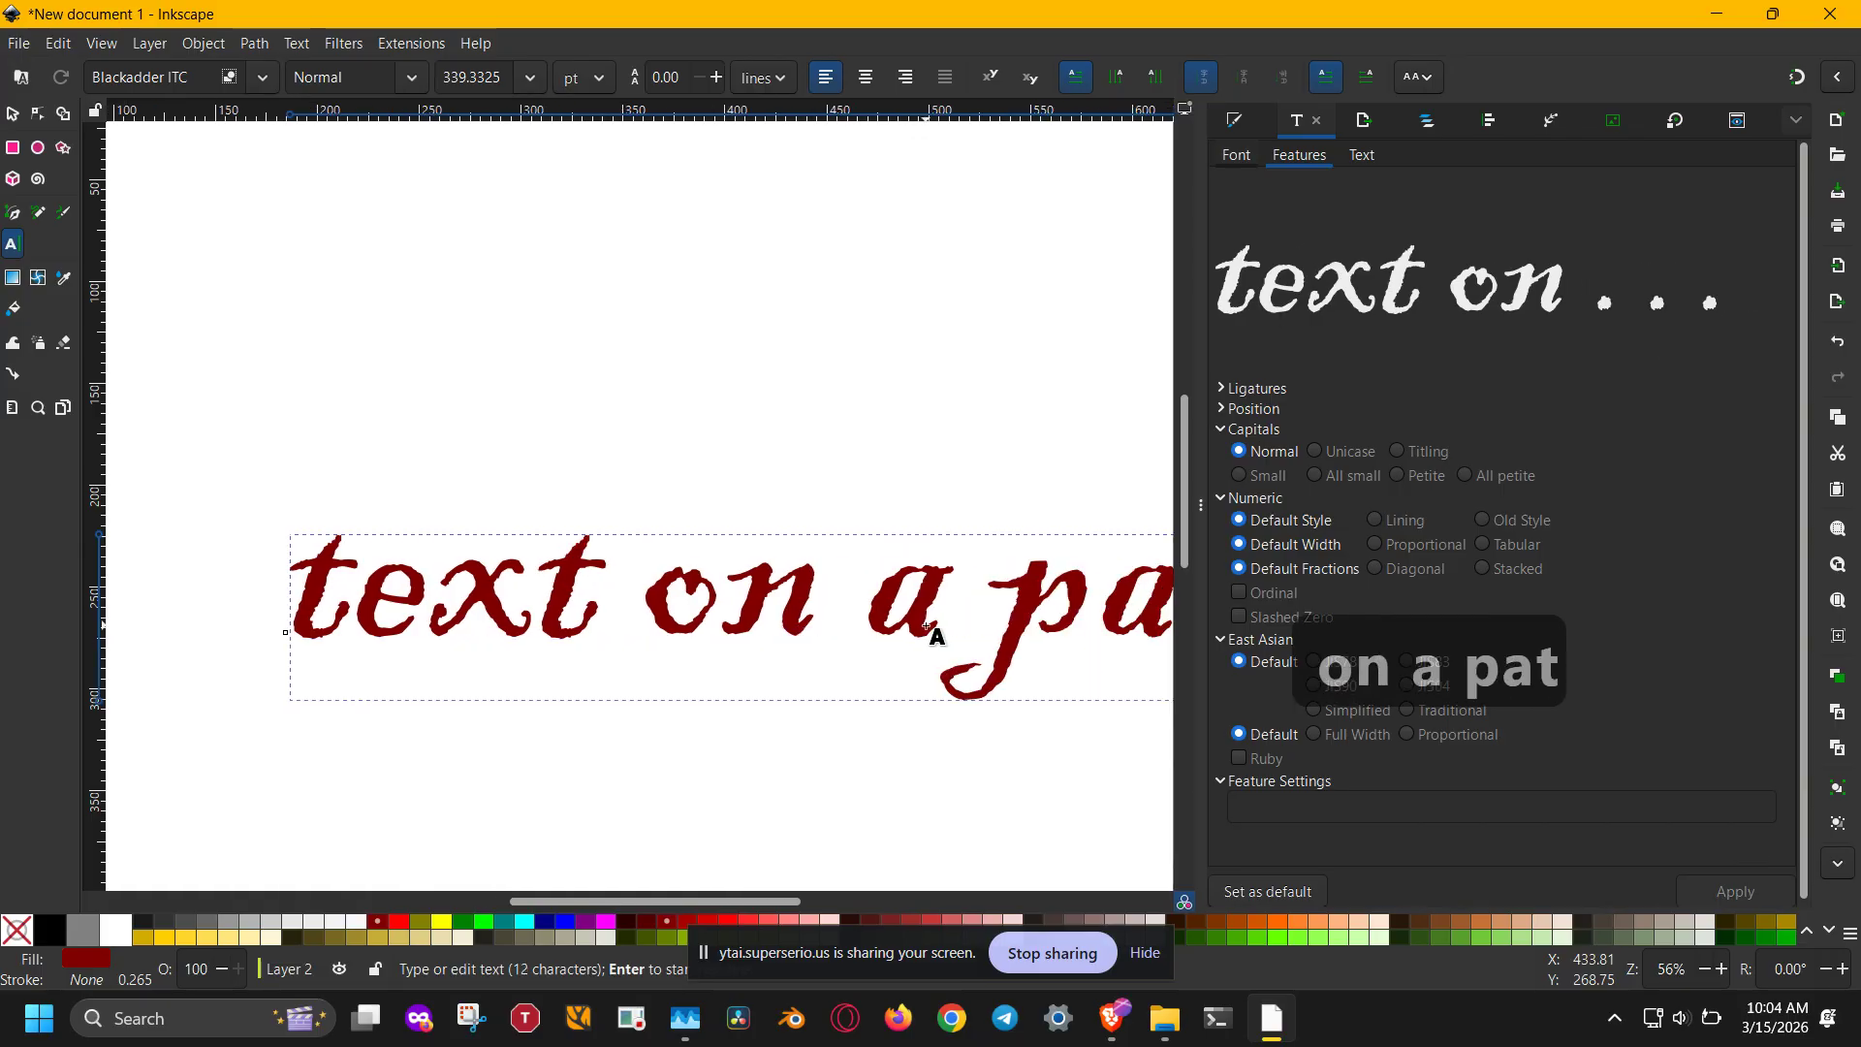
Step: Finish the "text on a path" text, move it onto the page's upper half and centre it horizontally relative to the page
{"action": "scroll", "coordinate": [926, 627], "scroll_direction": "down", "scroll_amount": 3}
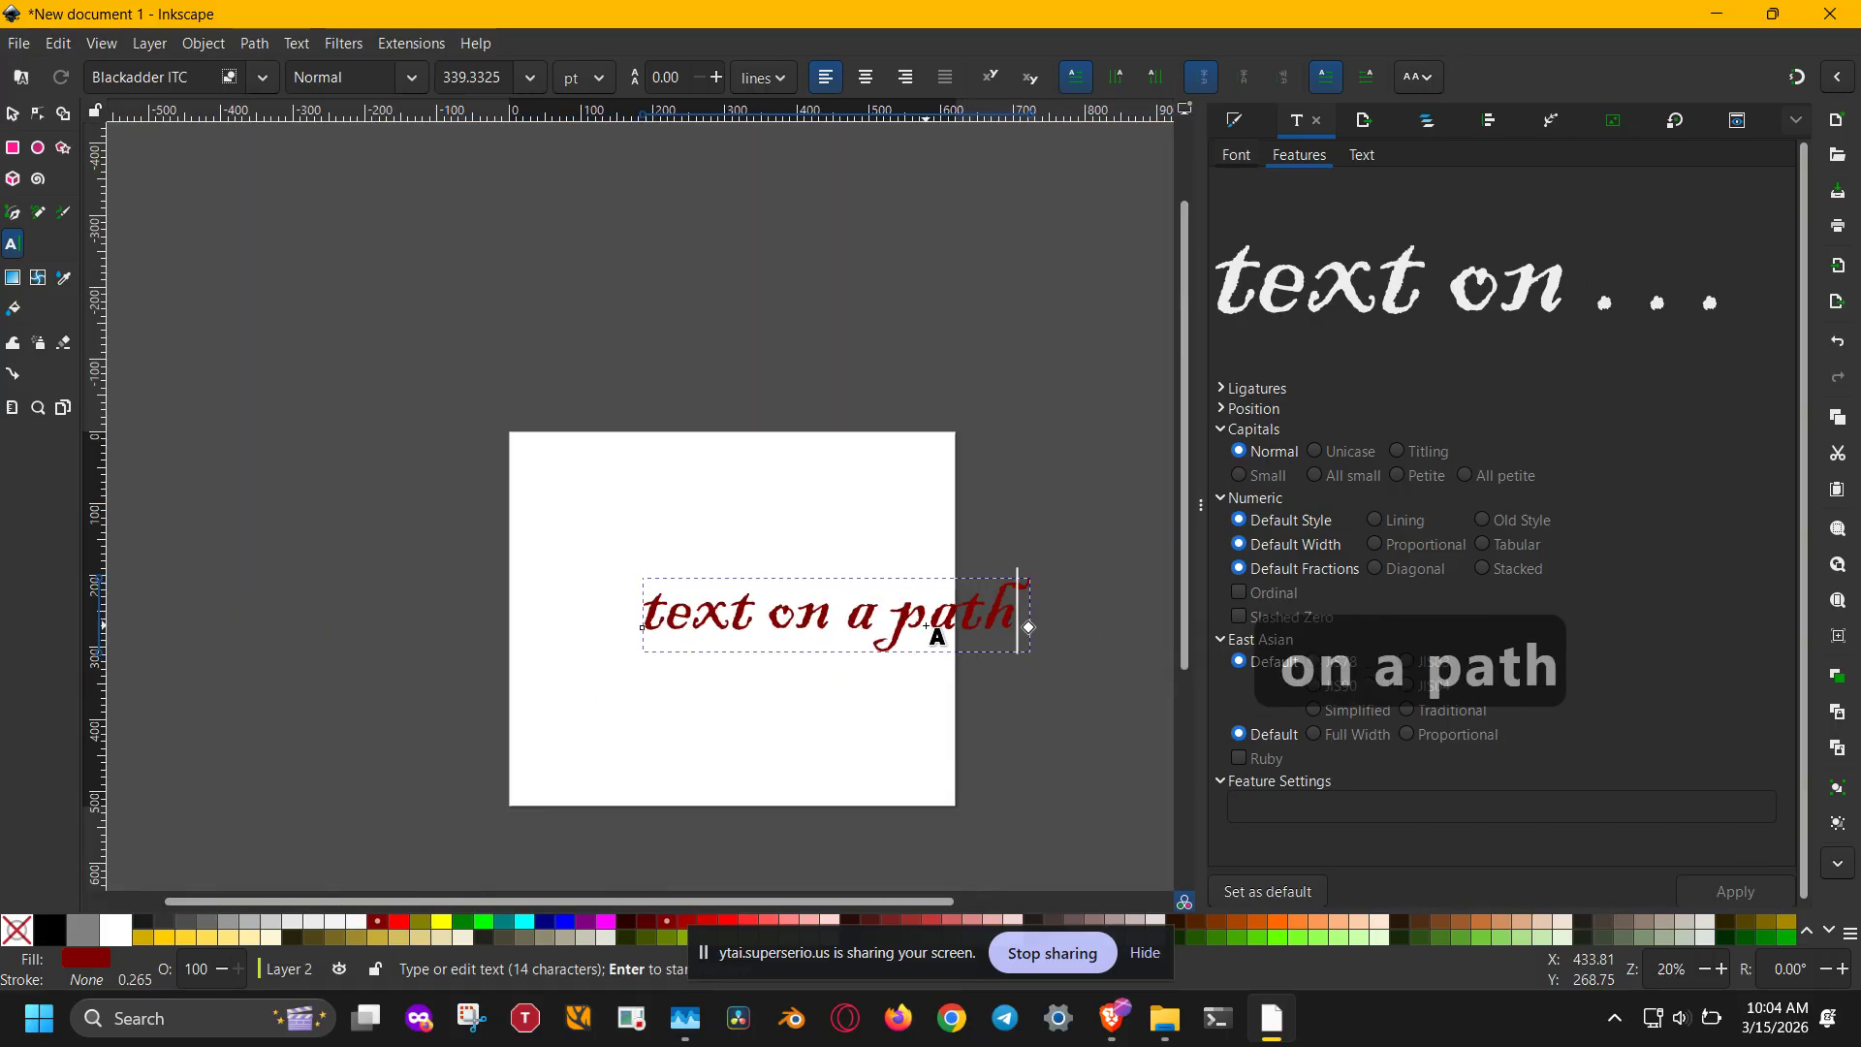
{"action": "key", "text": "Escape"}
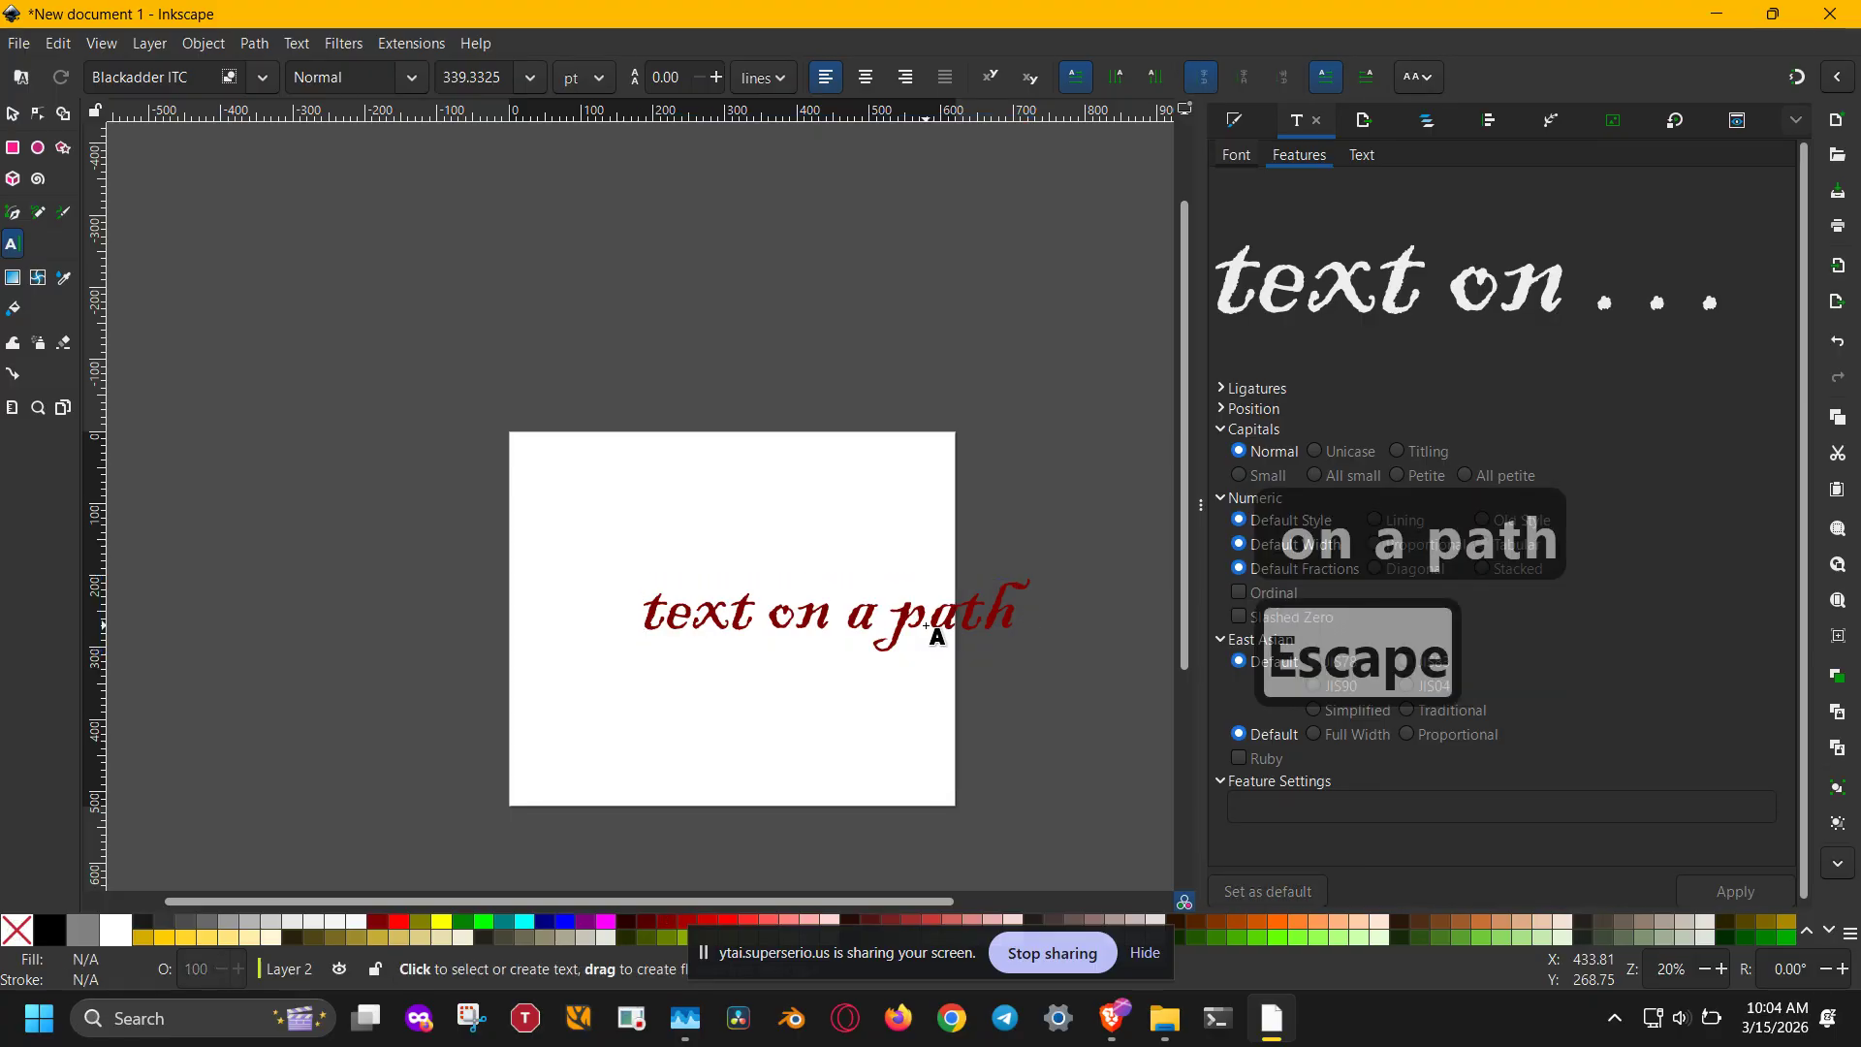
{"action": "key", "text": "s"}
{"action": "left_click", "coordinate": [913, 611]}
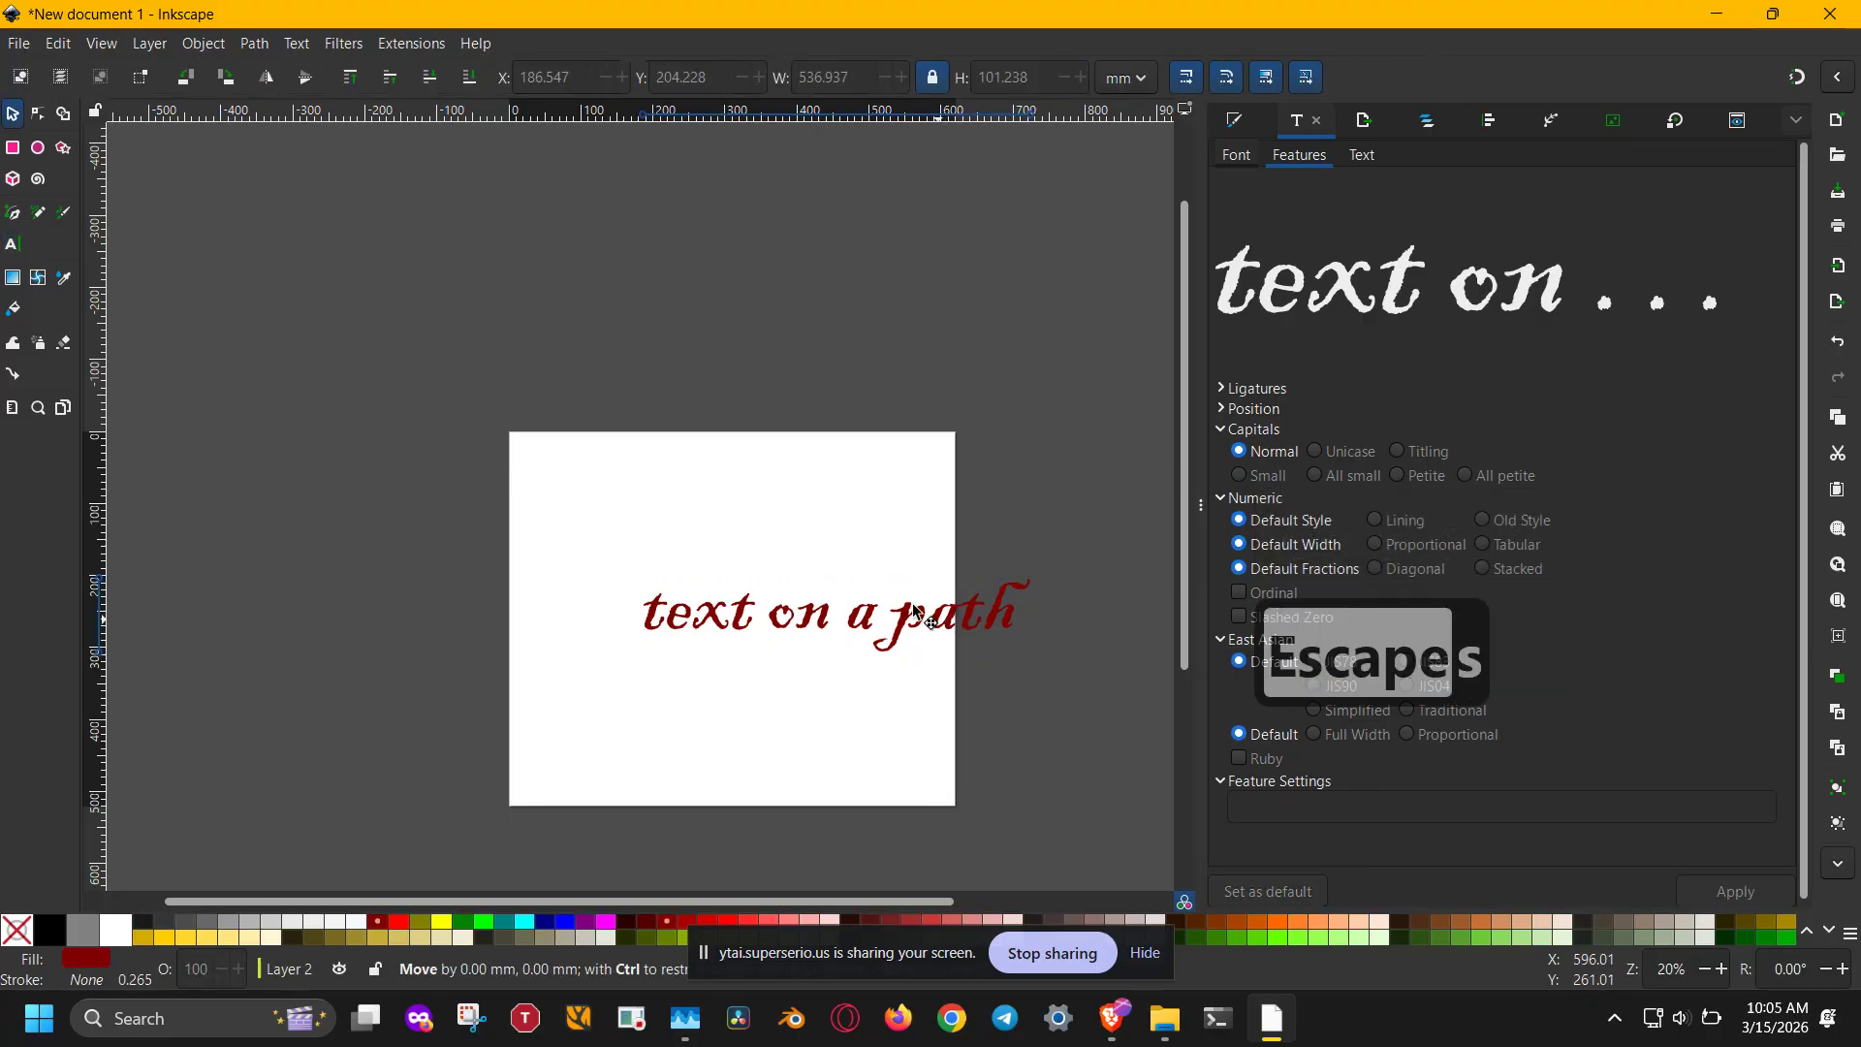
{"action": "left_click_drag", "start_coordinate": [913, 611], "coordinate": [833, 553]}
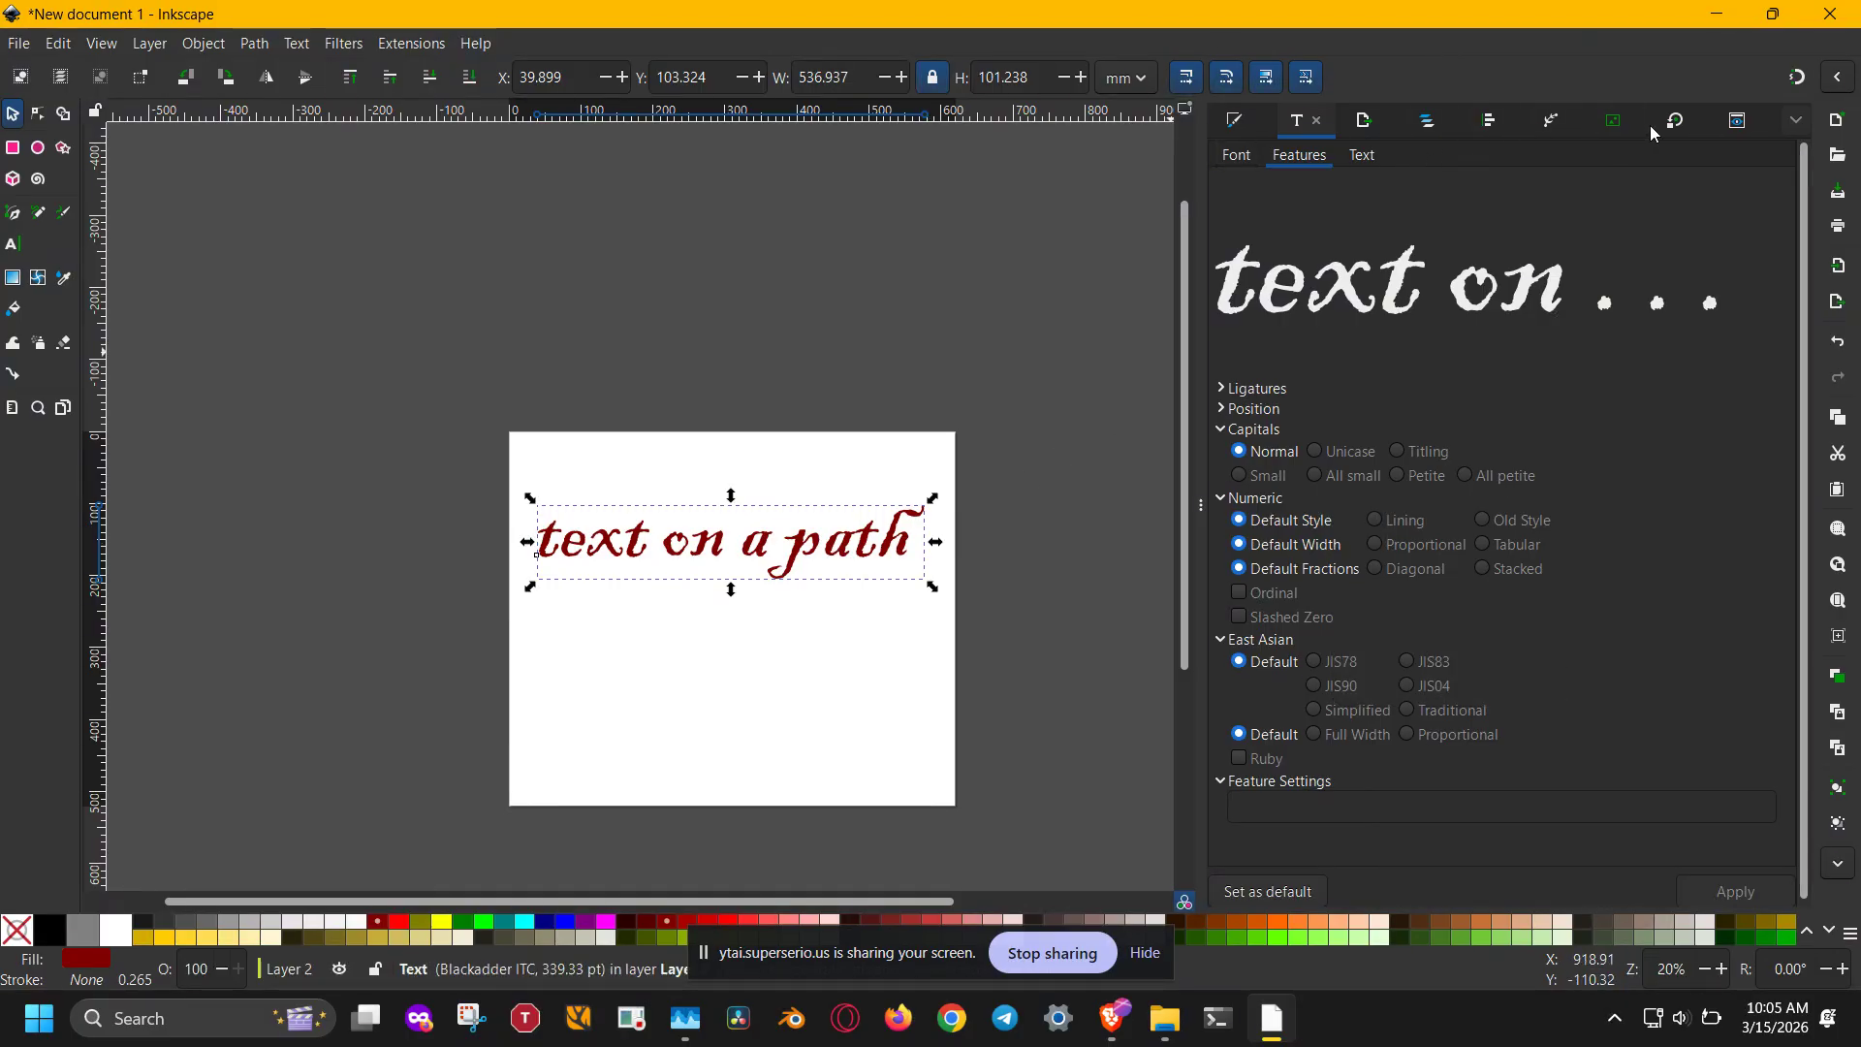
{"action": "left_click", "coordinate": [1489, 120]}
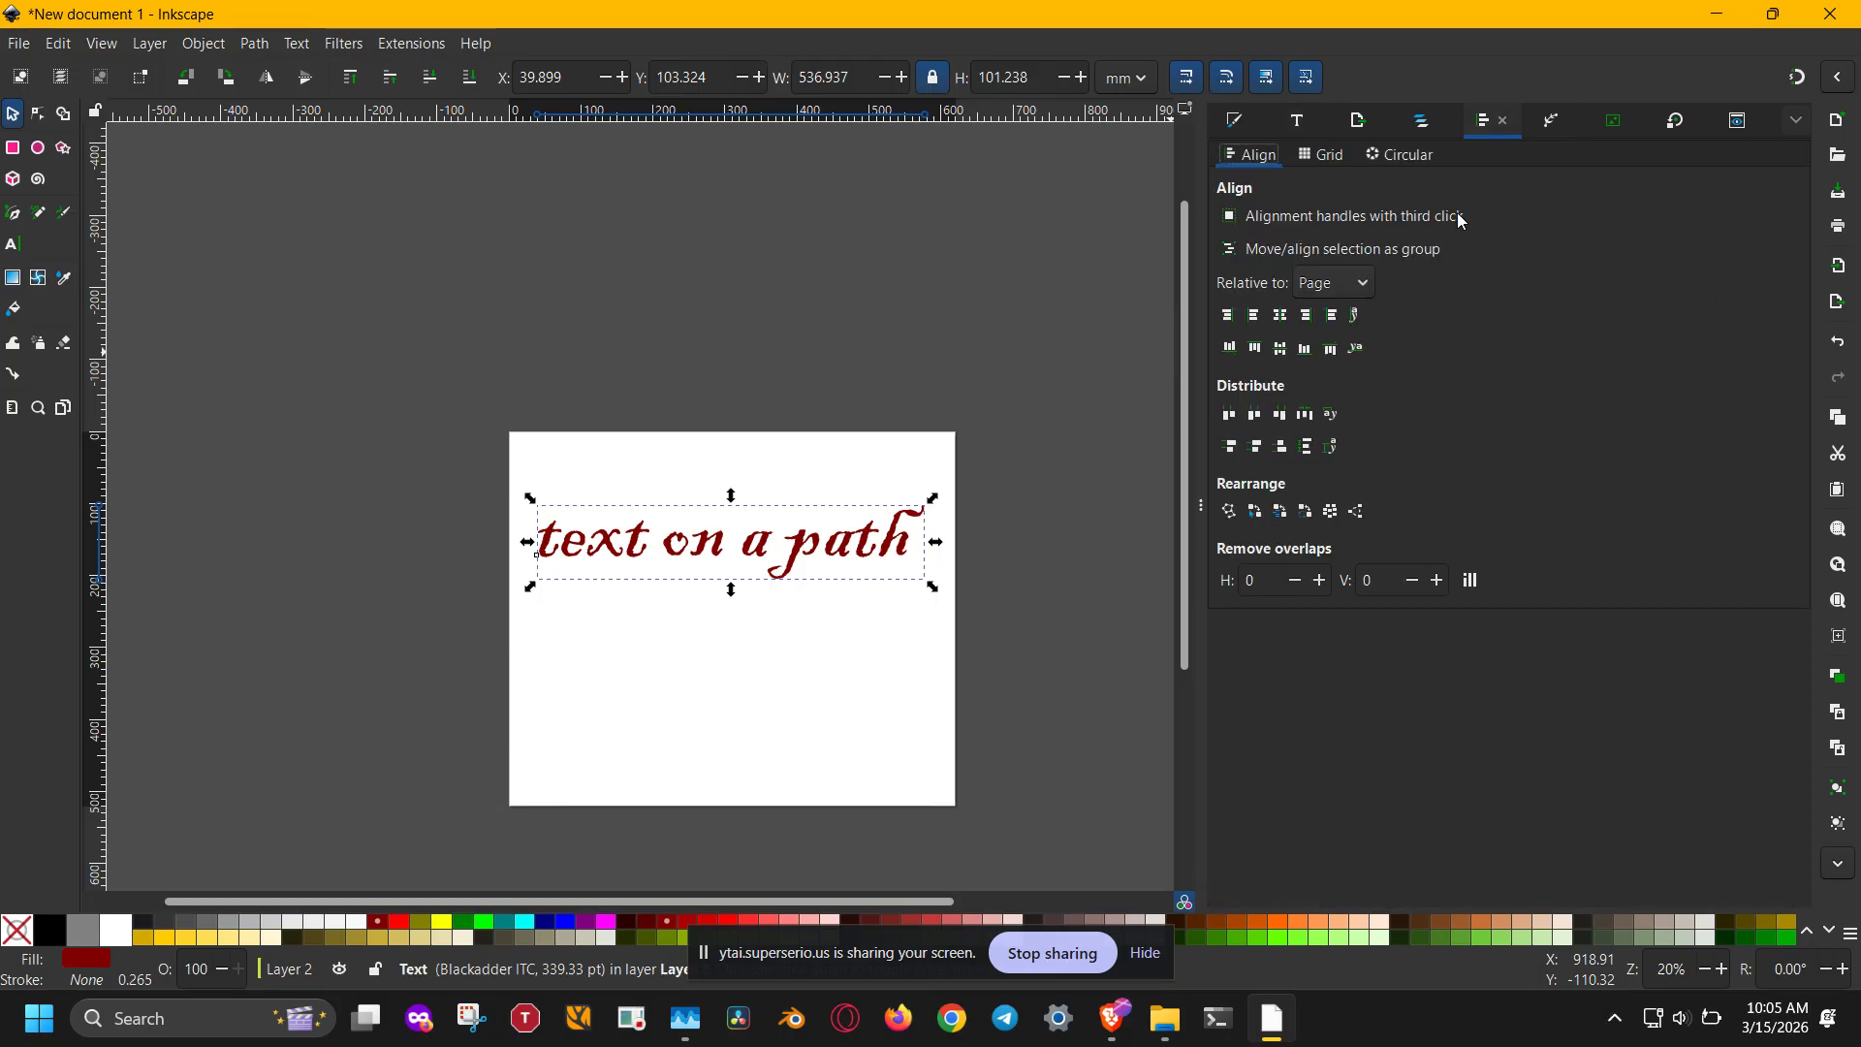
{"action": "left_click", "coordinate": [1284, 321]}
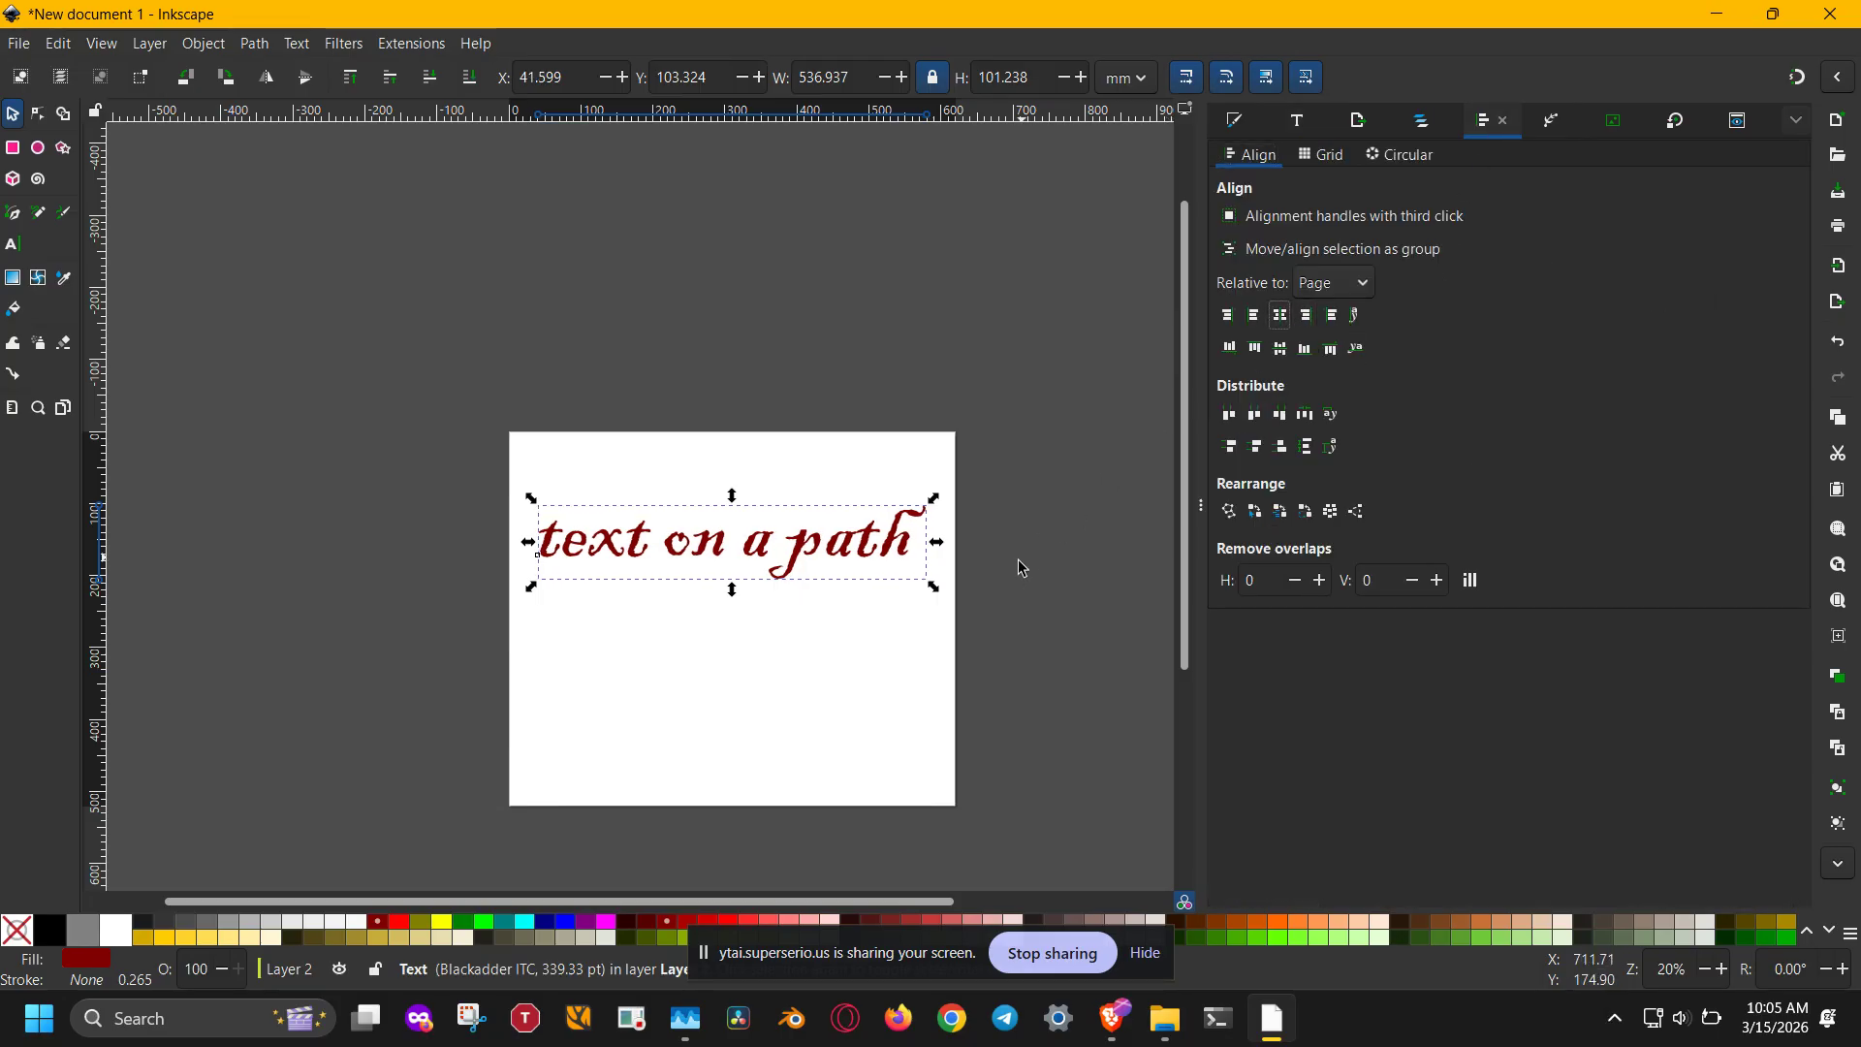
{"action": "left_click", "coordinate": [1024, 522]}
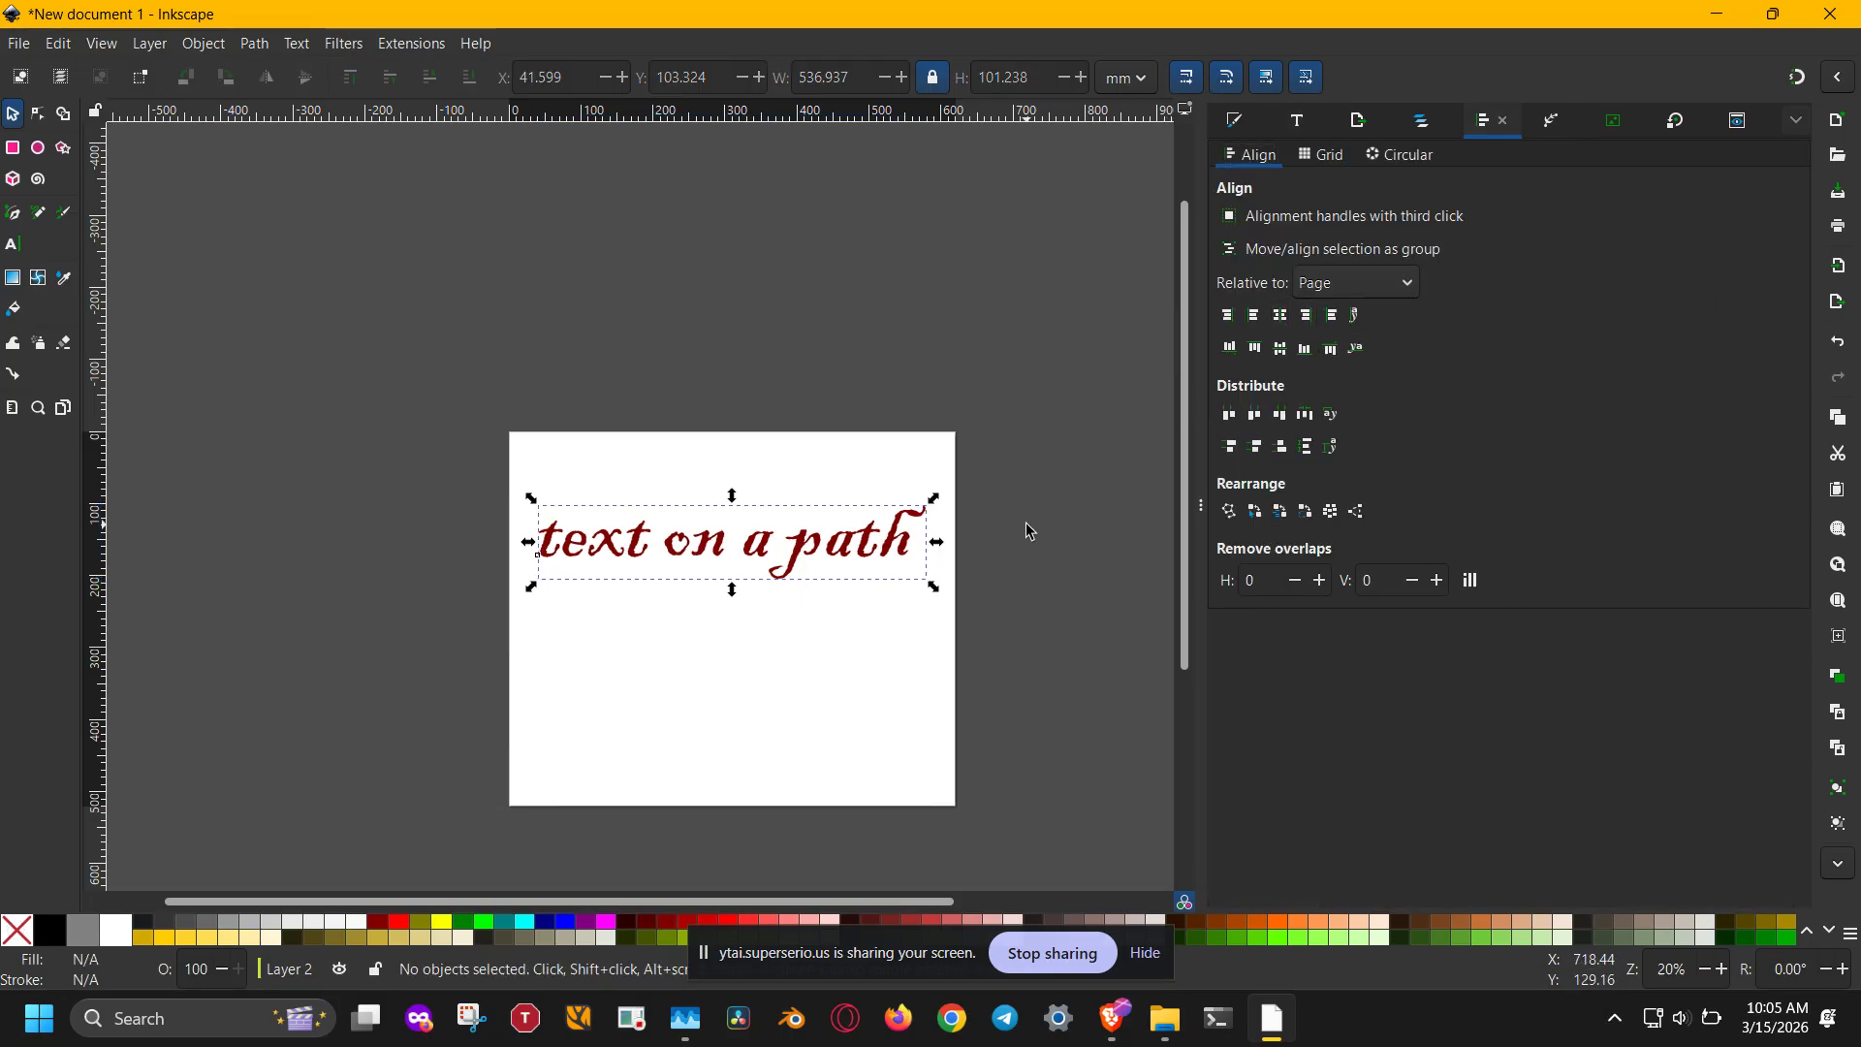
Step: Draw a straight horizontal line about 470 mm long across the lower part of the page with the Pen tool
{"action": "key", "text": "b"}
{"action": "left_click", "coordinate": [561, 706]}
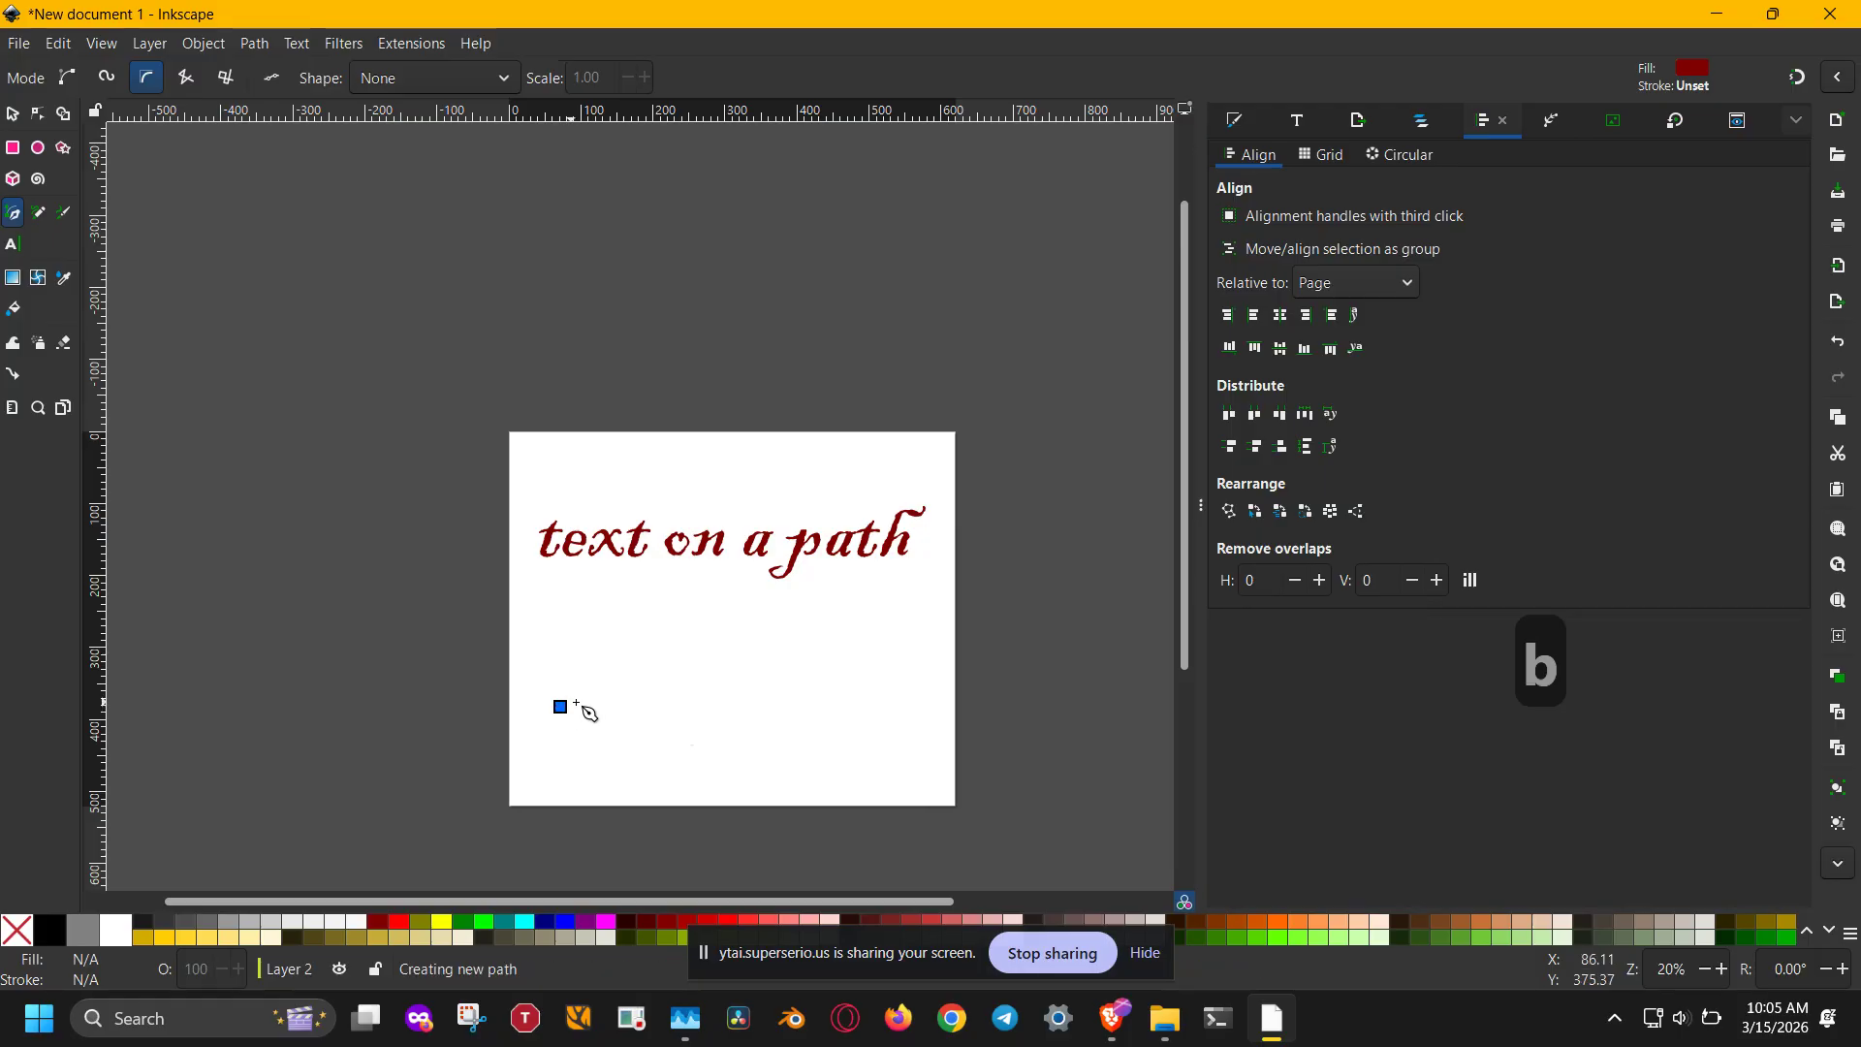
{"action": "left_click", "coordinate": [899, 705]}
{"action": "key", "text": "Return"}
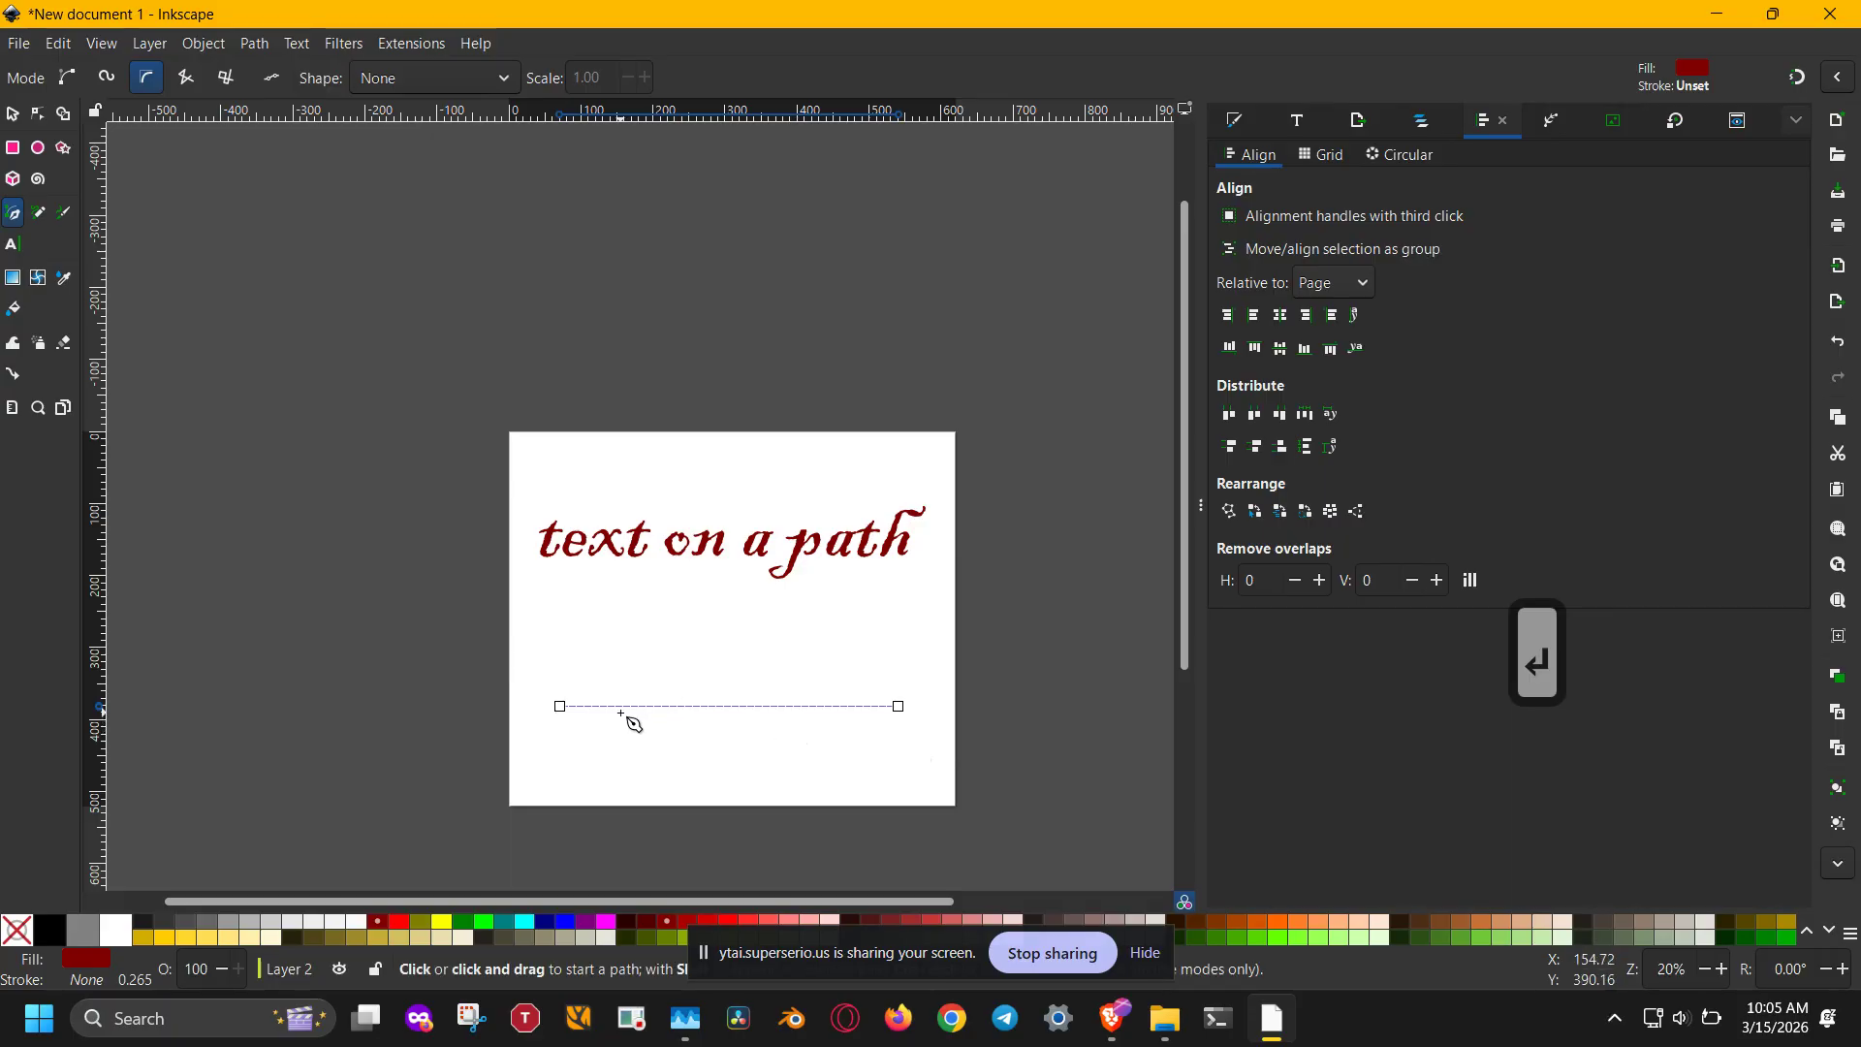
Step: Try to reshape the straight line with the Node tool and undo the change
{"action": "key", "text": "n"}
{"action": "left_click_drag", "start_coordinate": [623, 715], "coordinate": [525, 663]}
{"action": "key", "text": "ctrl+z"}
{"action": "scroll", "coordinate": [630, 718], "scroll_direction": "up", "scroll_amount": 2}
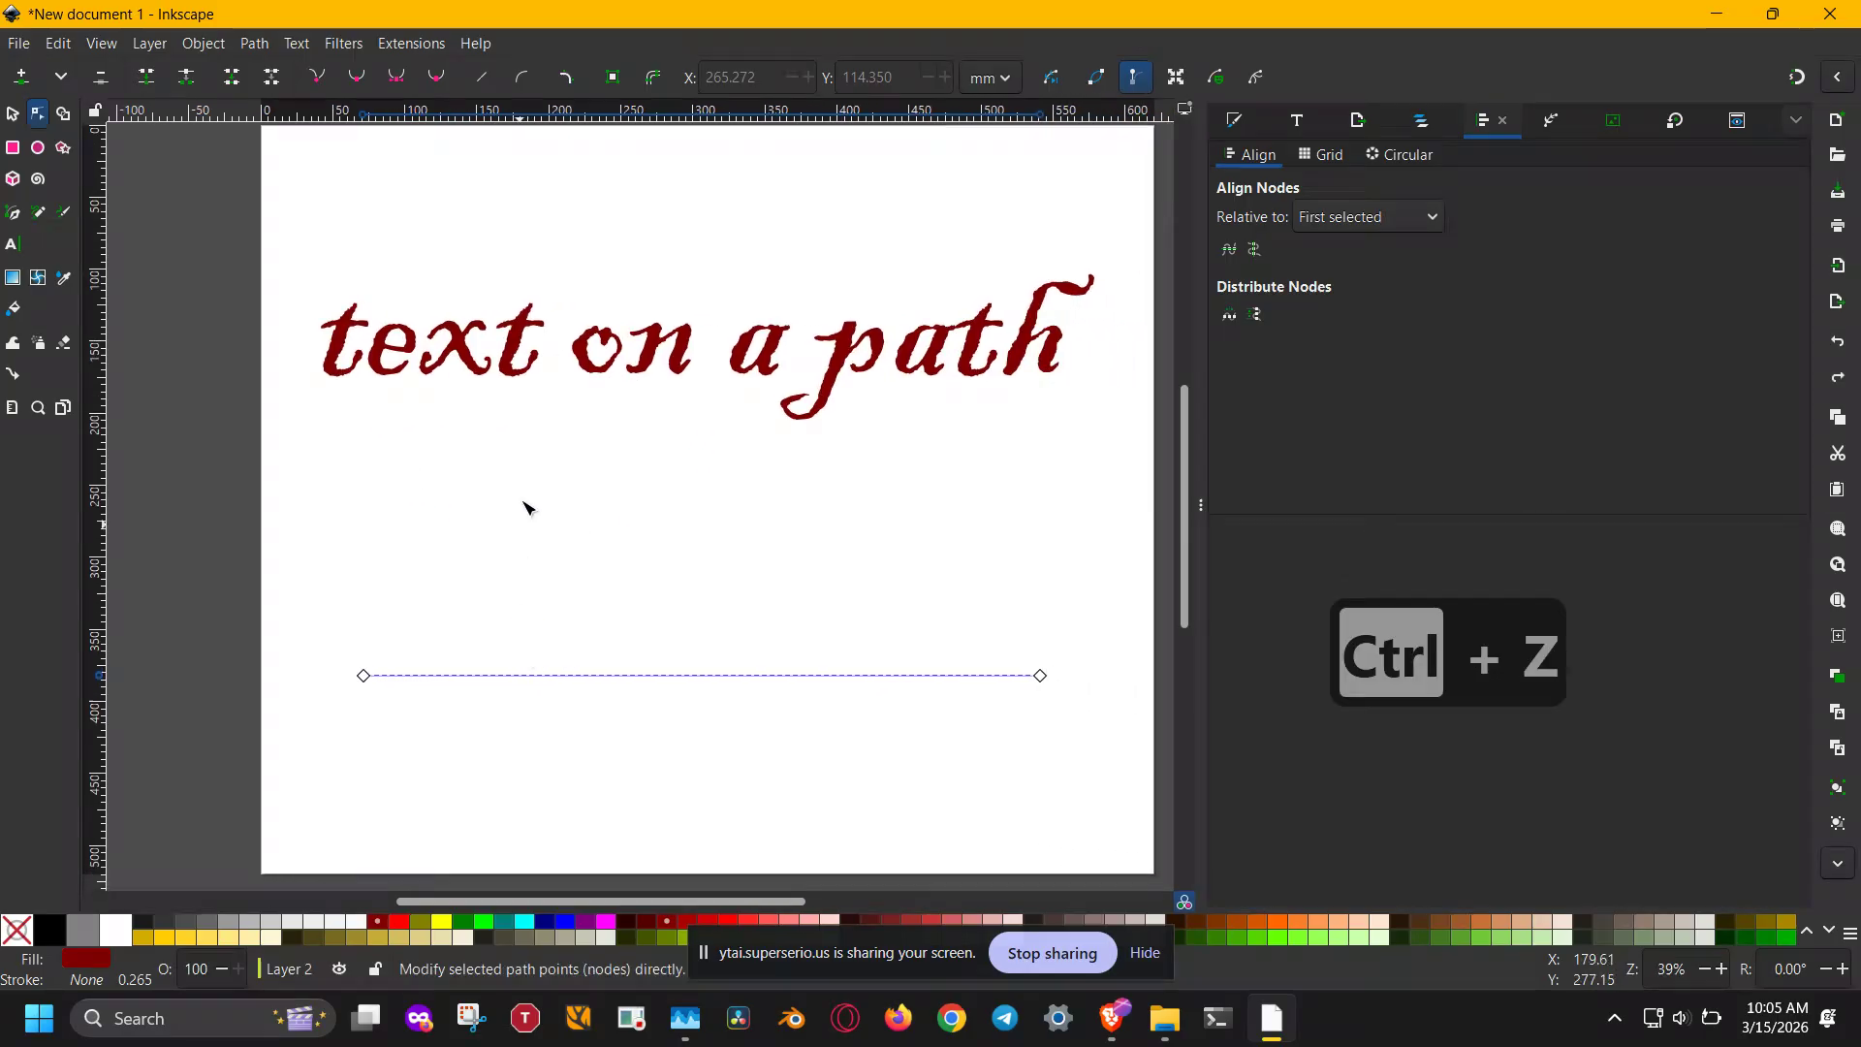
Step: Add a second text object reading "more text" beneath the "text on a path" line
{"action": "key", "text": "t"}
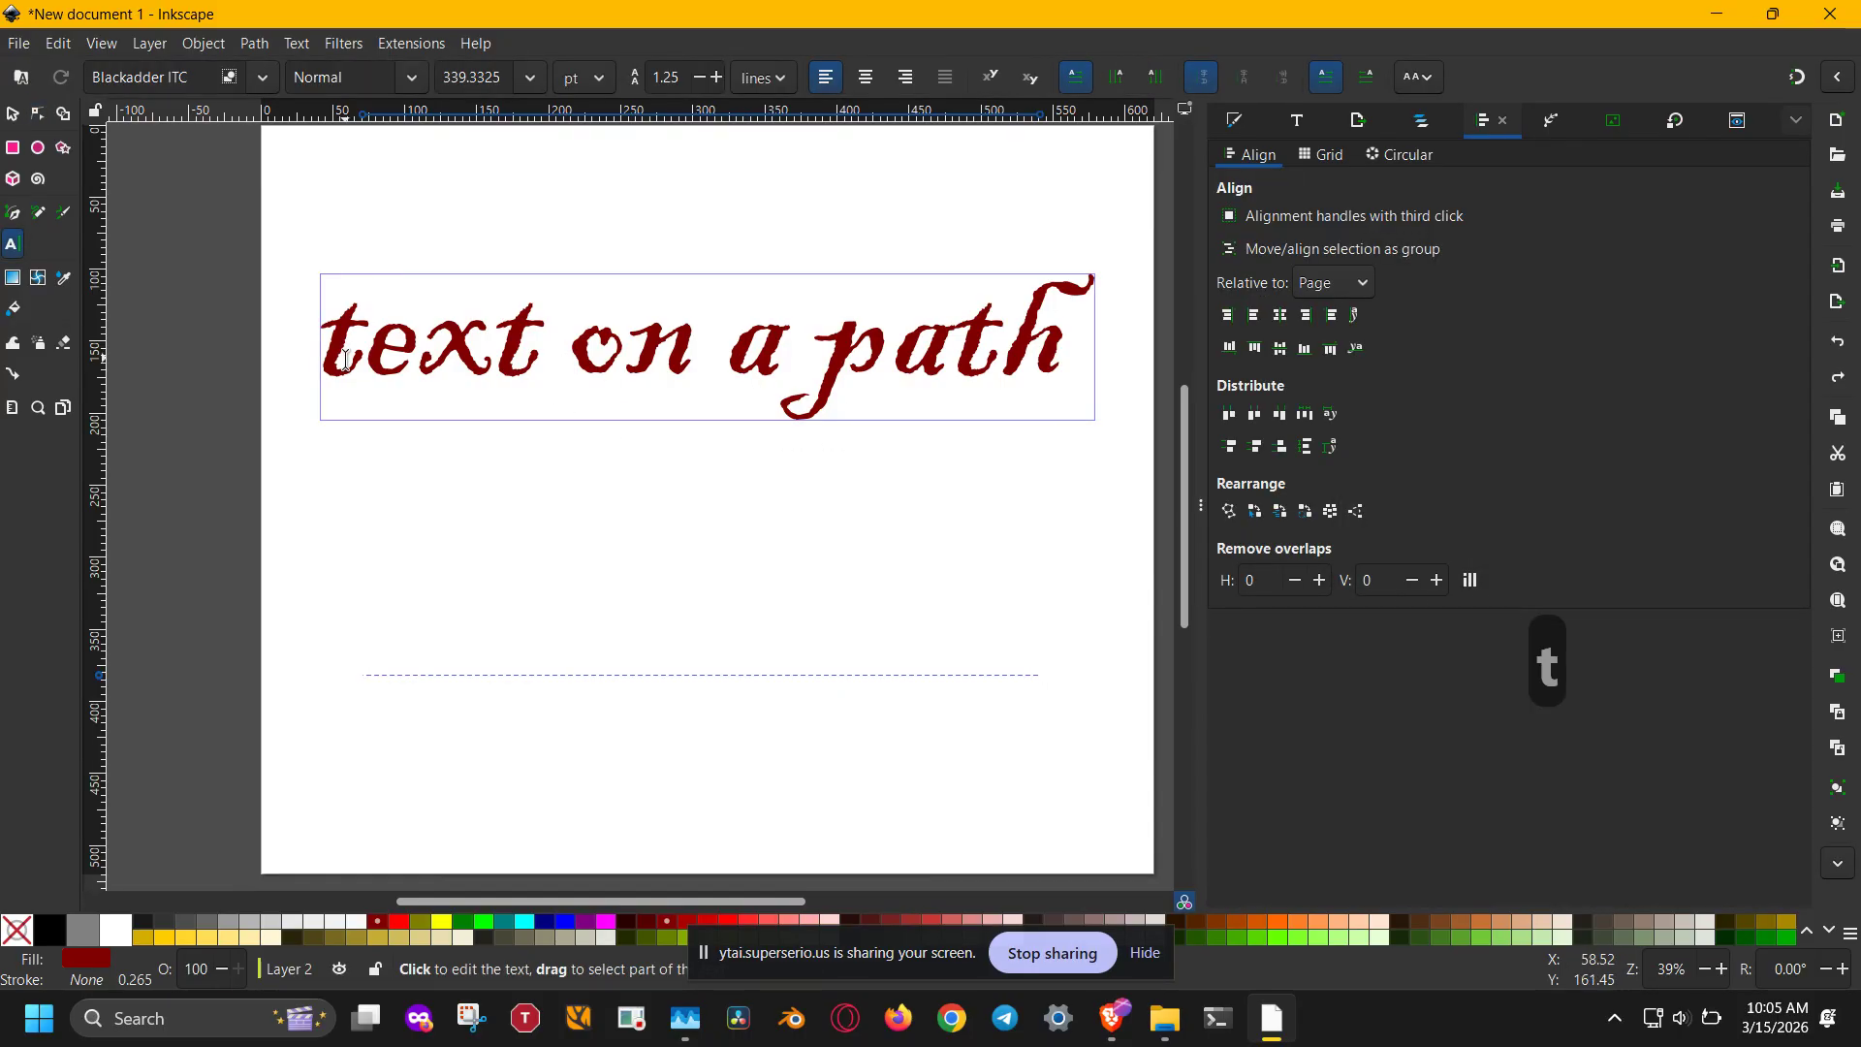
{"action": "left_click", "coordinate": [667, 512]}
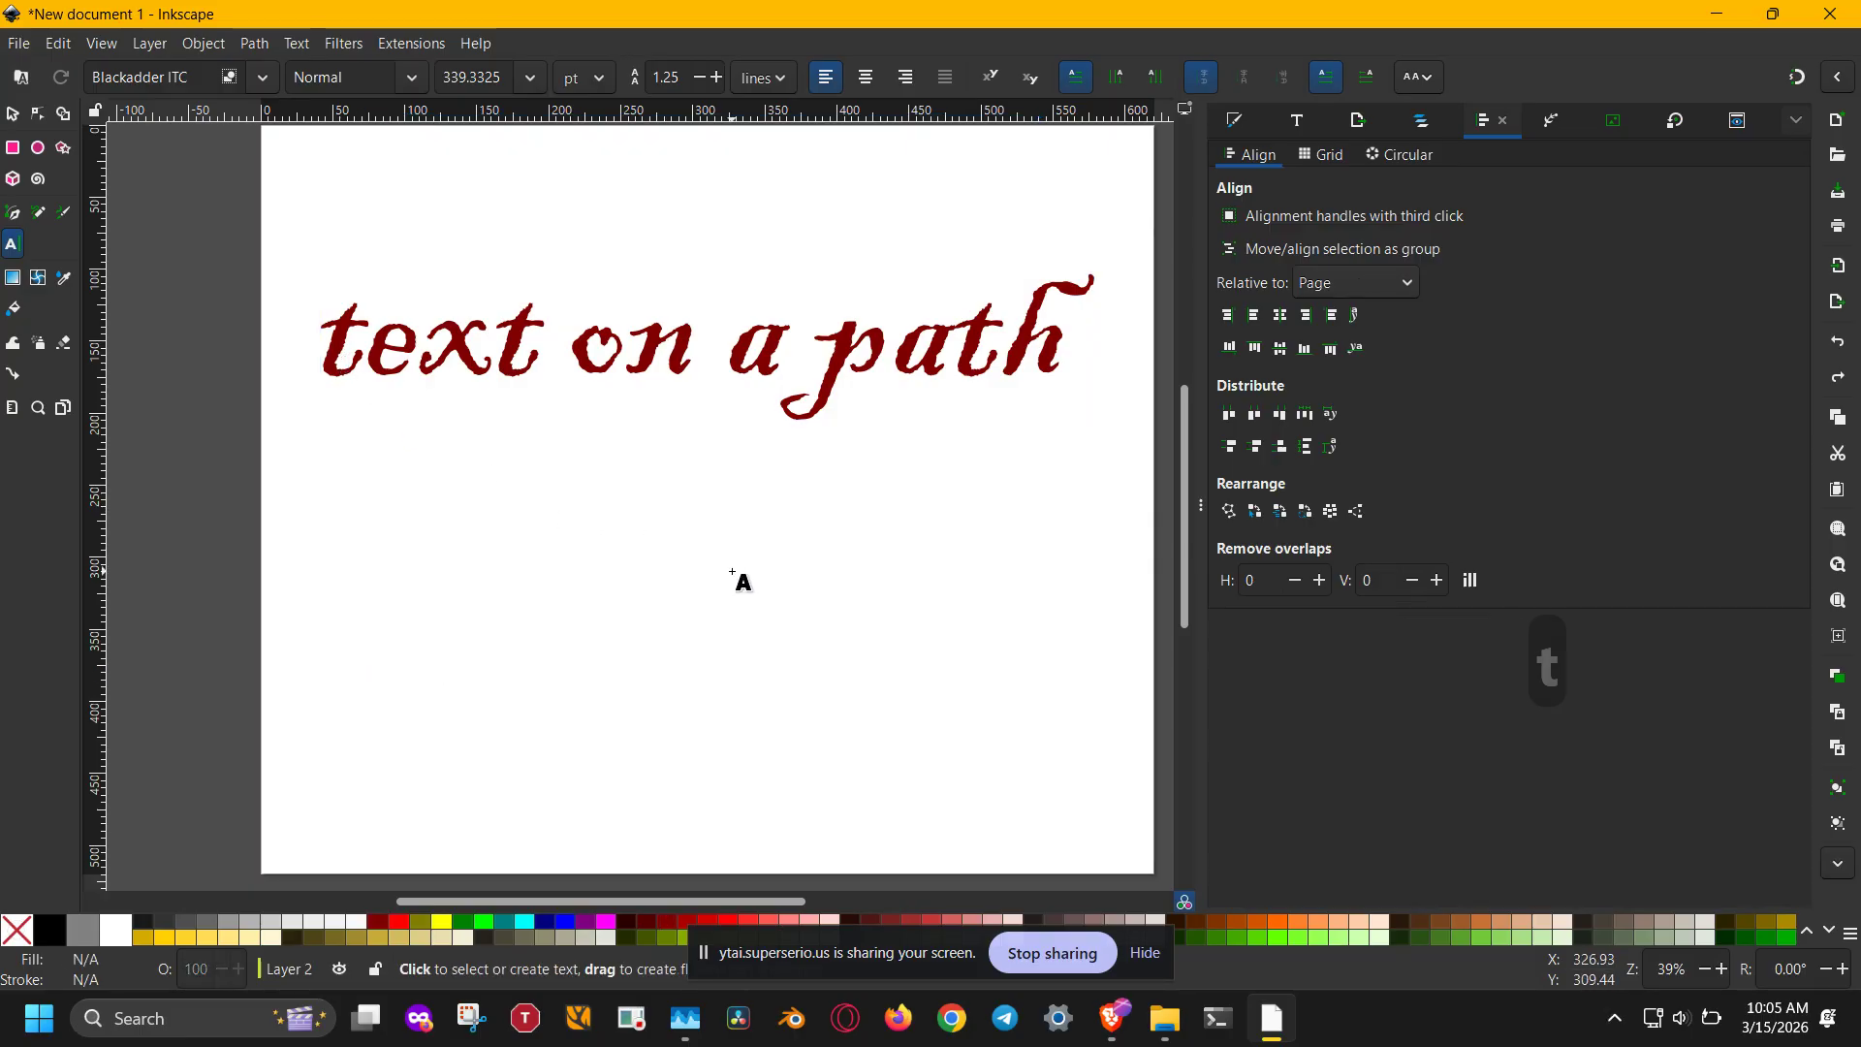
{"action": "type", "text": "more "}
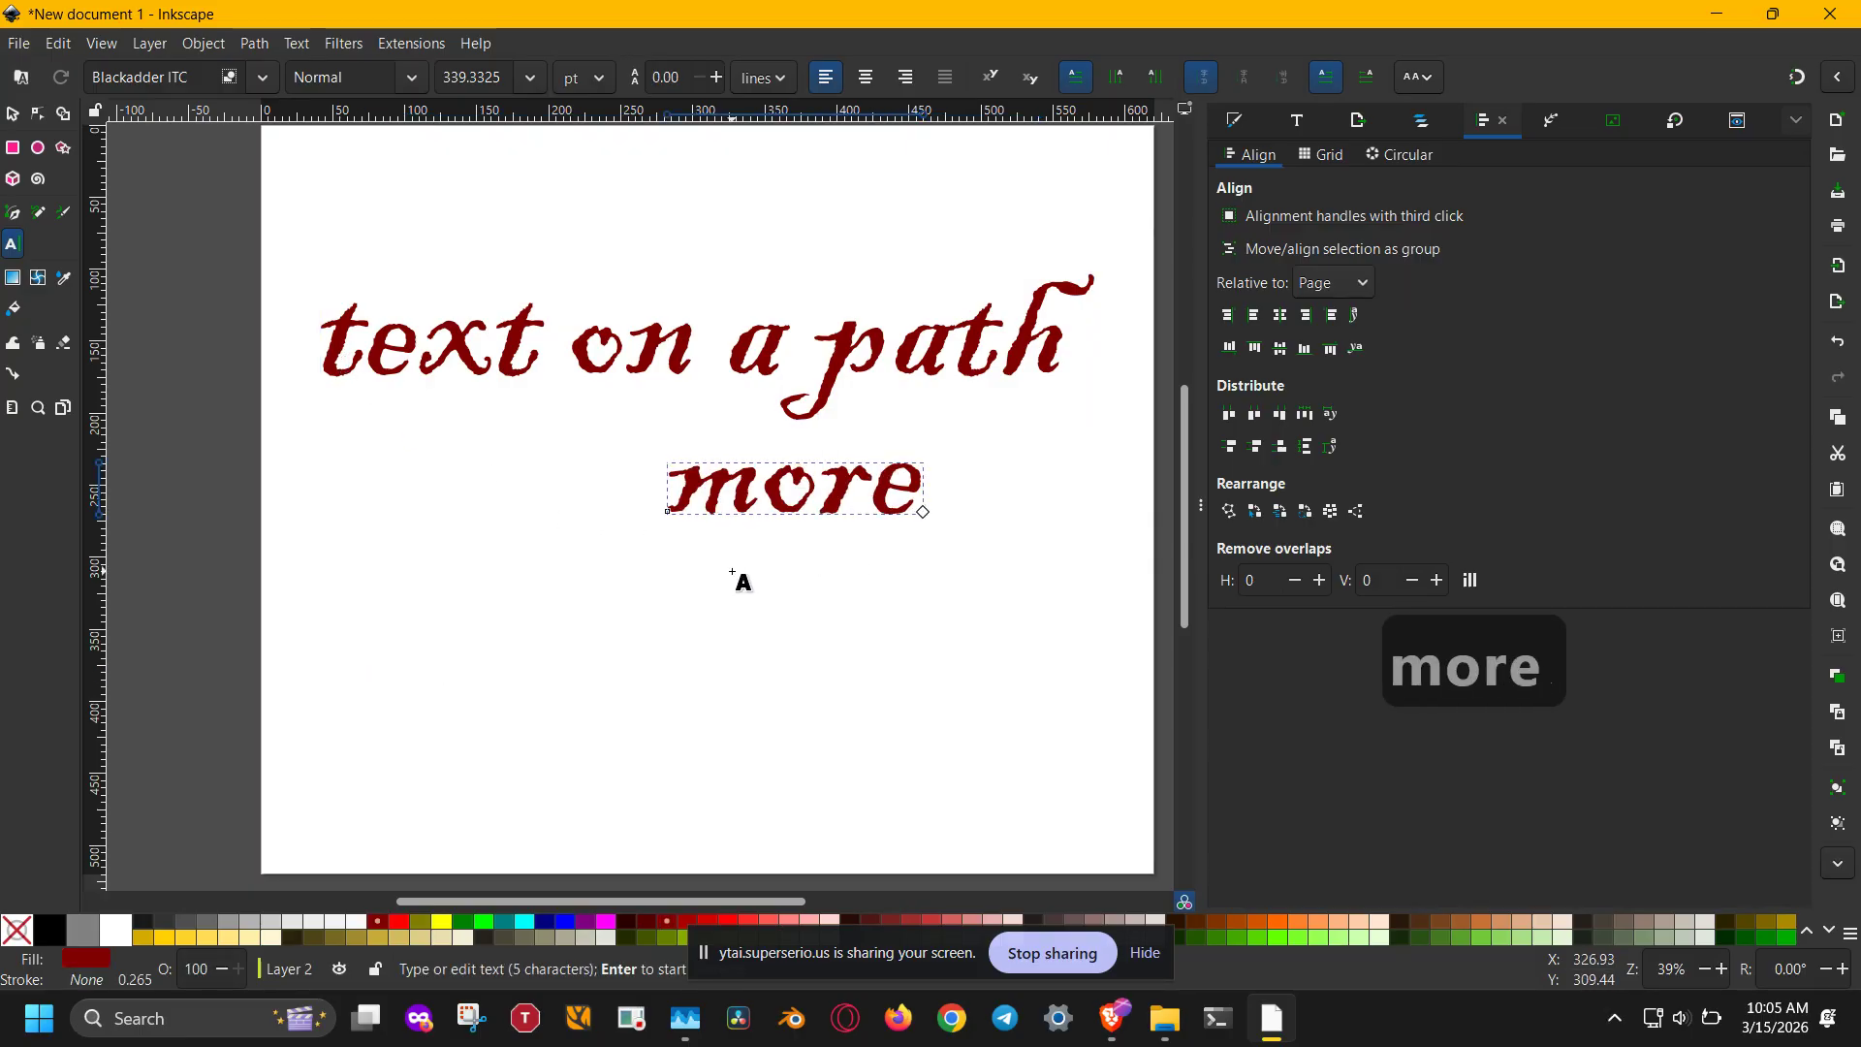
{"action": "type", "text": "text"}
{"action": "key", "text": "Escape"}
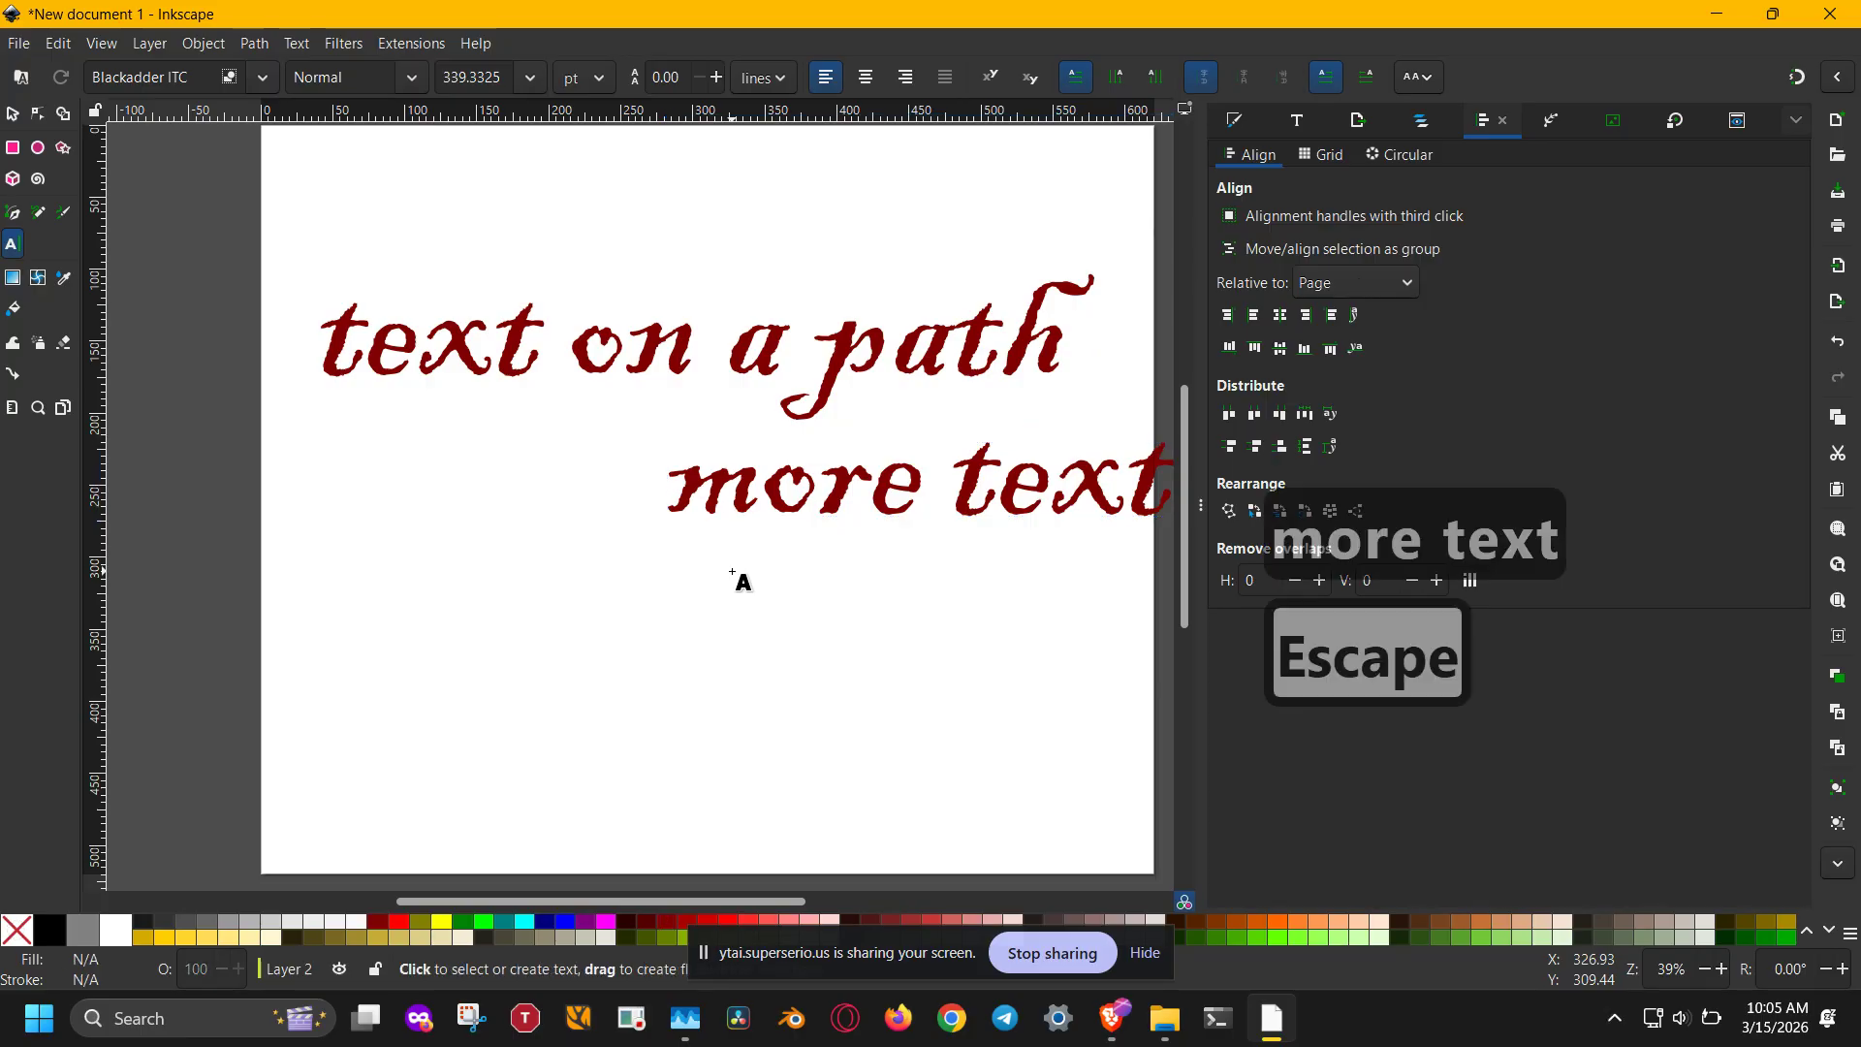
Step: Move the "more text" object fully onto the page and centre it horizontally relative to the page
{"action": "key", "text": "s"}
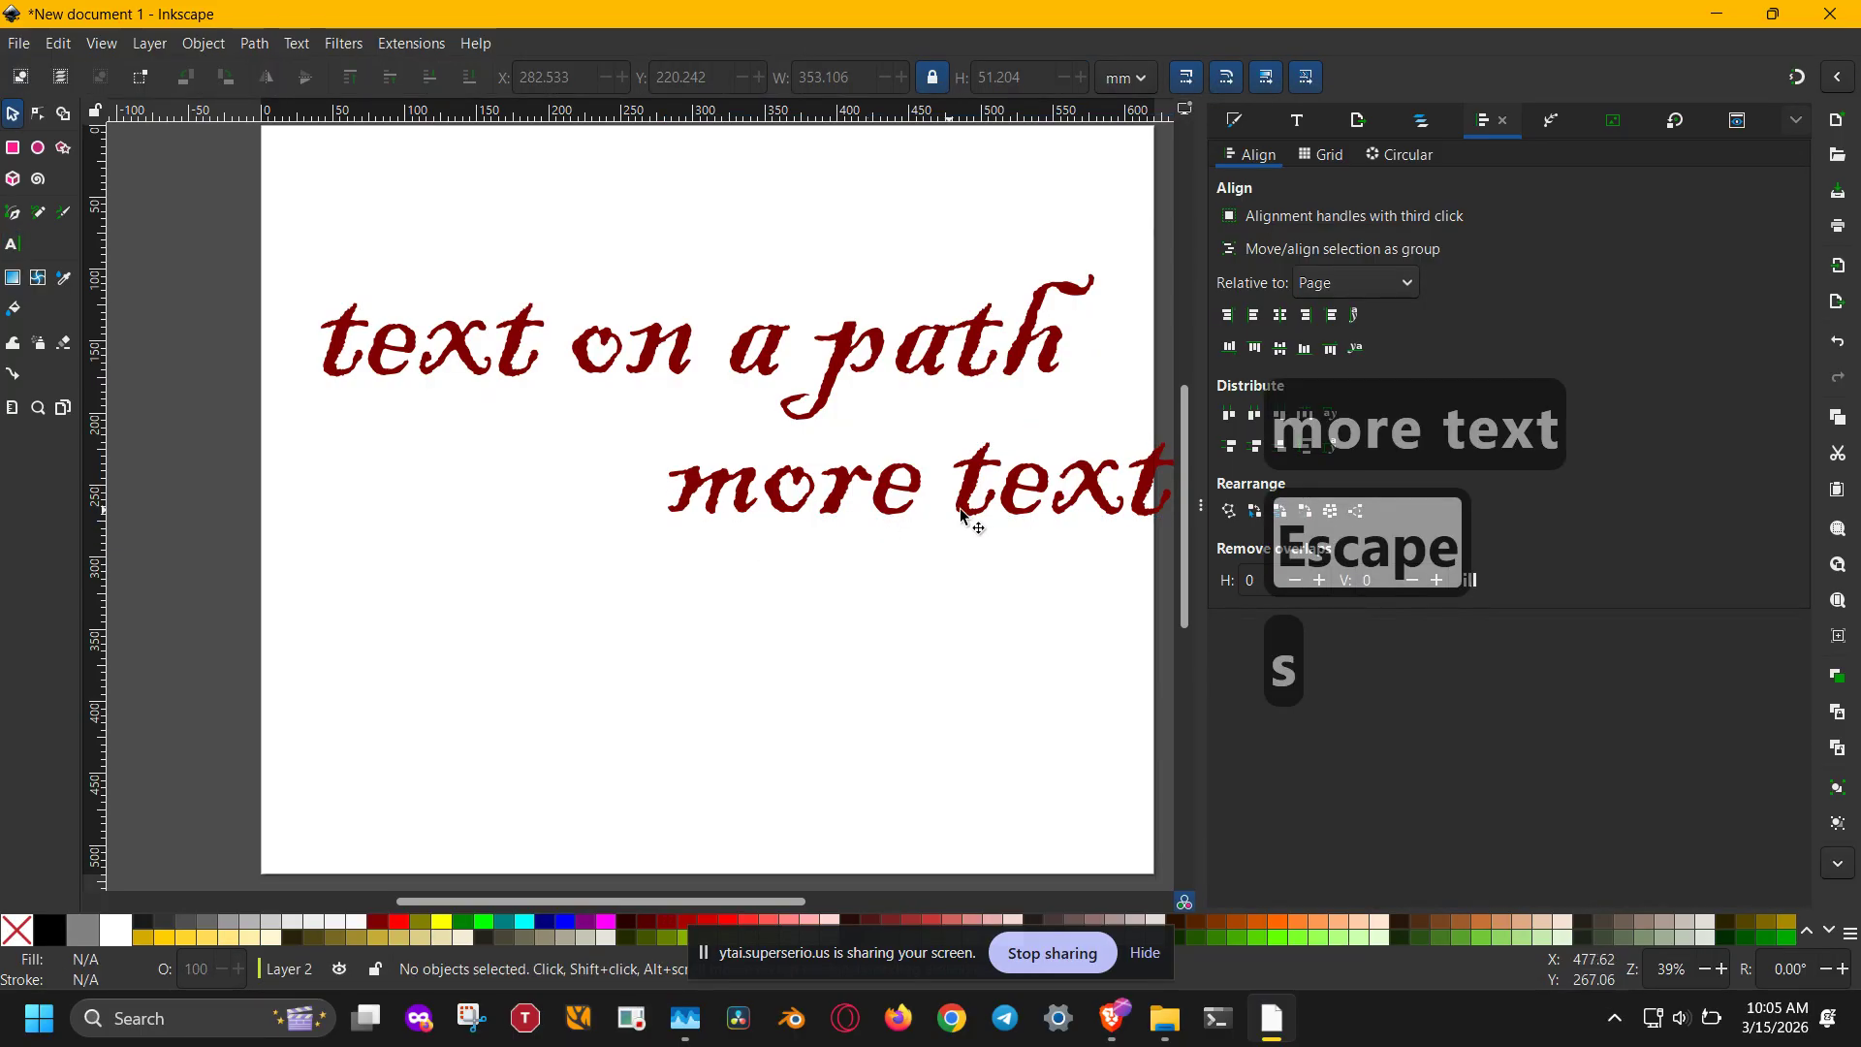
{"action": "left_click_drag", "start_coordinate": [968, 520], "coordinate": [769, 514]}
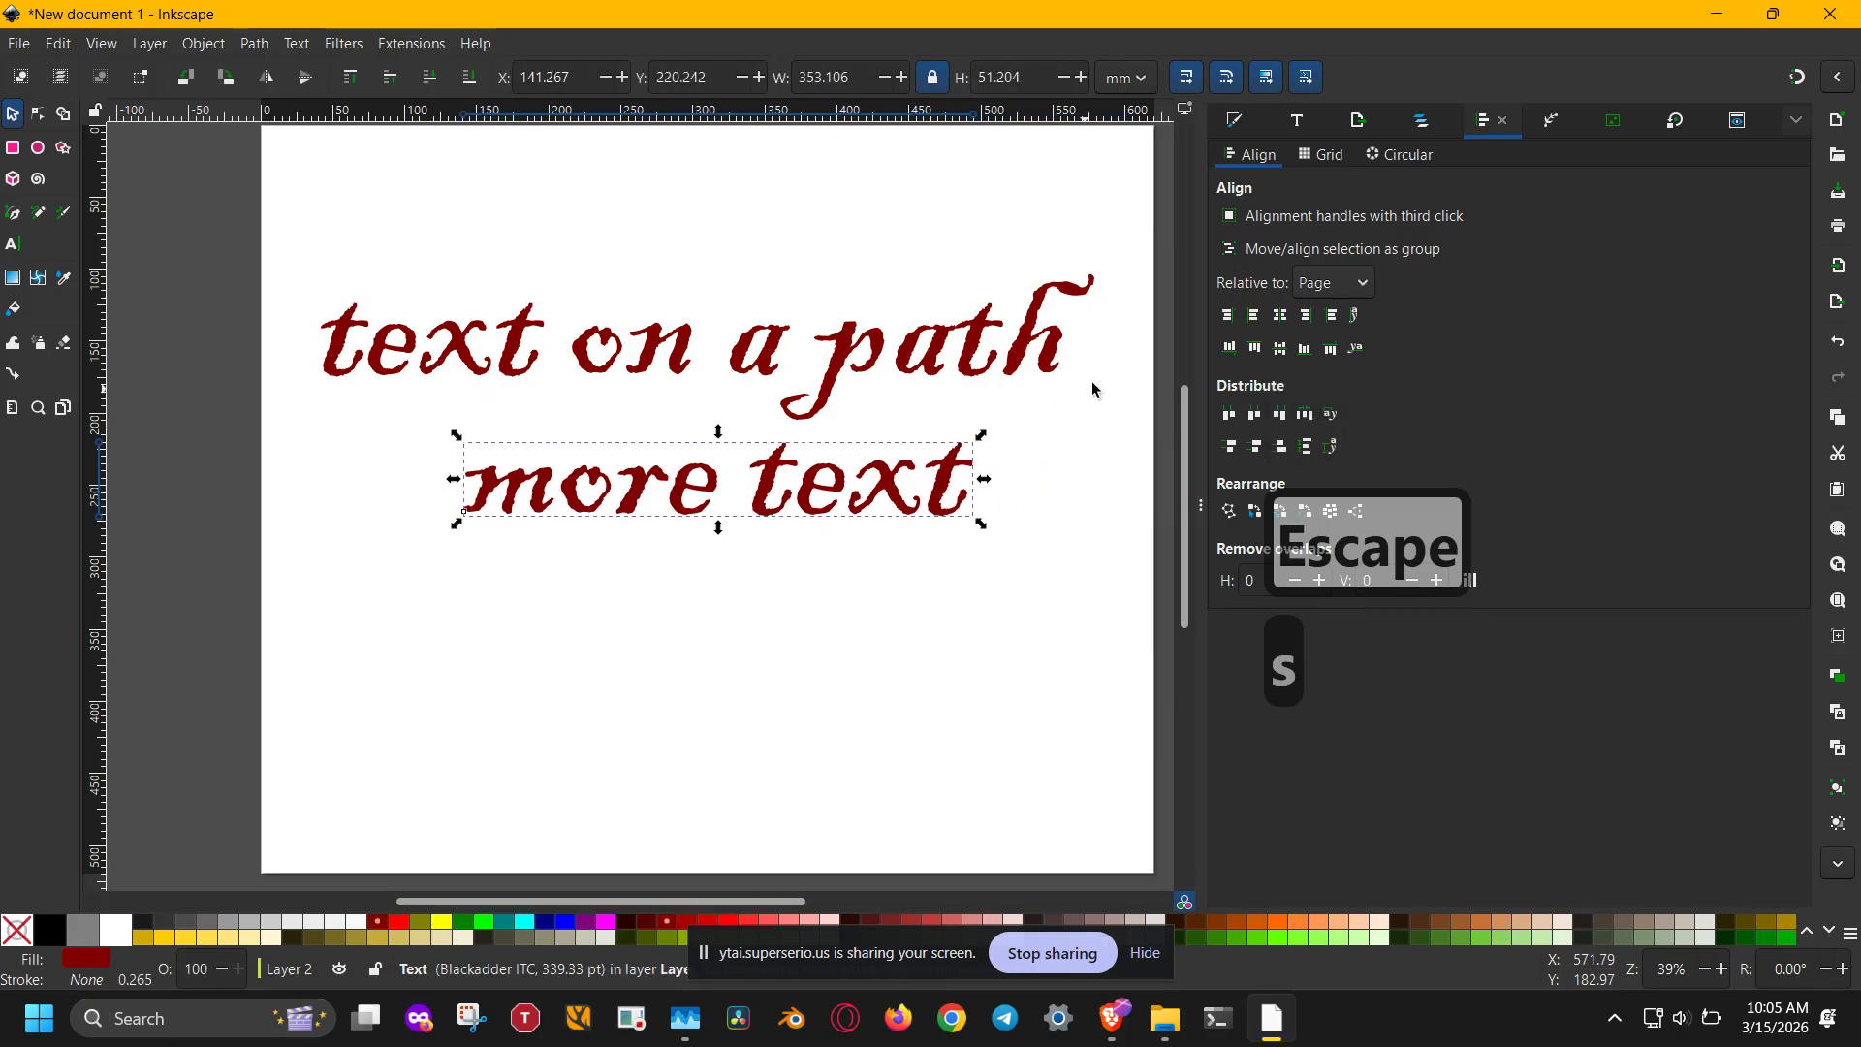
{"action": "left_click", "coordinate": [1255, 318]}
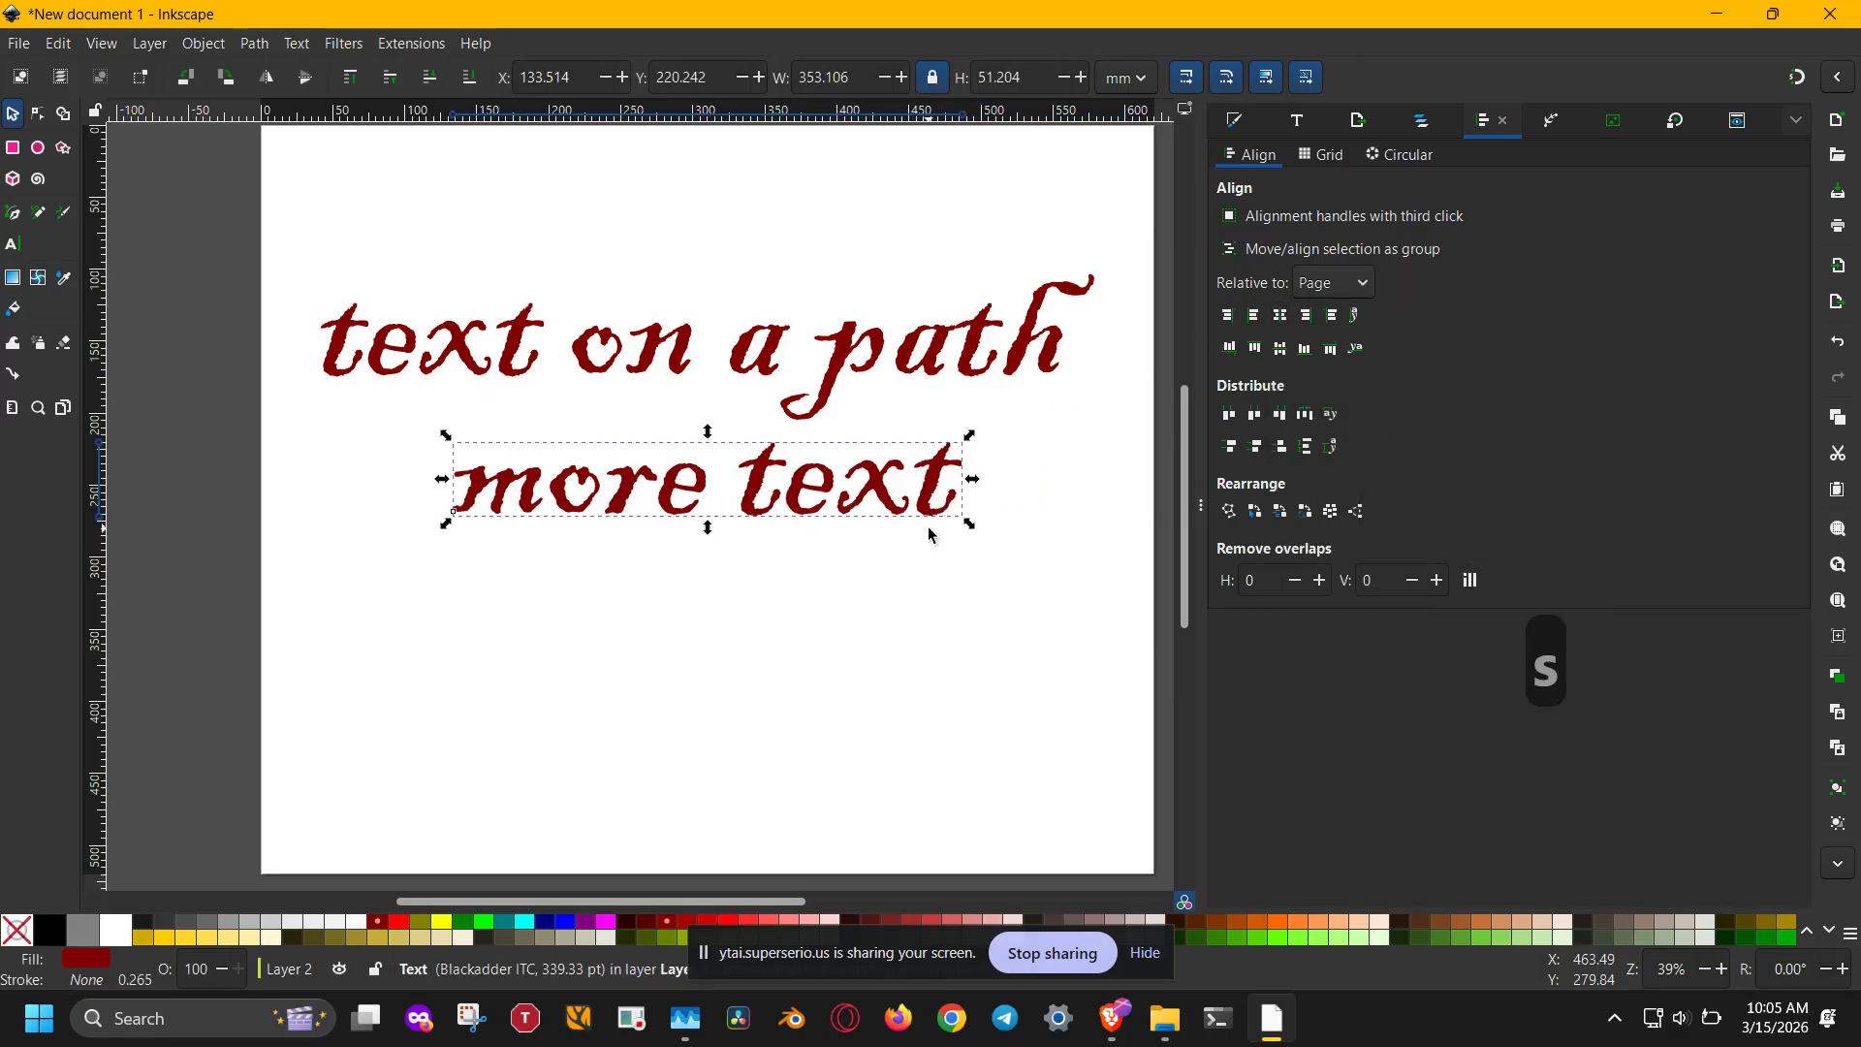
Step: Delete the straight horizontal line beneath the two texts
{"action": "left_click", "coordinate": [848, 634]}
{"action": "left_click_drag", "start_coordinate": [306, 603], "coordinate": [1241, 857]}
{"action": "key", "text": "BackSpace"}
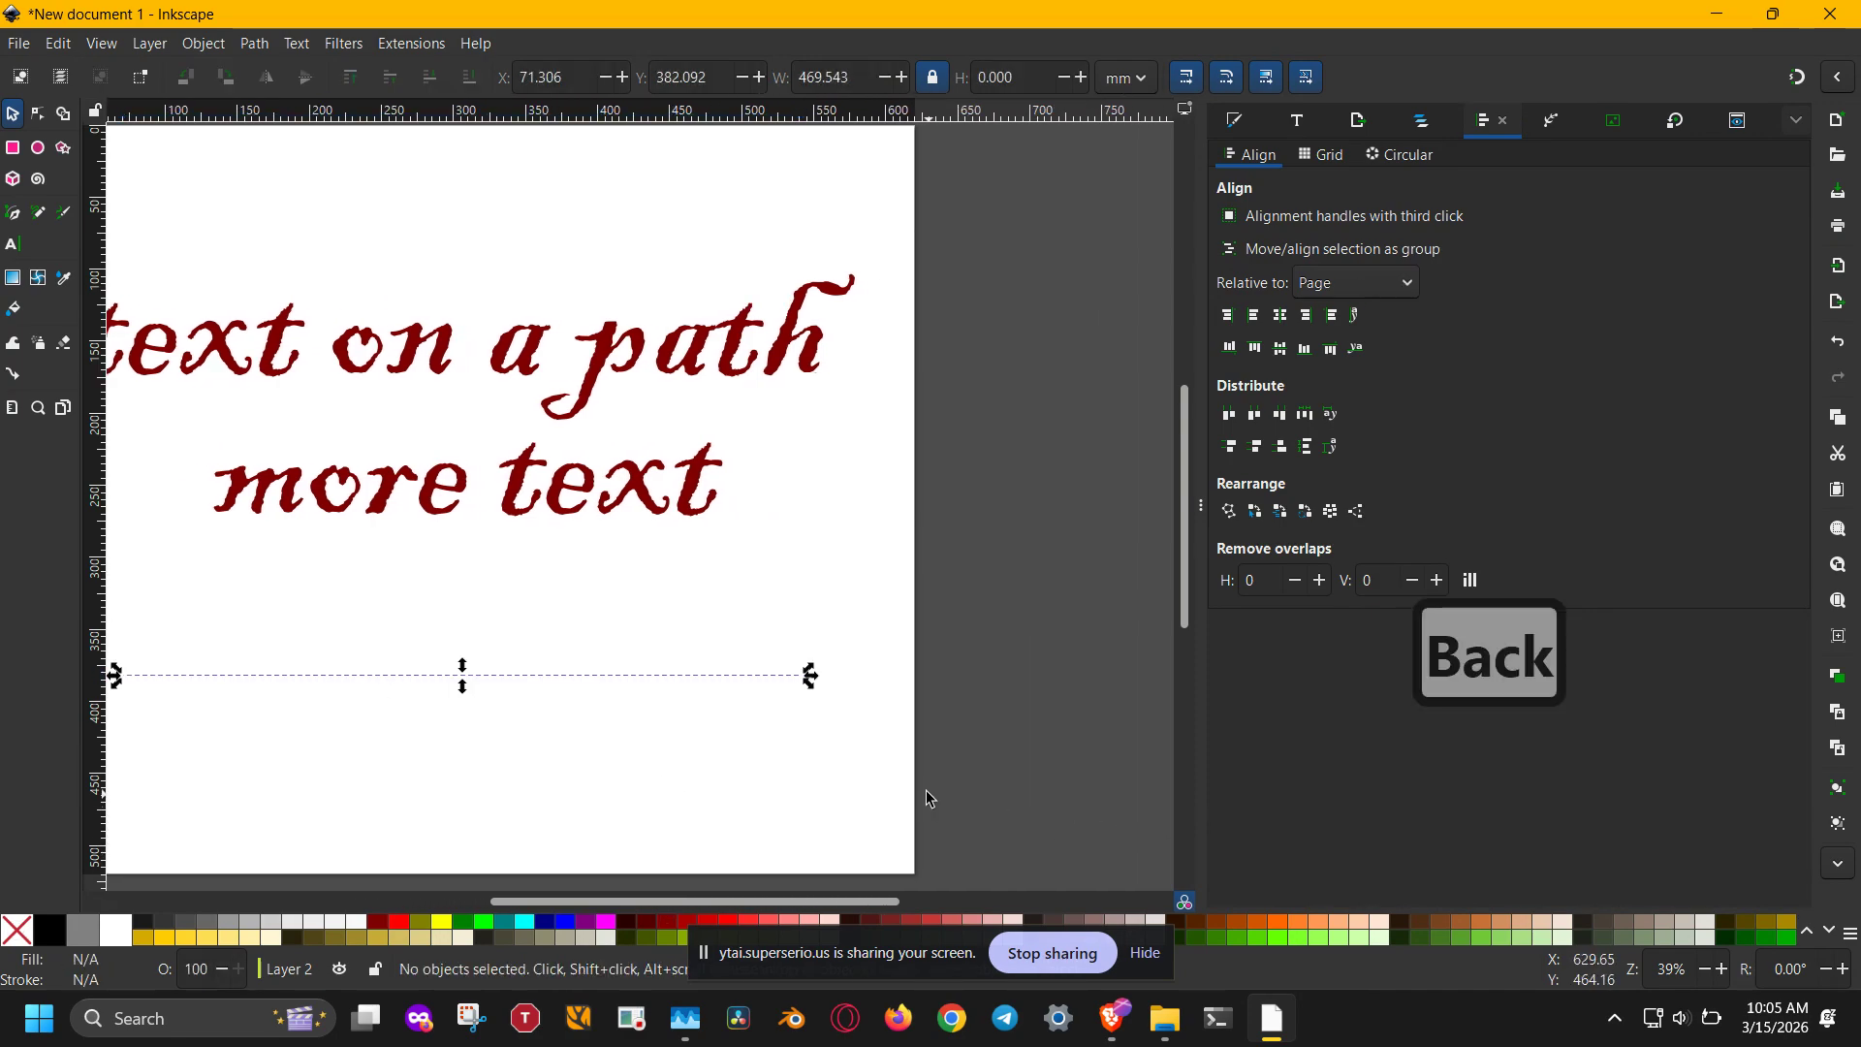
Step: Draw an open S-shaped curve about 471 mm wide and 50 mm high below the two texts with the Pen tool
{"action": "scroll", "coordinate": [503, 686], "scroll_direction": "left", "scroll_amount": 4}
{"action": "key", "text": "b"}
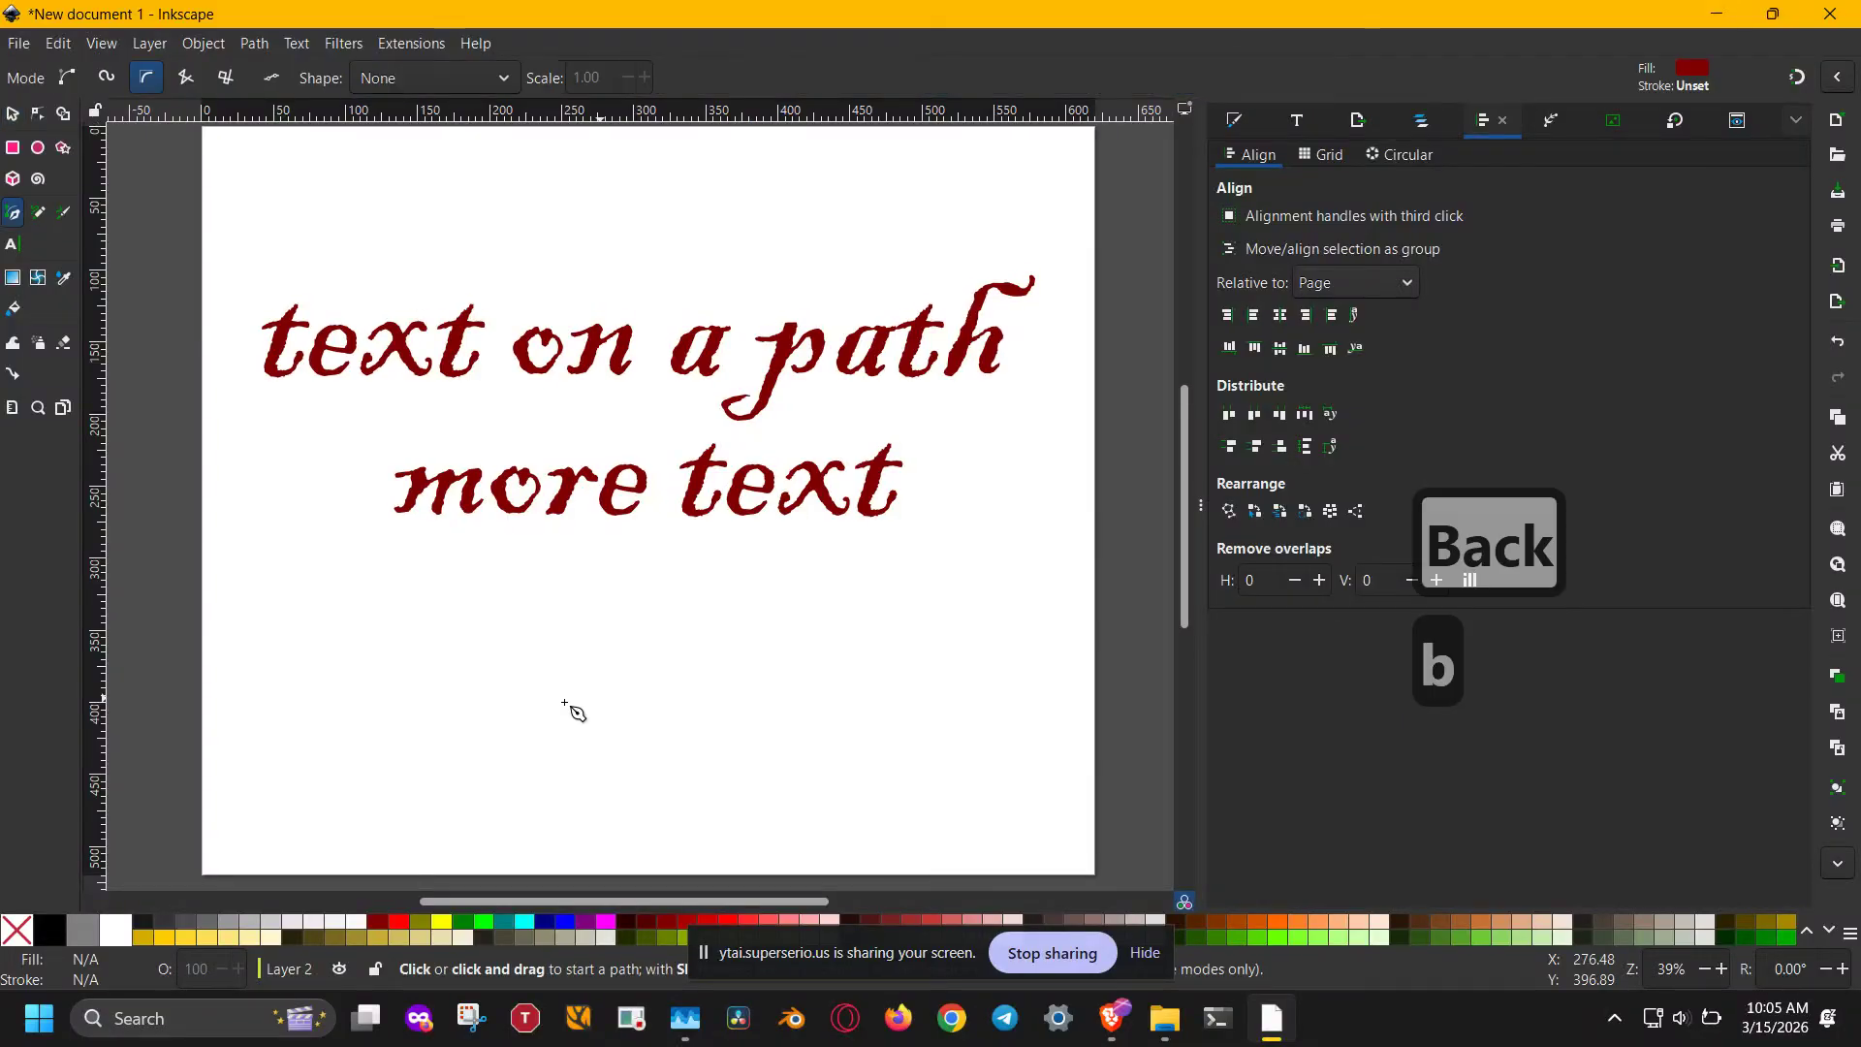
{"action": "left_click", "coordinate": [315, 735]}
{"action": "left_click_drag", "start_coordinate": [621, 644], "coordinate": [622, 666]}
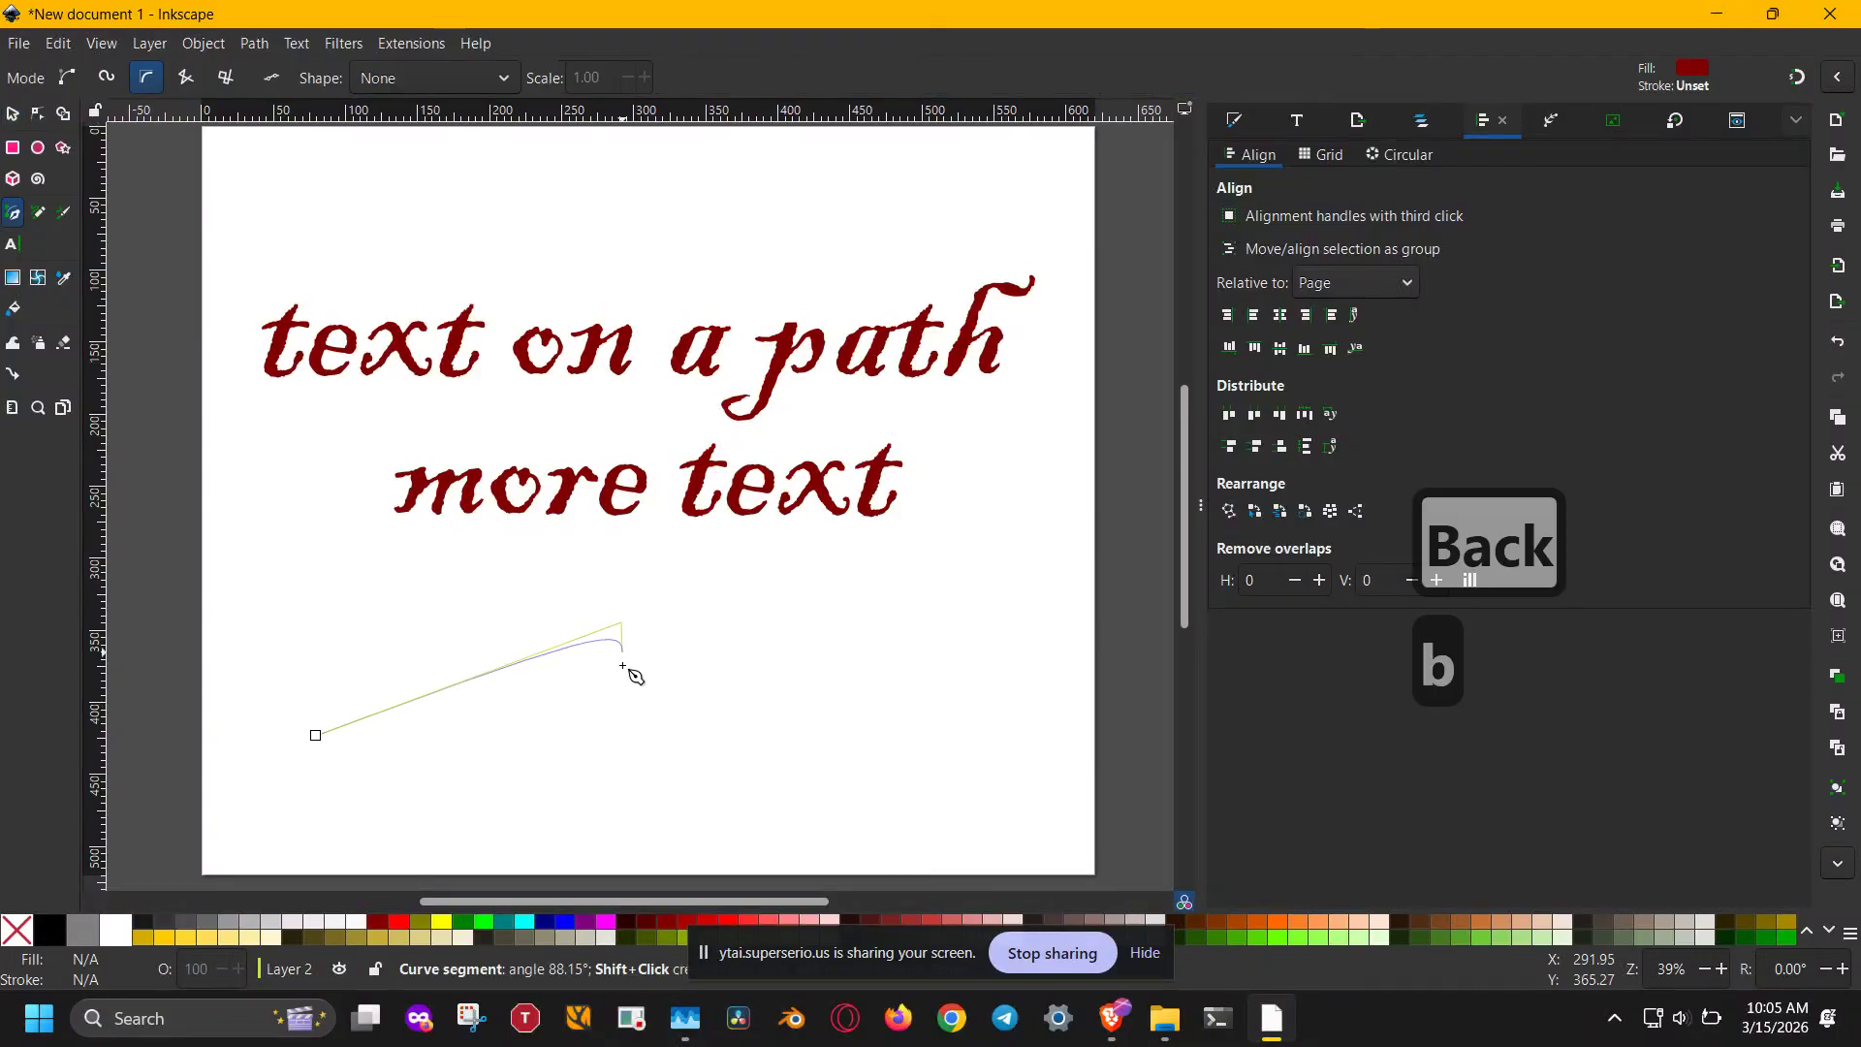
{"action": "left_click", "coordinate": [621, 781]}
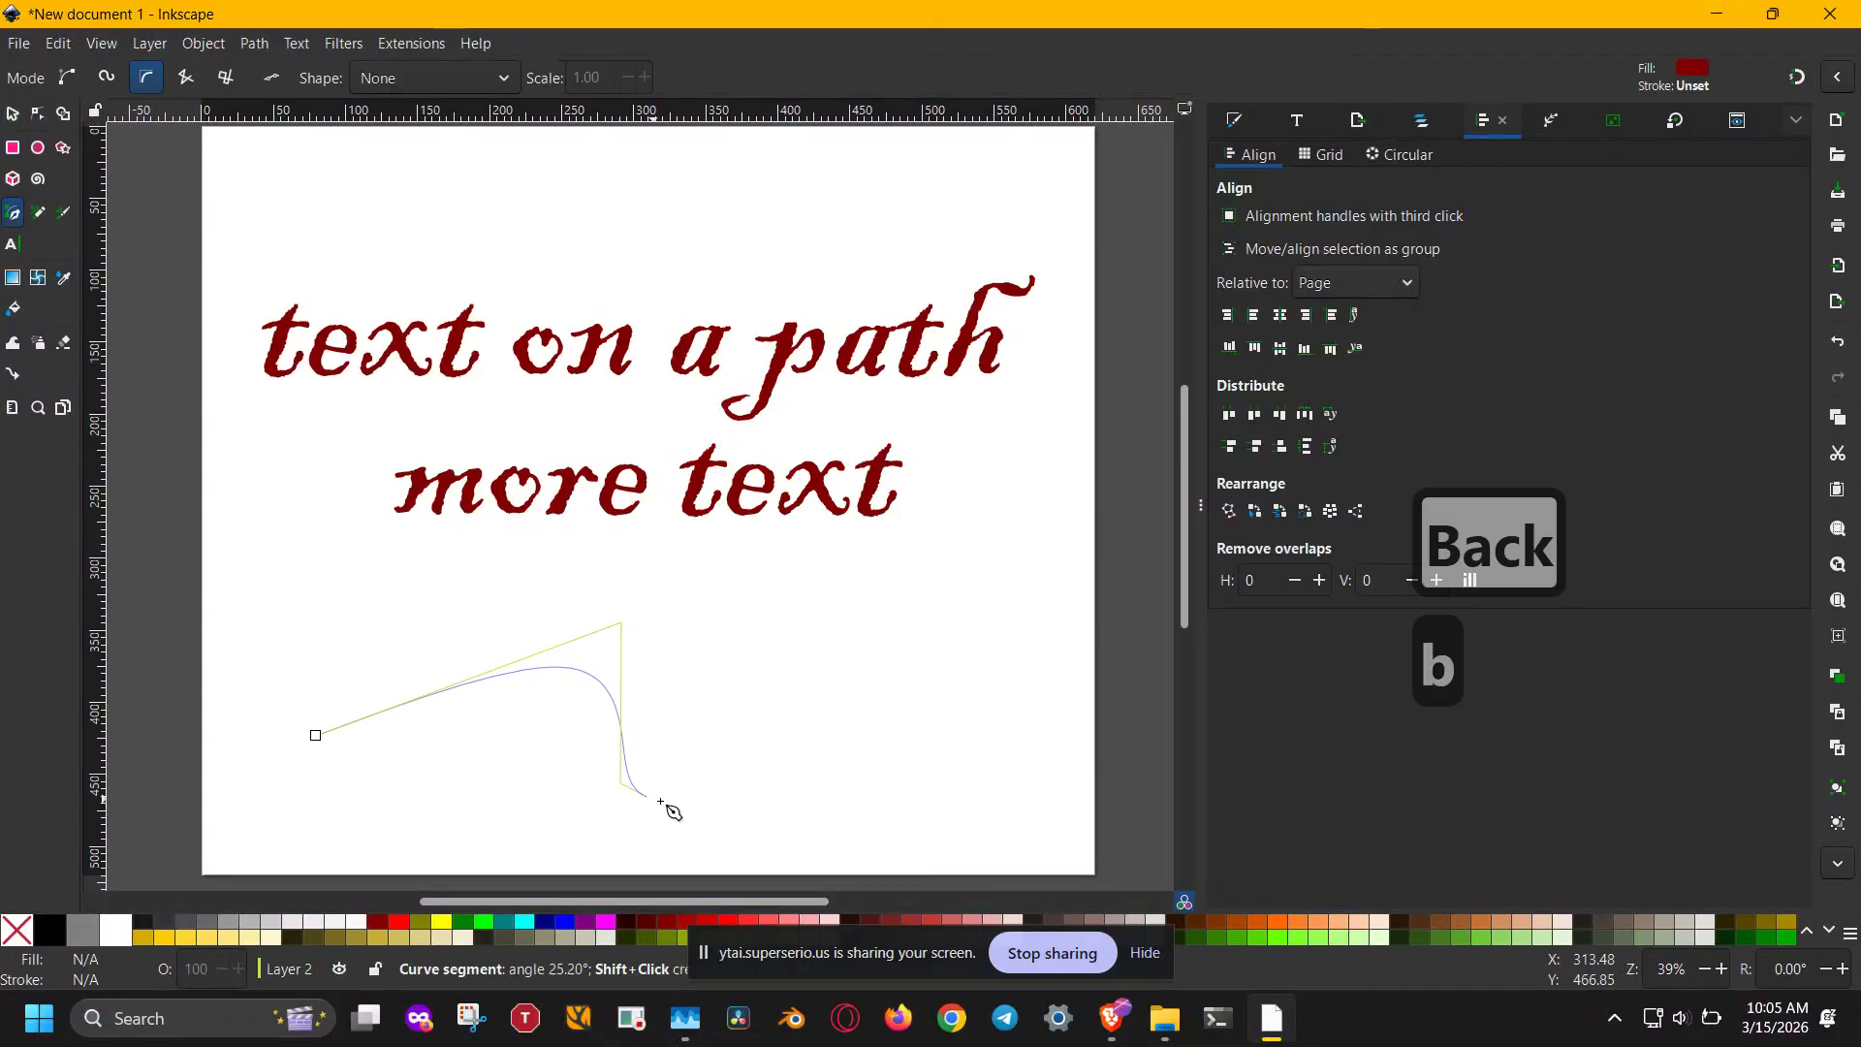
{"action": "left_click", "coordinate": [995, 669]}
{"action": "key", "text": "Return"}
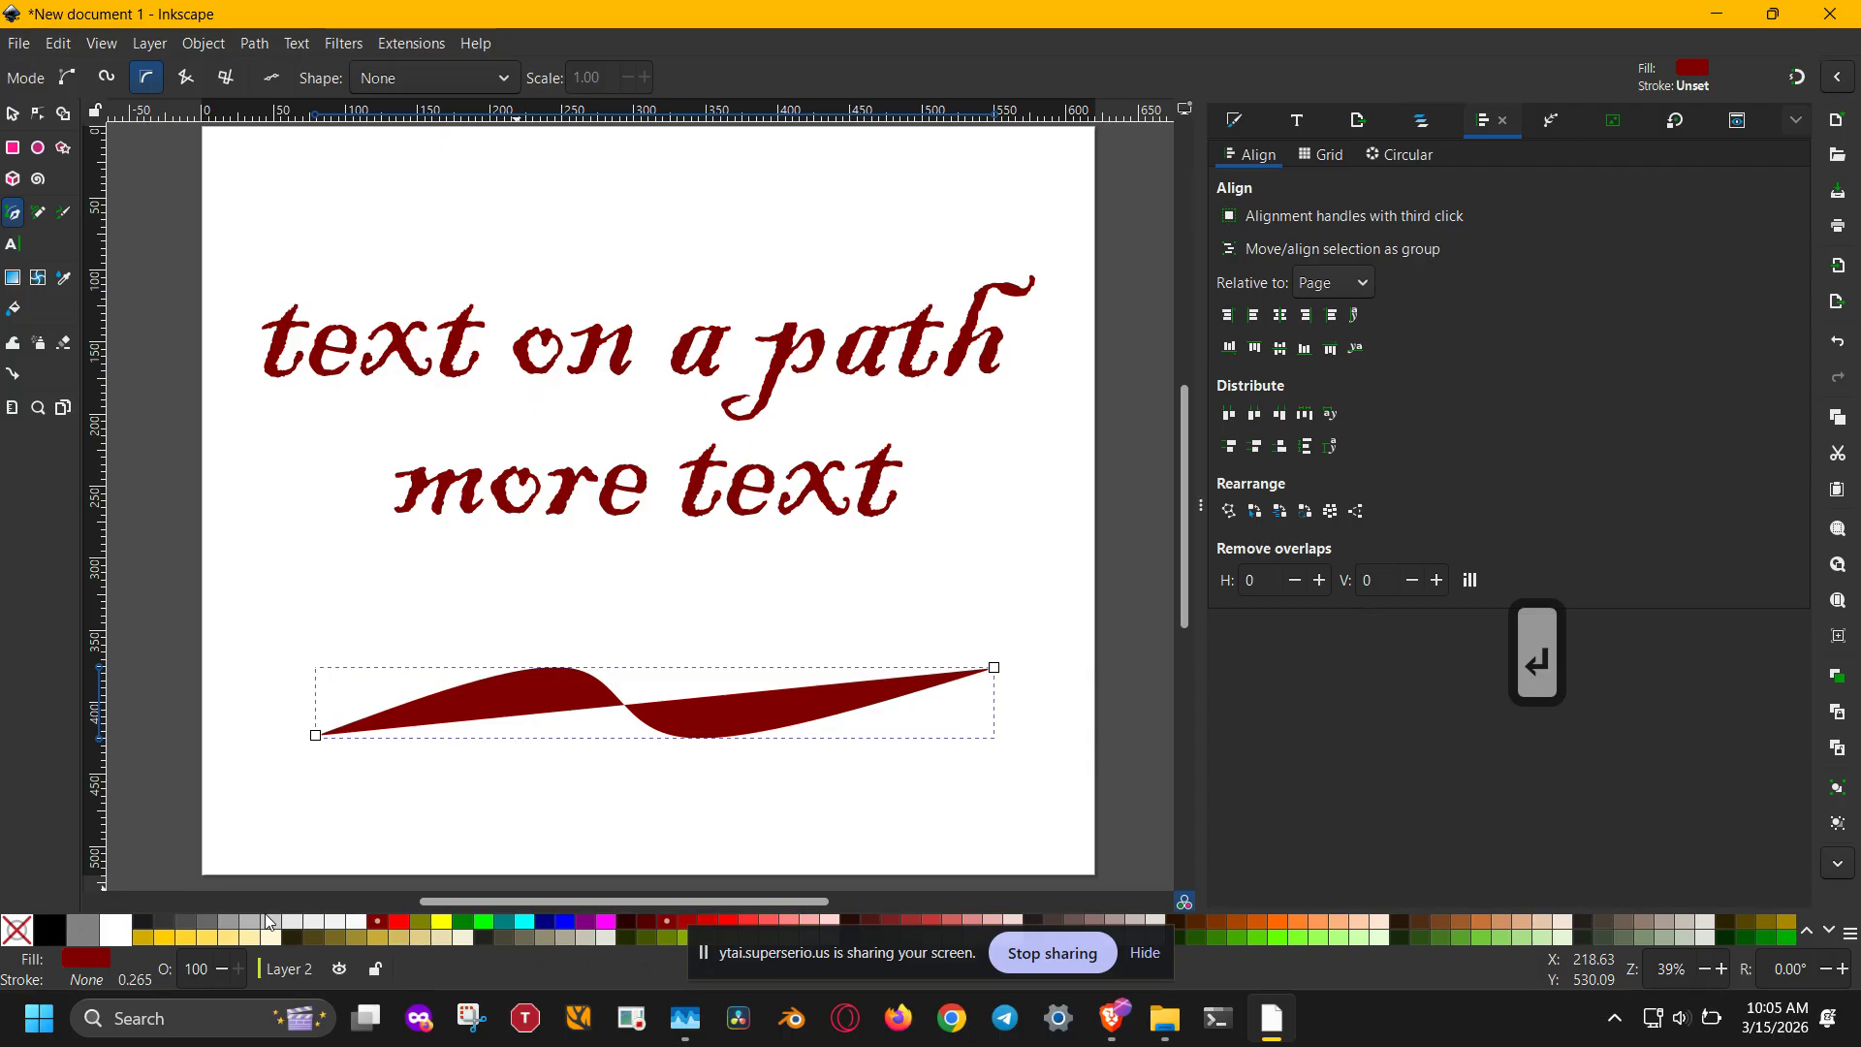
Step: Remove the wavy curve's fill and give it a black stroke
{"action": "left_click", "coordinate": [294, 926]}
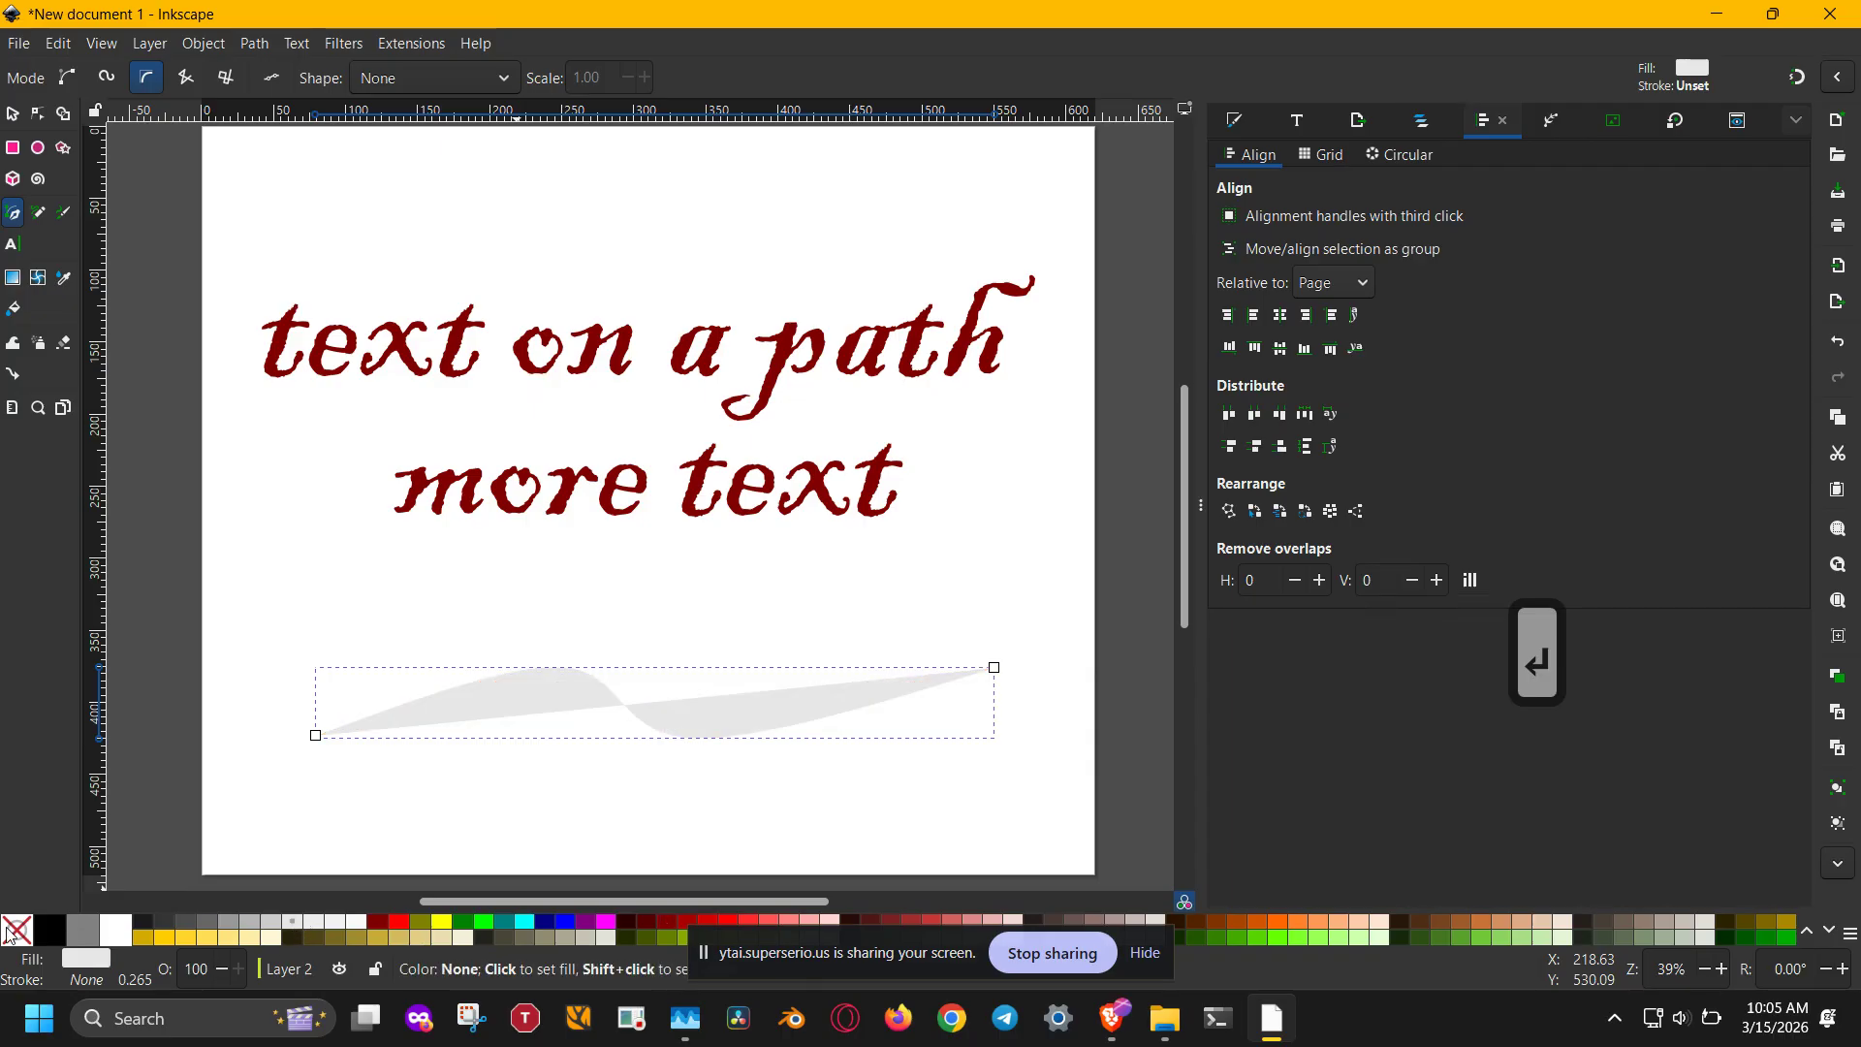
{"action": "left_click", "coordinate": [17, 930]}
{"action": "left_click", "coordinate": [57, 927], "text": "shift"}
{"action": "left_click", "coordinate": [585, 795]}
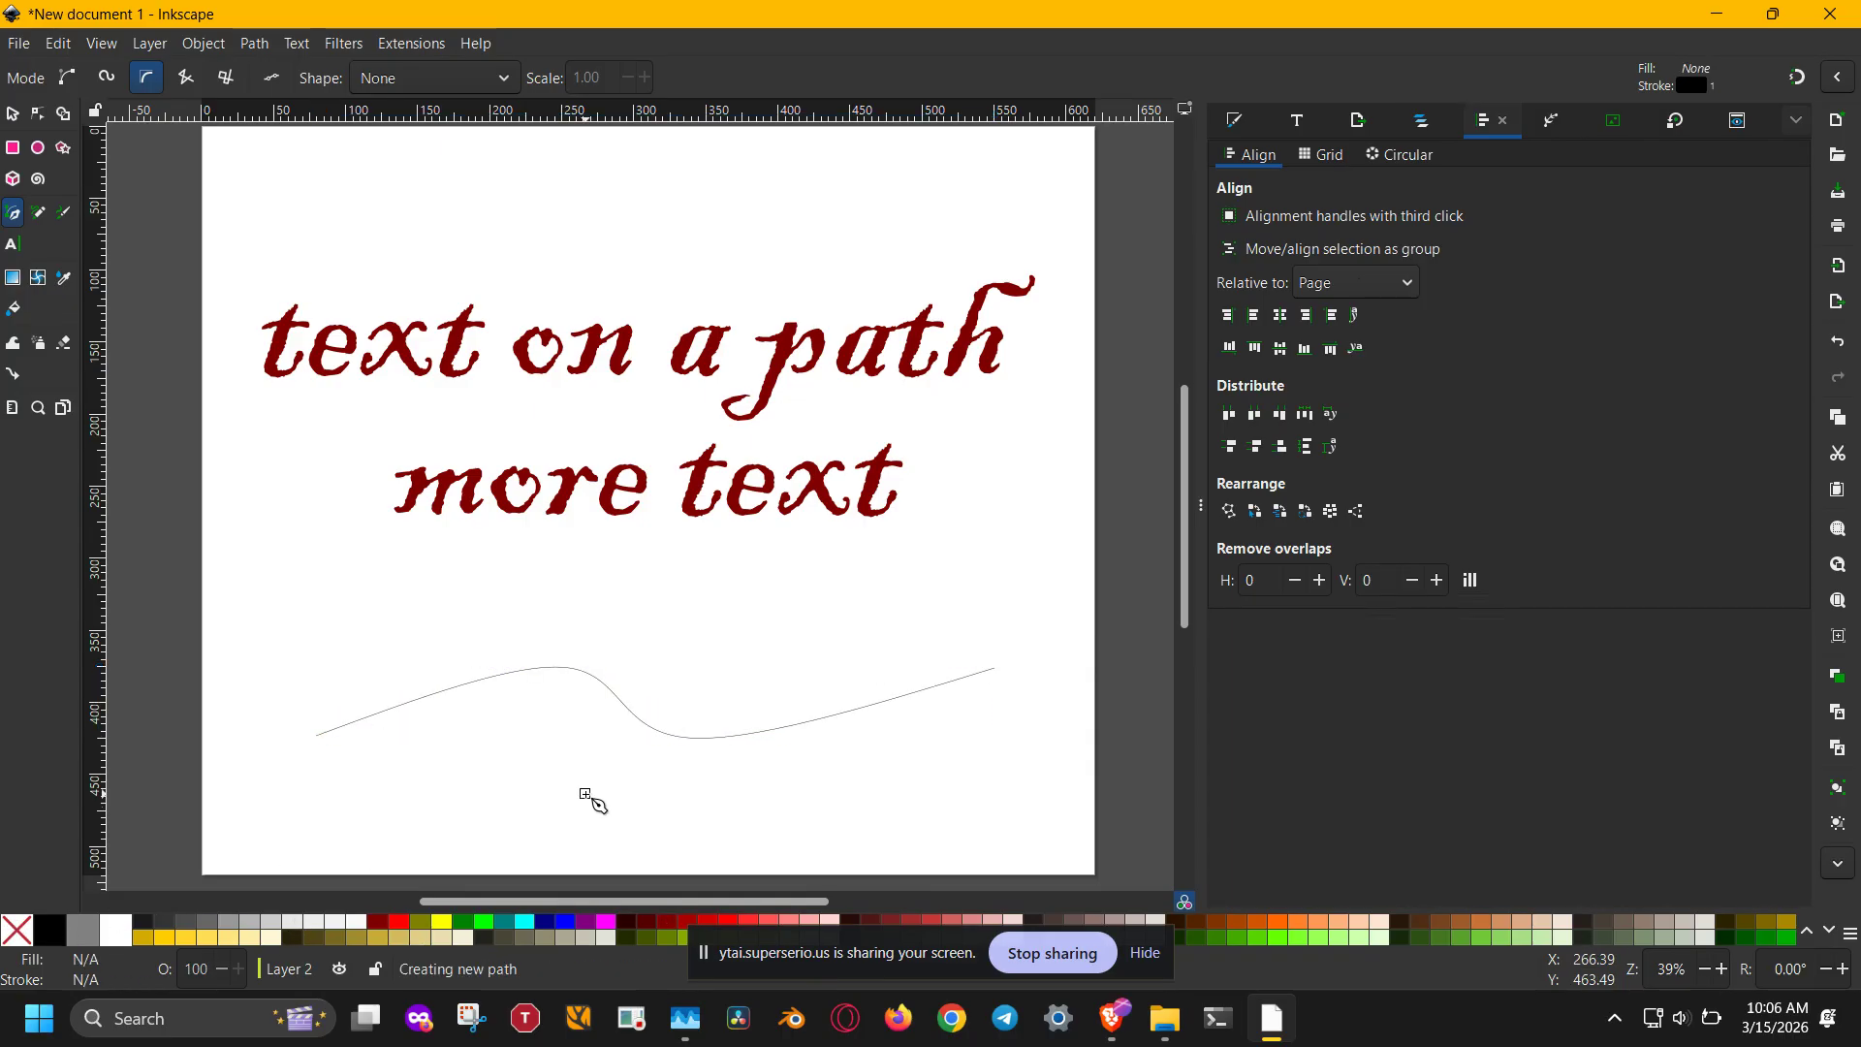
{"action": "key", "text": "Escape"}
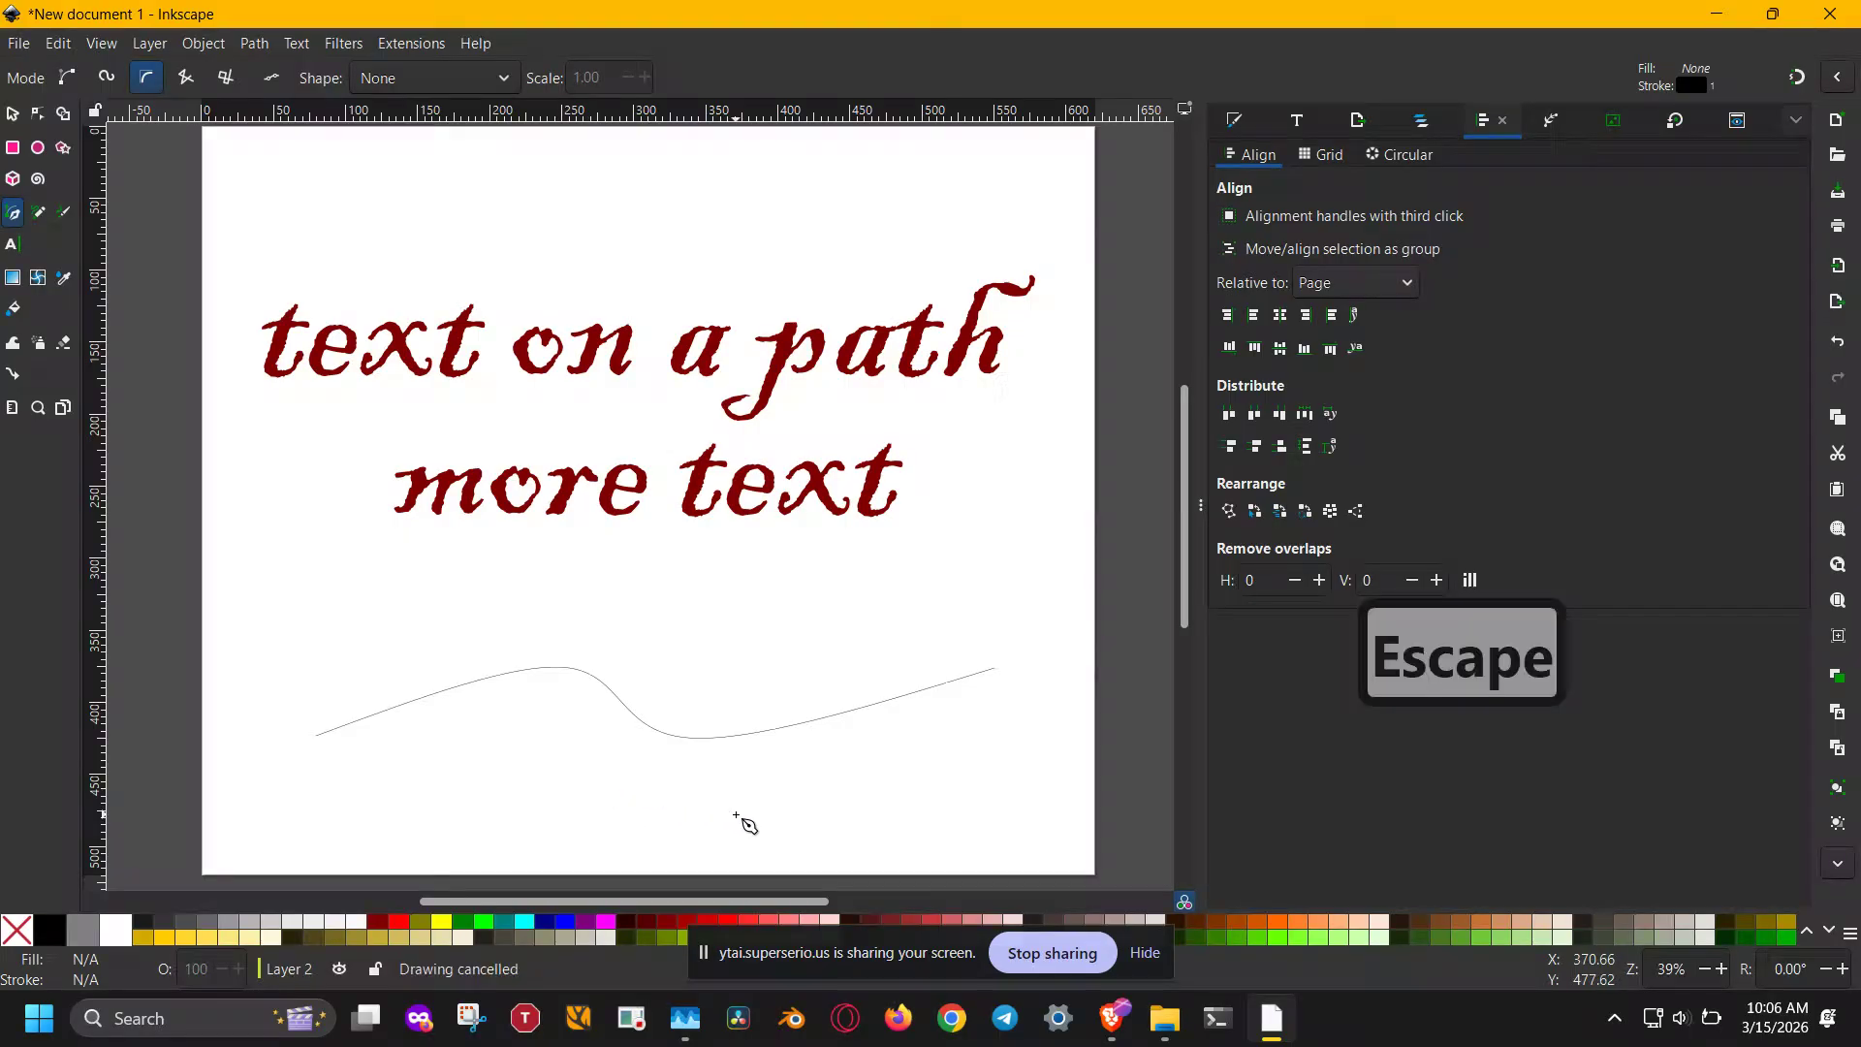
Step: Put the "more text" object on the wavy curve using Put on Path
{"action": "key", "text": "s"}
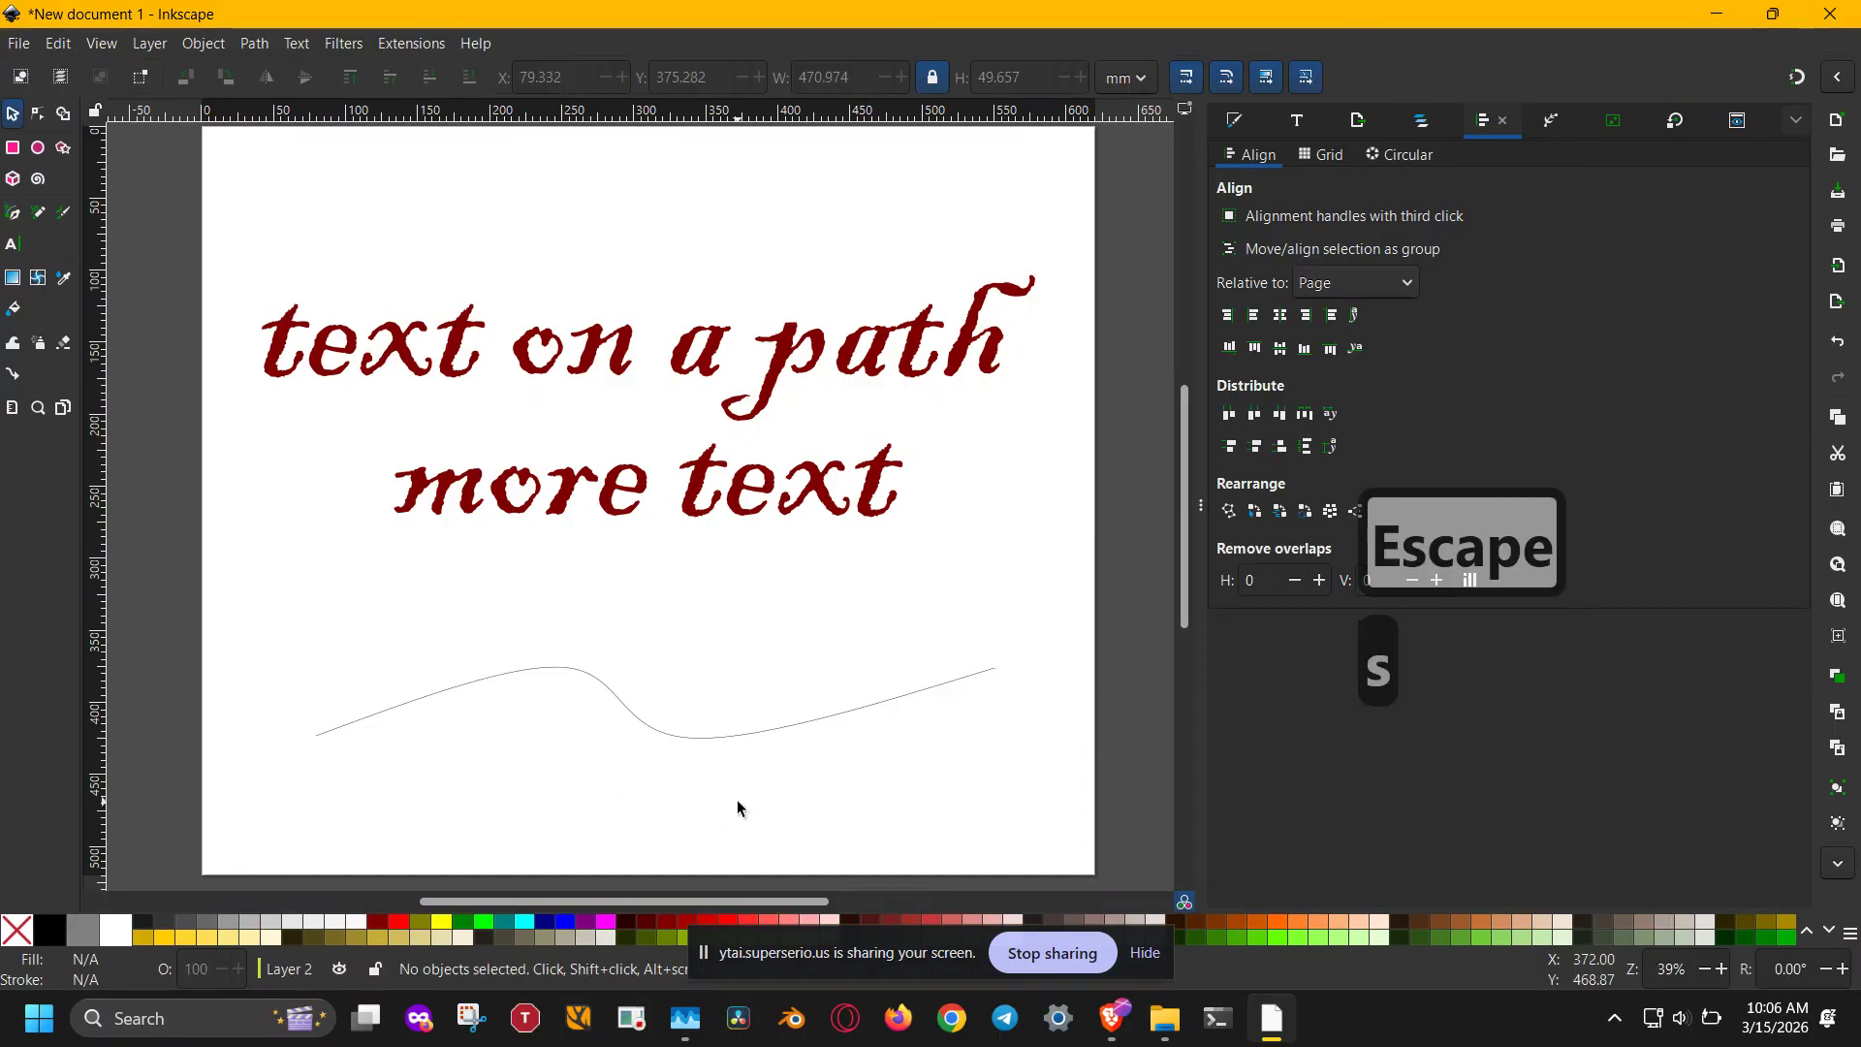
{"action": "left_click", "coordinate": [620, 364]}
{"action": "left_click", "coordinate": [647, 497]}
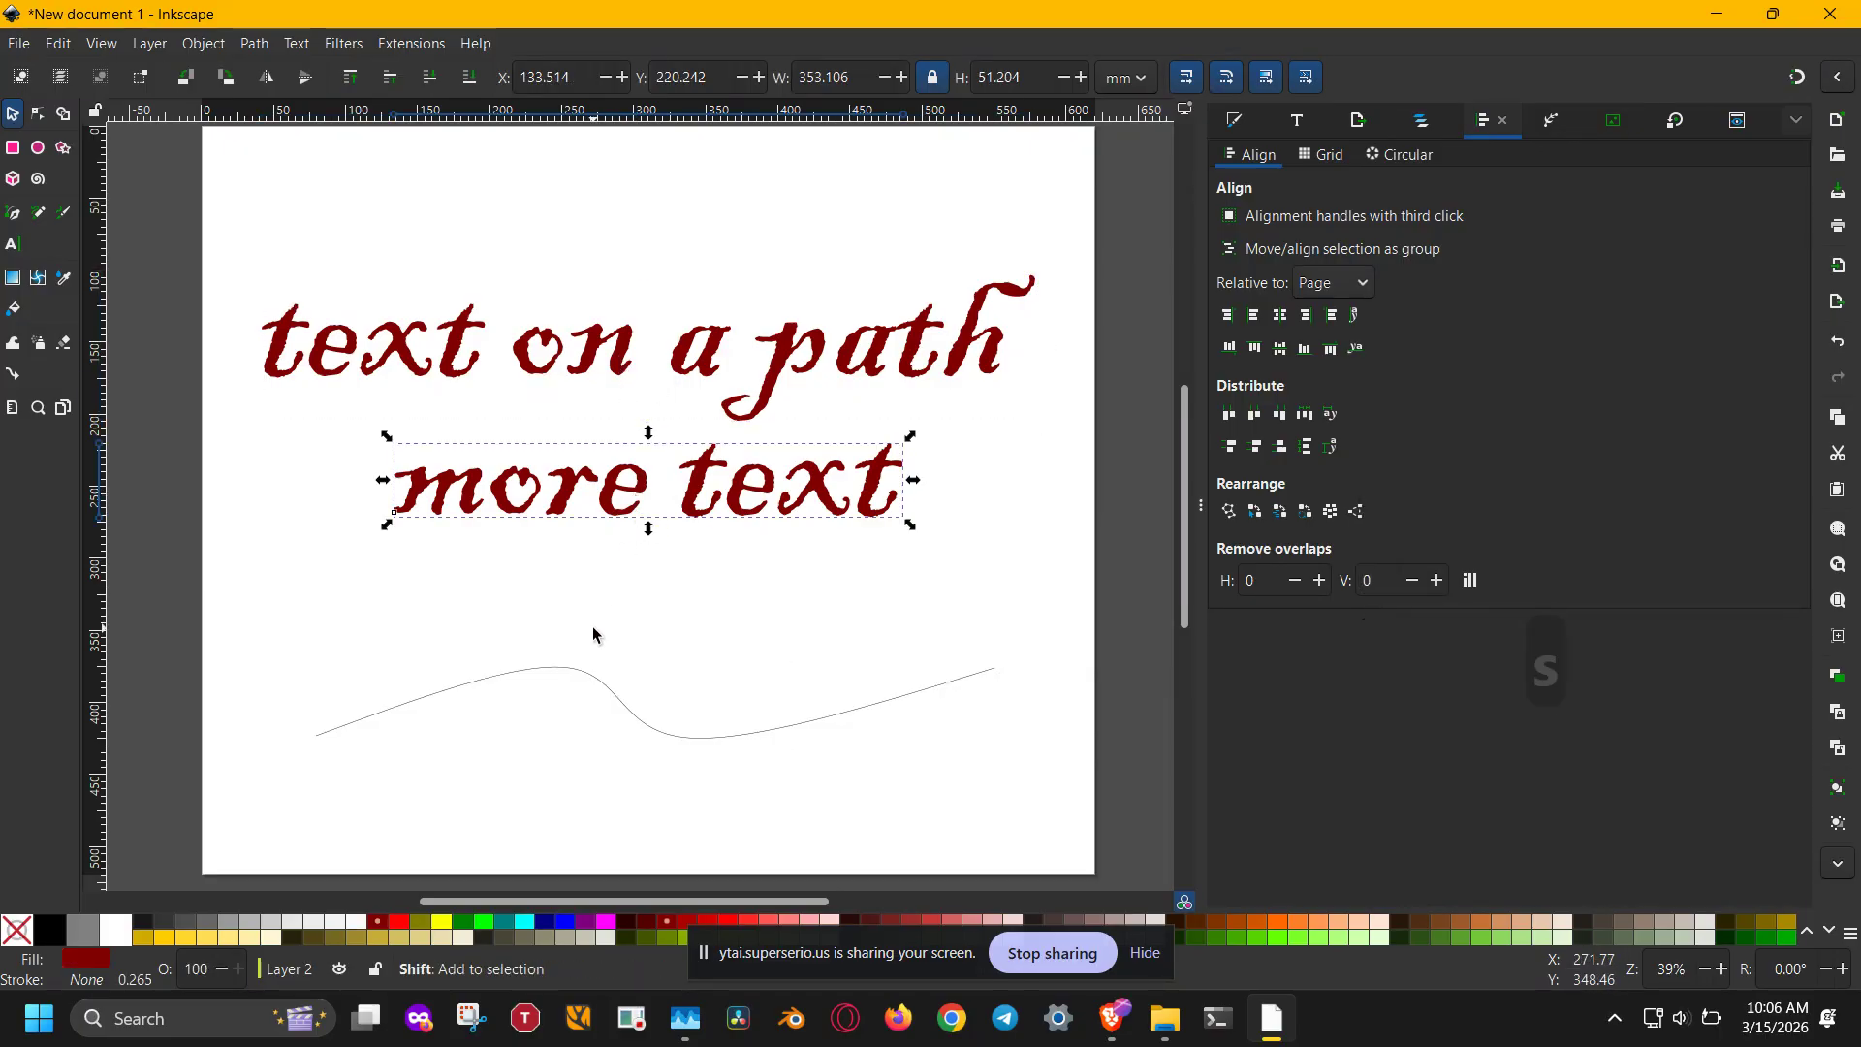
{"action": "left_click", "coordinate": [594, 678], "text": "shift"}
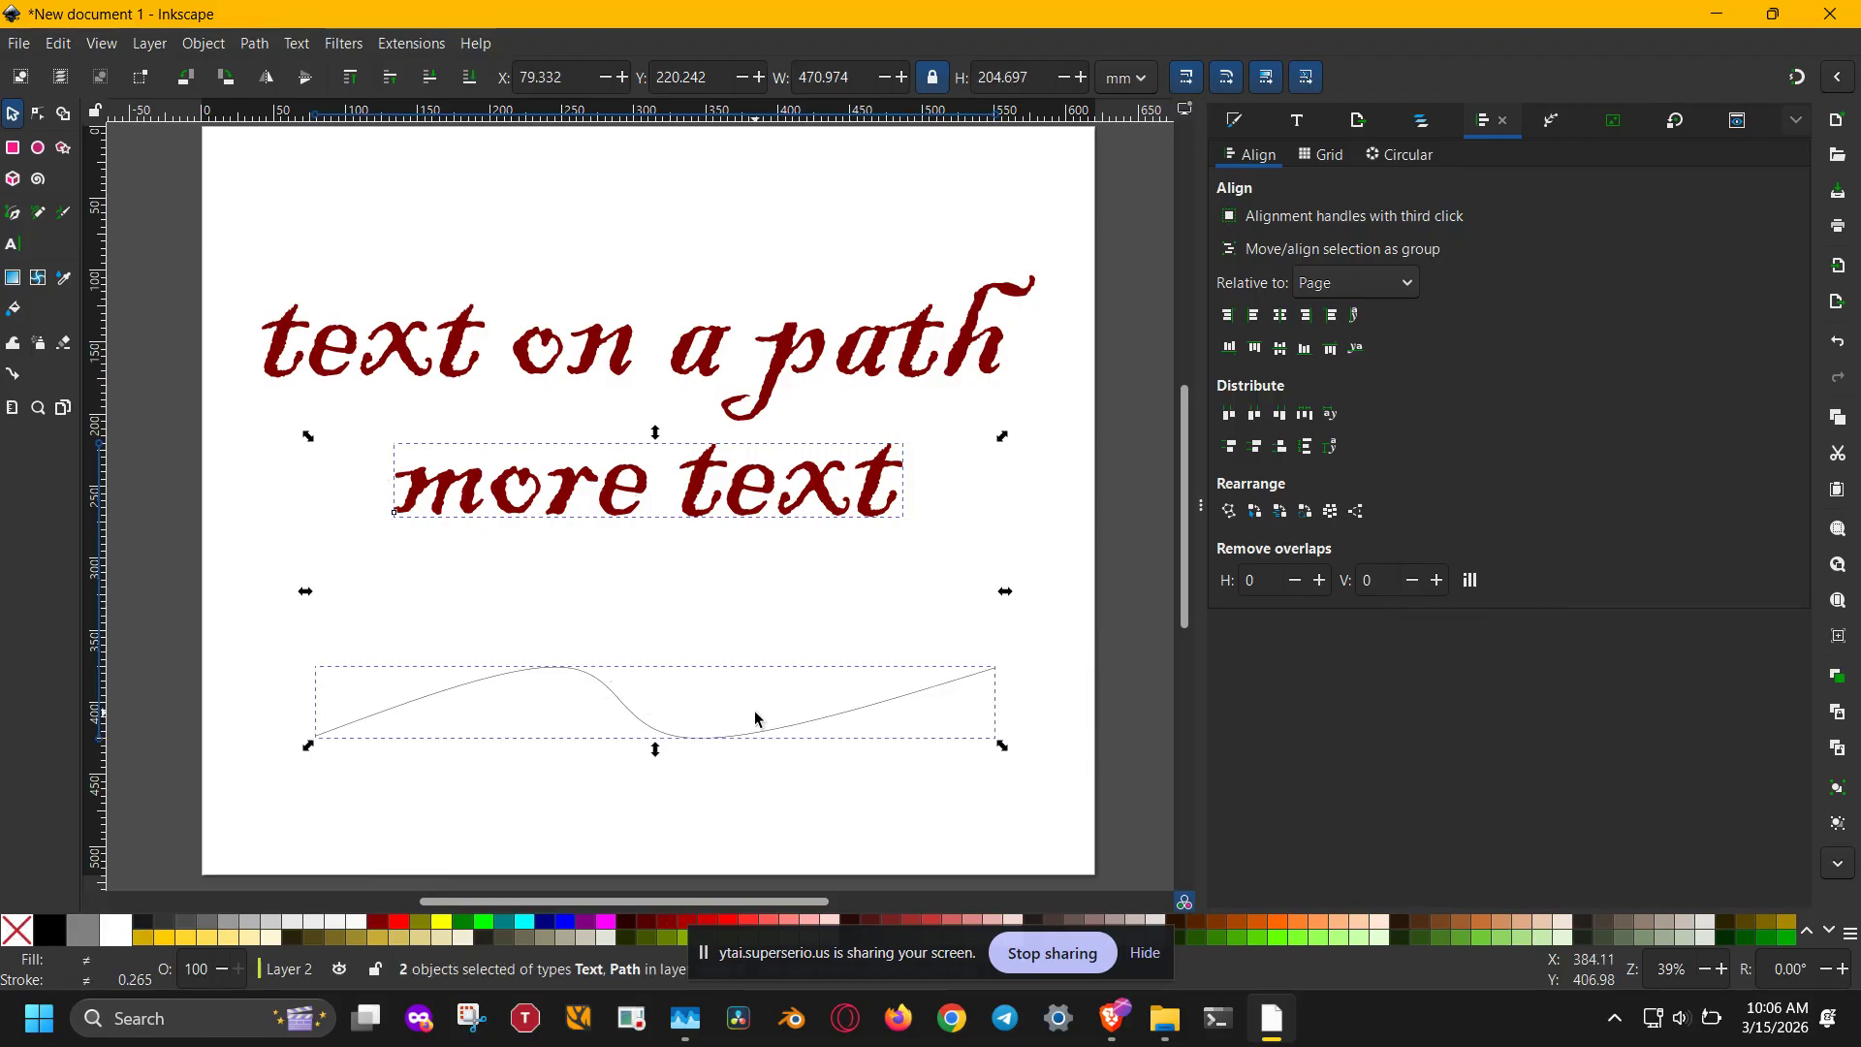
{"action": "left_click_drag", "start_coordinate": [755, 712], "coordinate": [796, 669]}
{"action": "key", "text": "plus"}
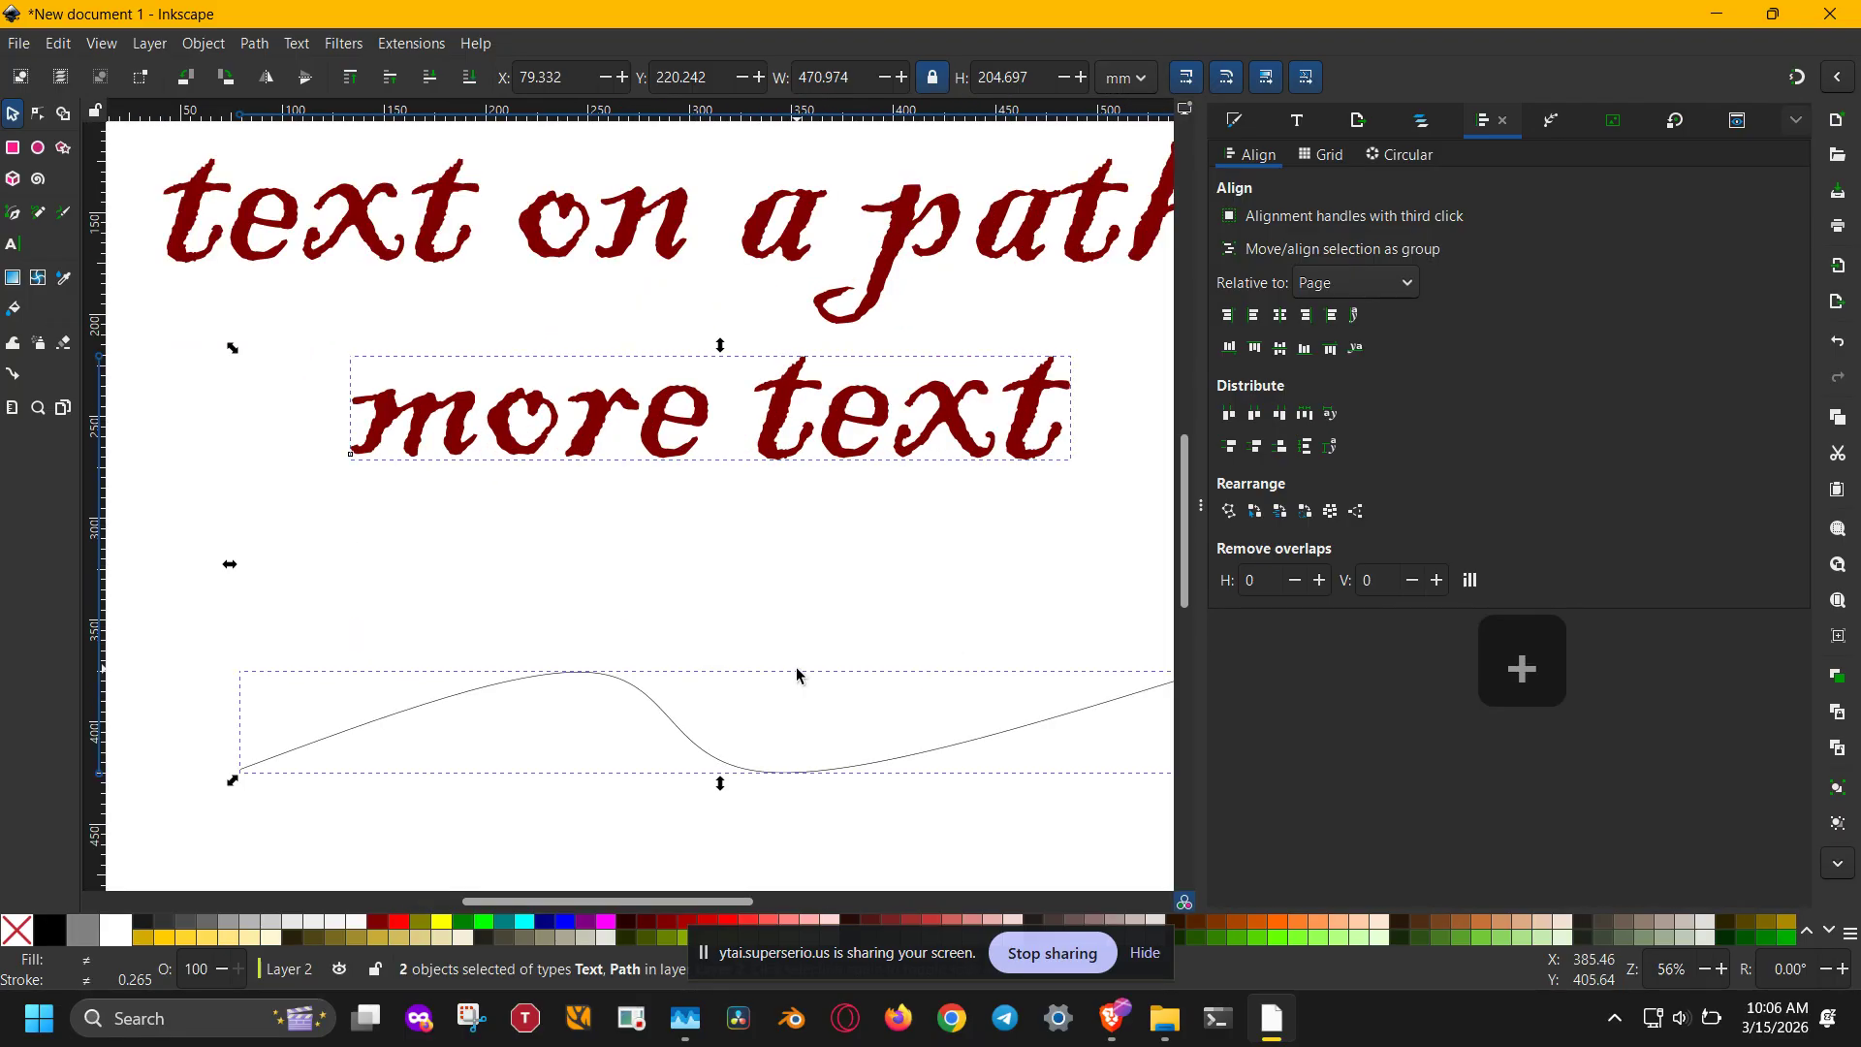
{"action": "left_click", "coordinate": [1202, 500]}
{"action": "left_click_drag", "start_coordinate": [1185, 491], "coordinate": [1112, 455]}
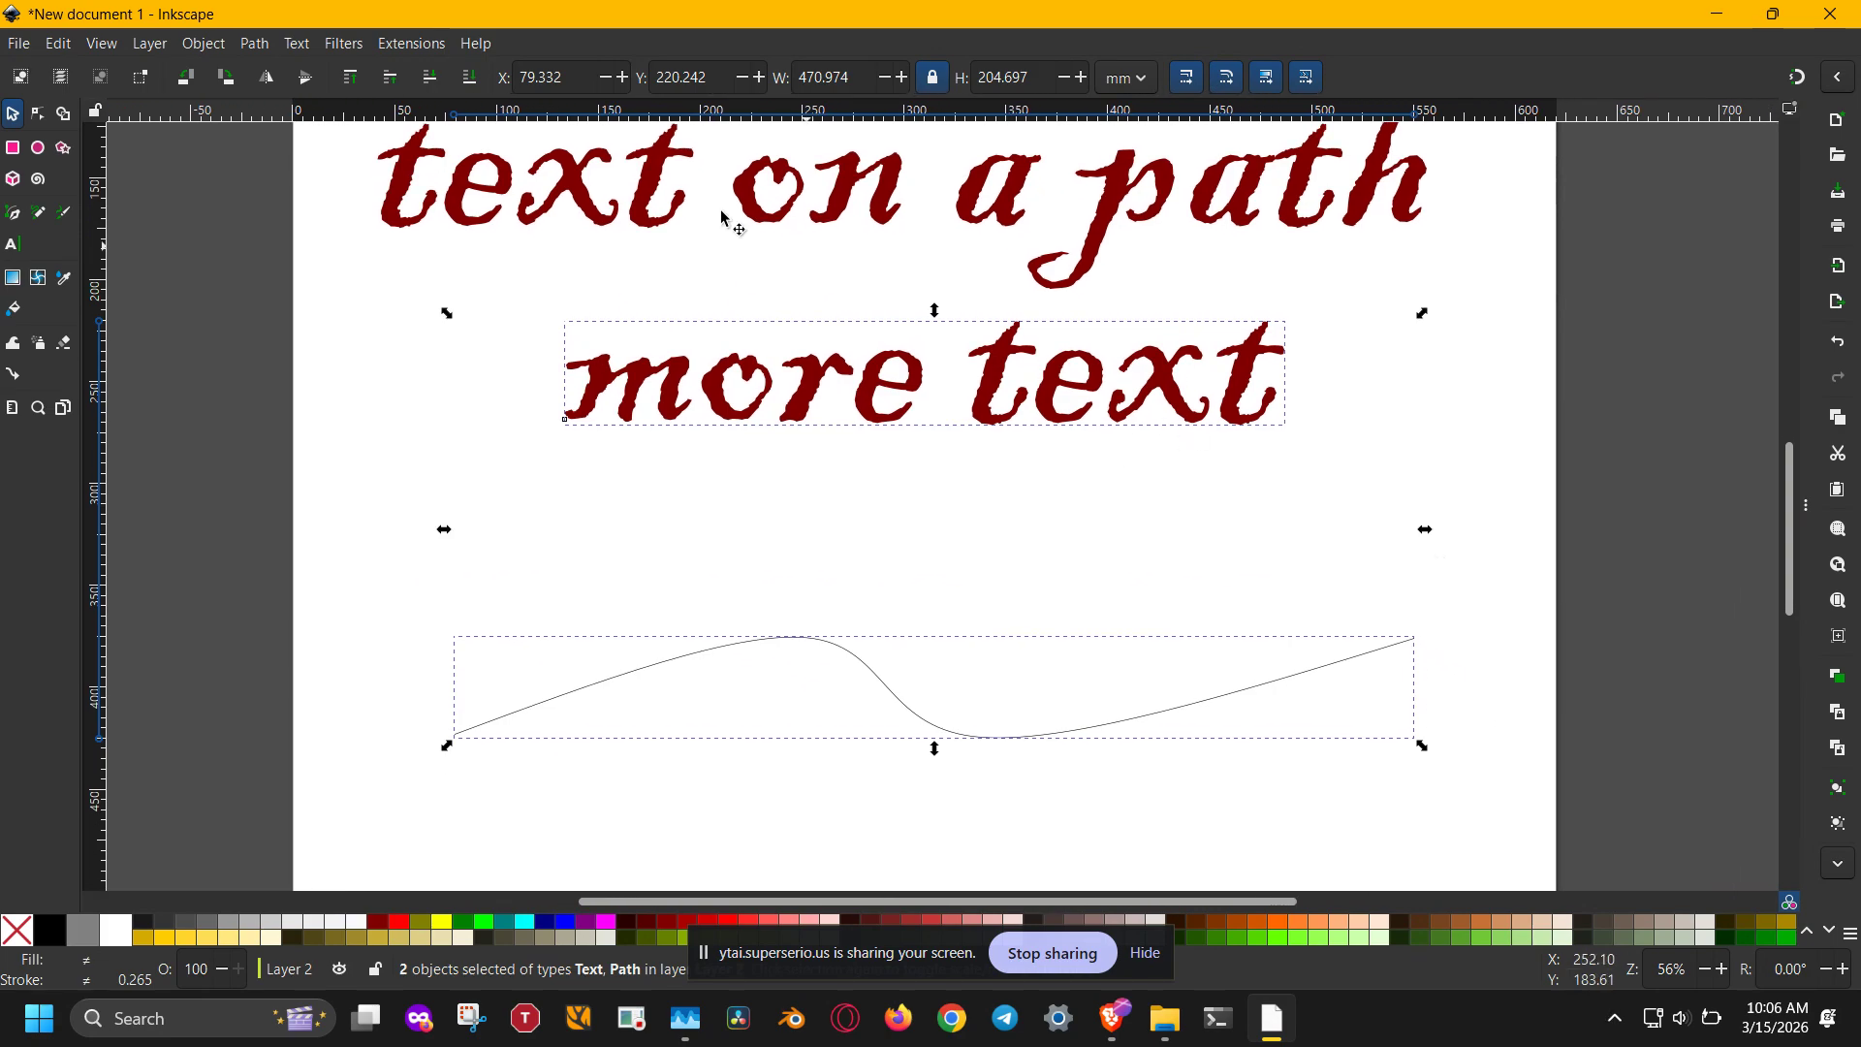
{"action": "left_click", "coordinate": [296, 44]}
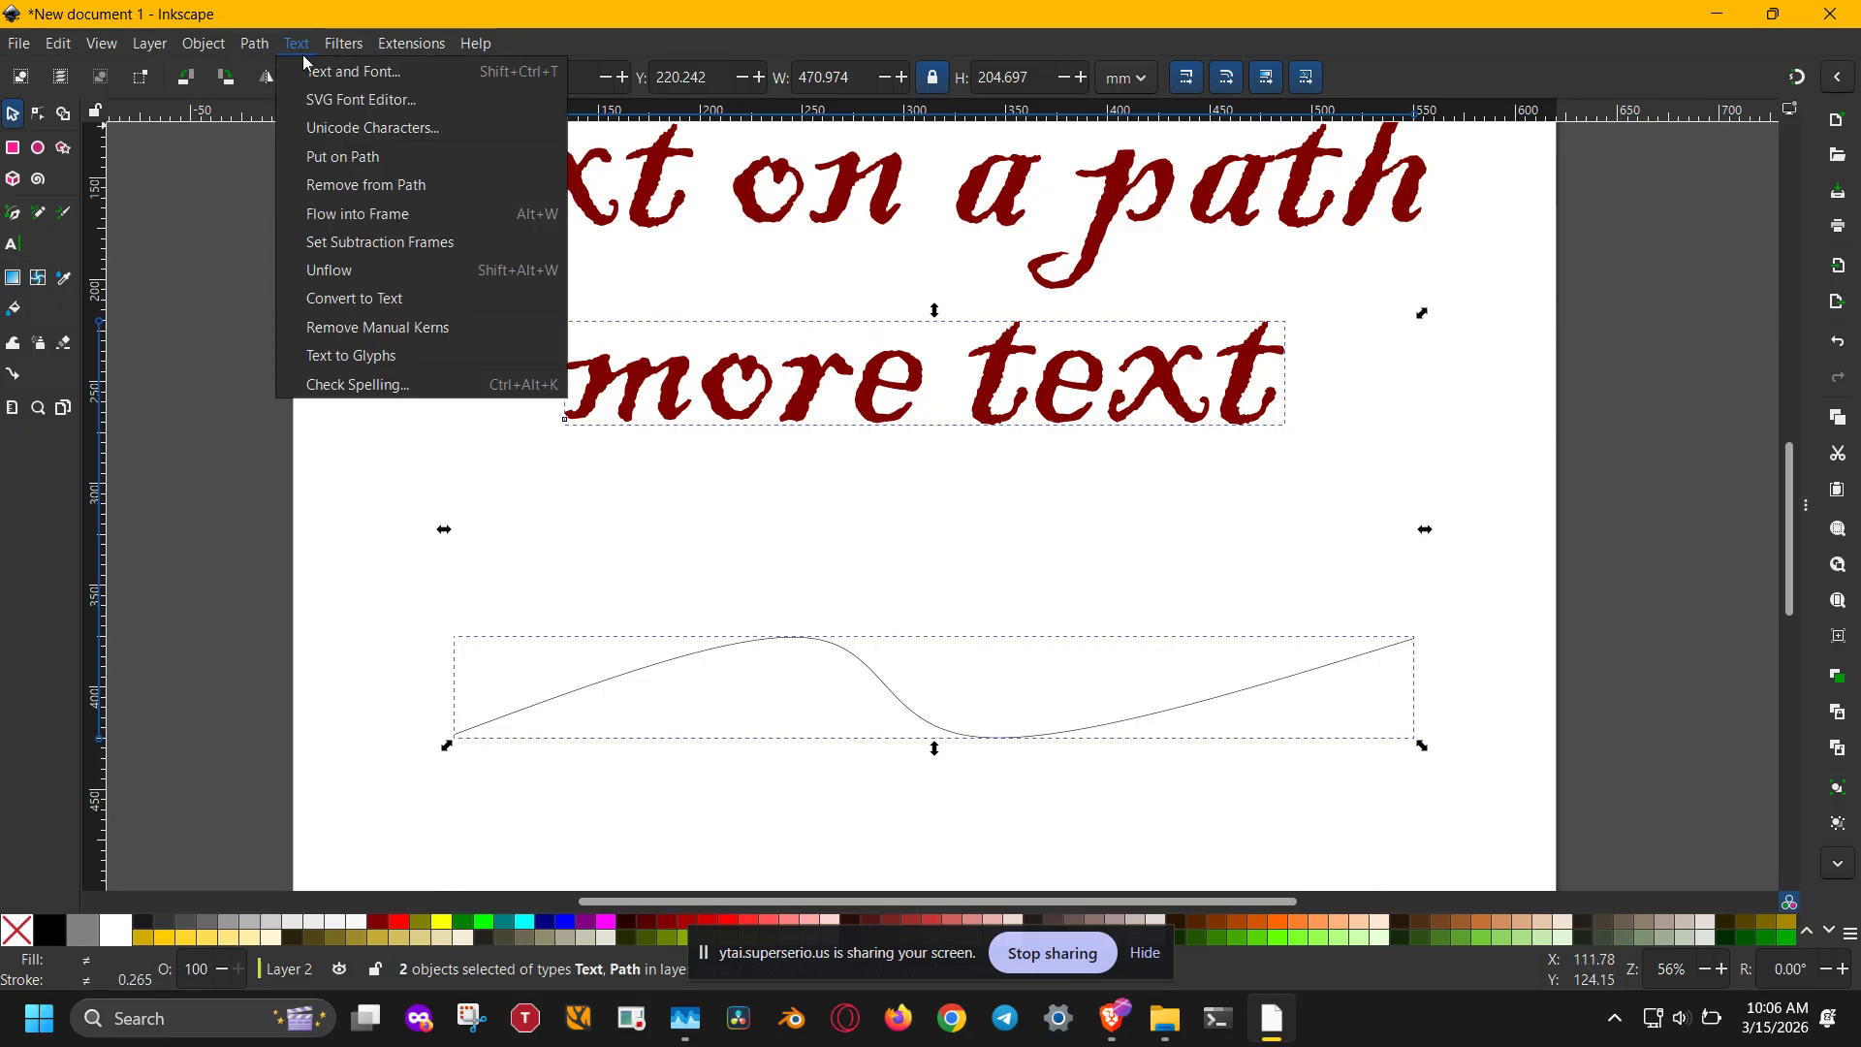
{"action": "left_click", "coordinate": [316, 156]}
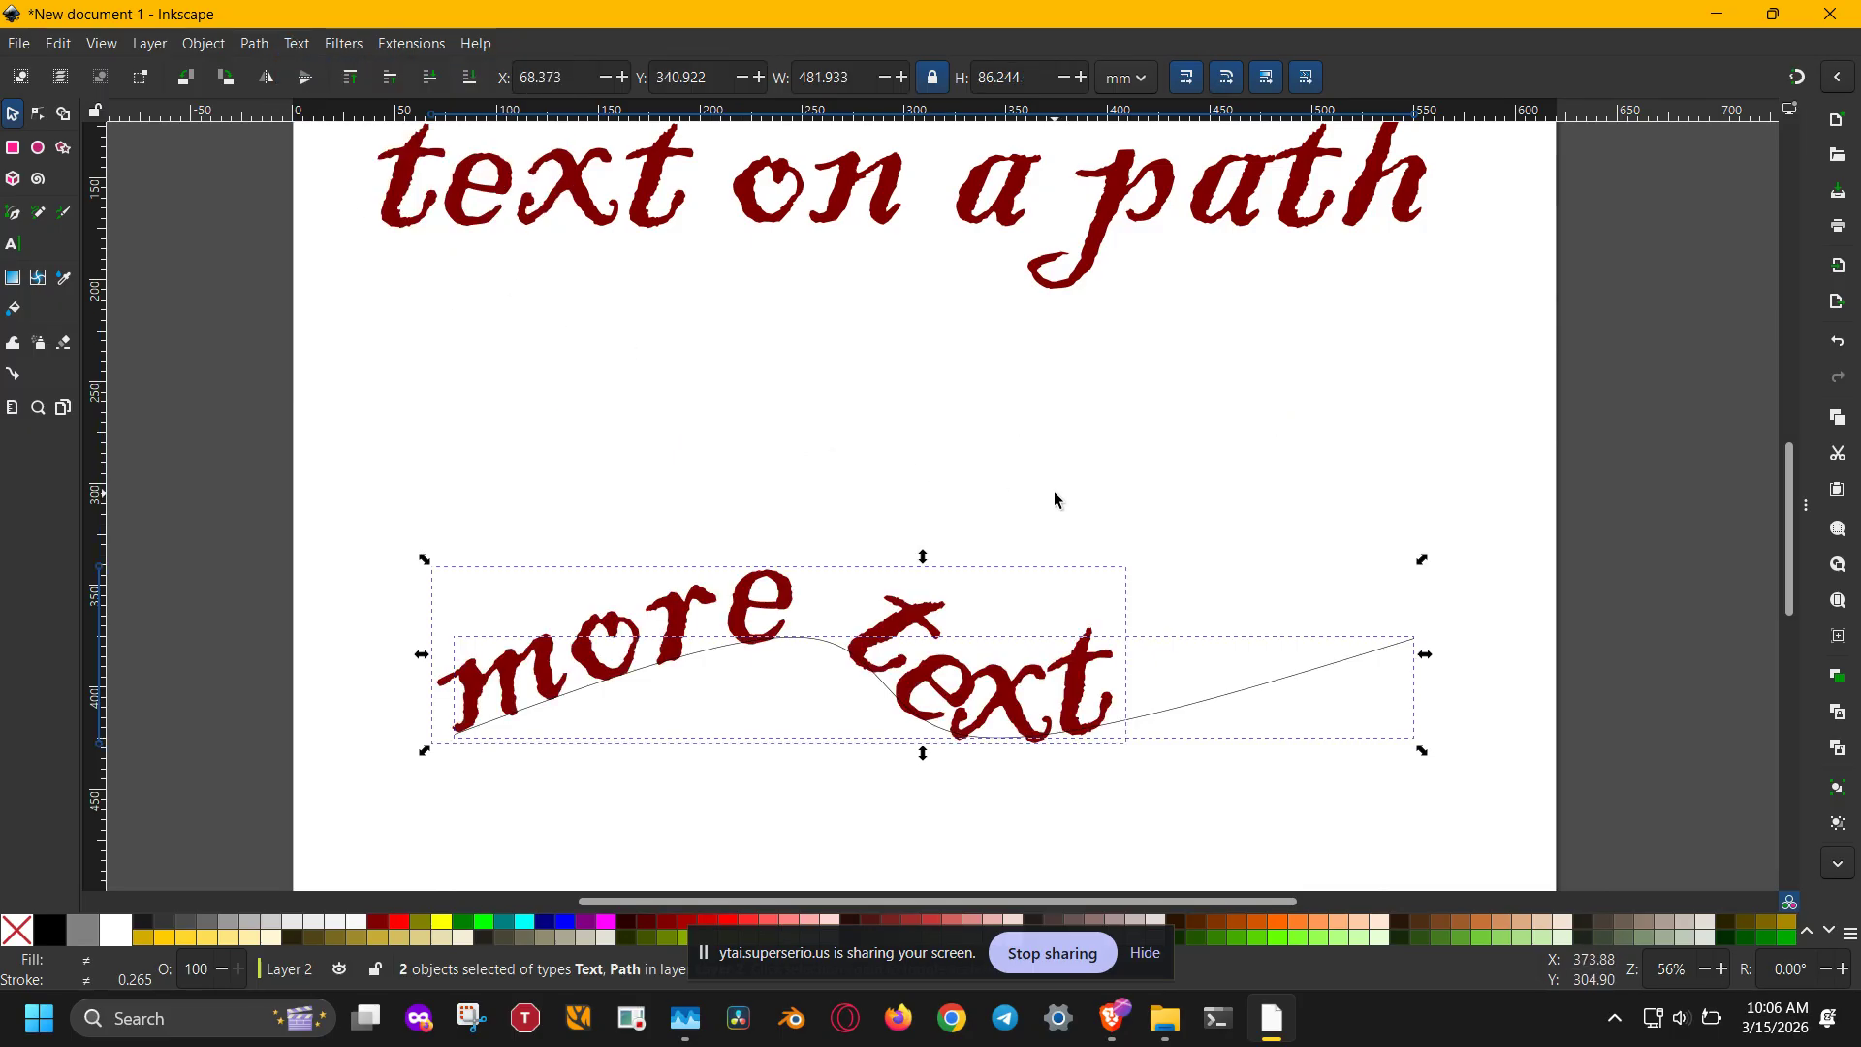
Step: Try to shift the "more text" object away from its curve and undo the move
{"action": "left_click", "coordinate": [953, 644]}
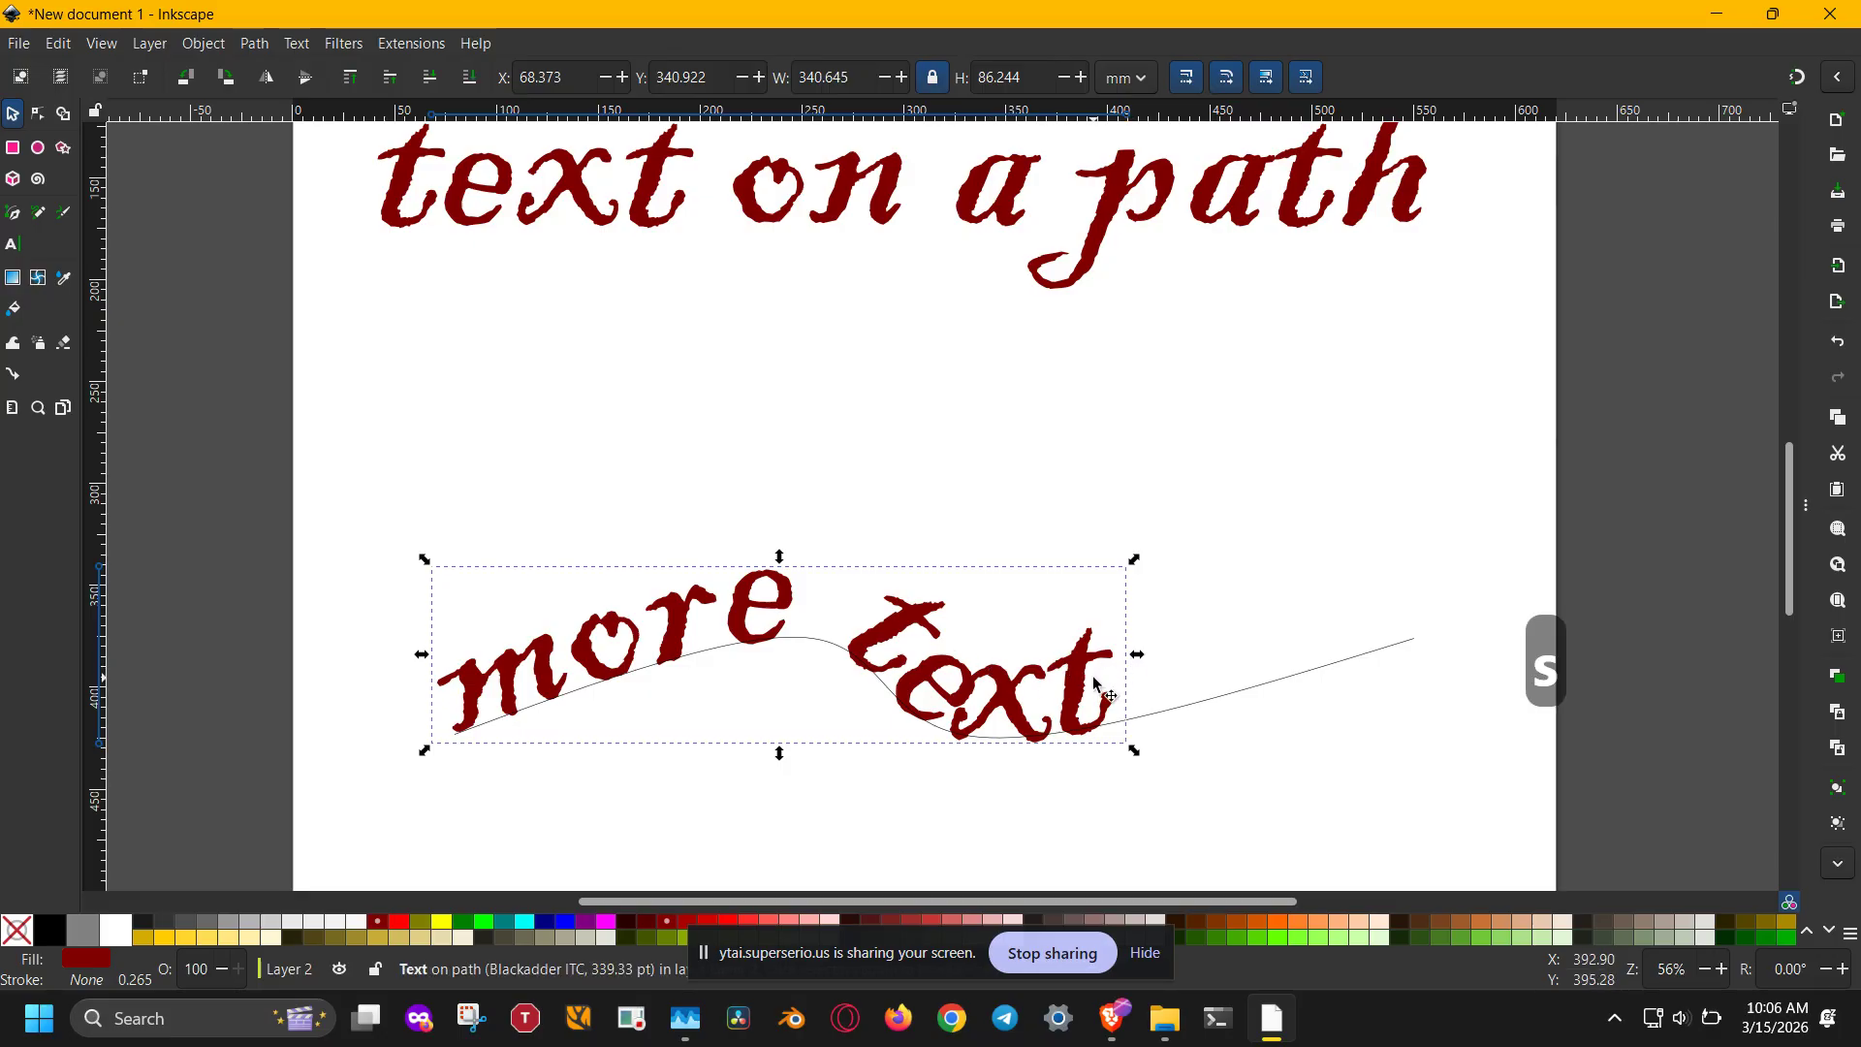
{"action": "left_click_drag", "start_coordinate": [1083, 688], "coordinate": [1254, 668]}
{"action": "key", "text": "ctrl+z"}
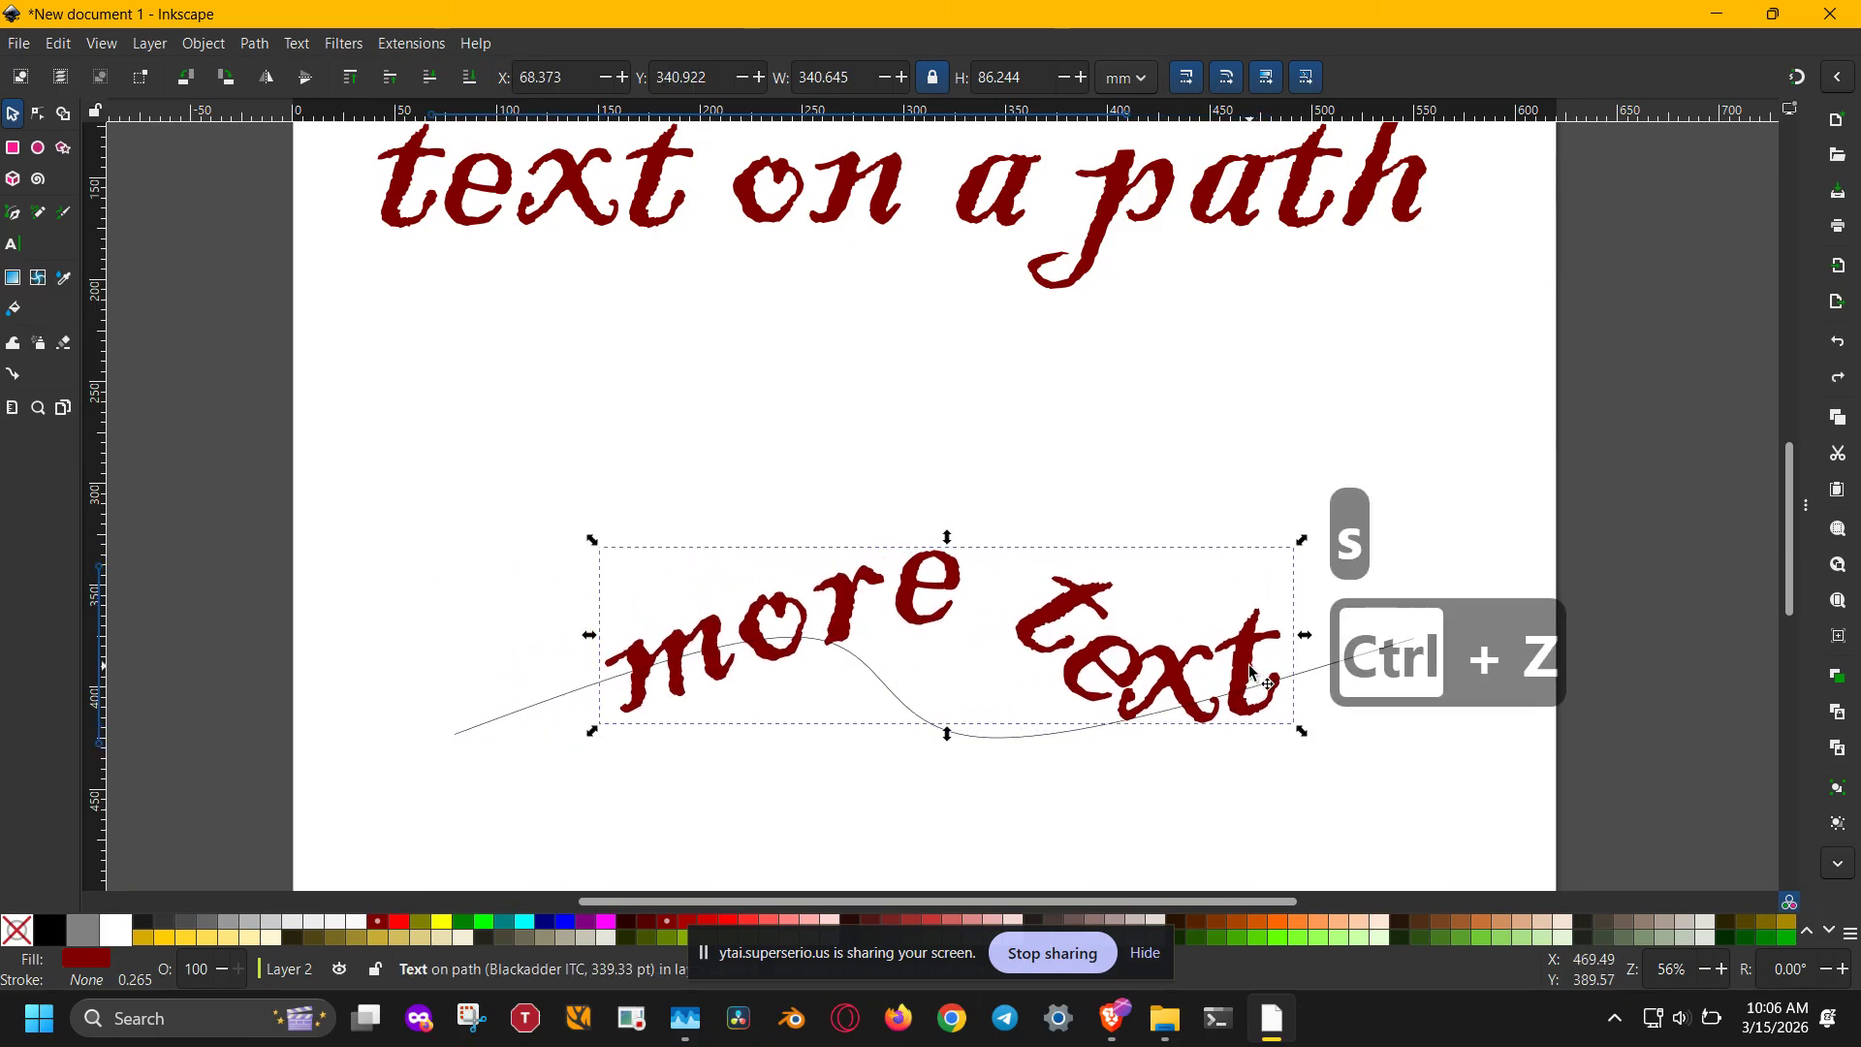
{"action": "left_click", "coordinate": [1186, 668]}
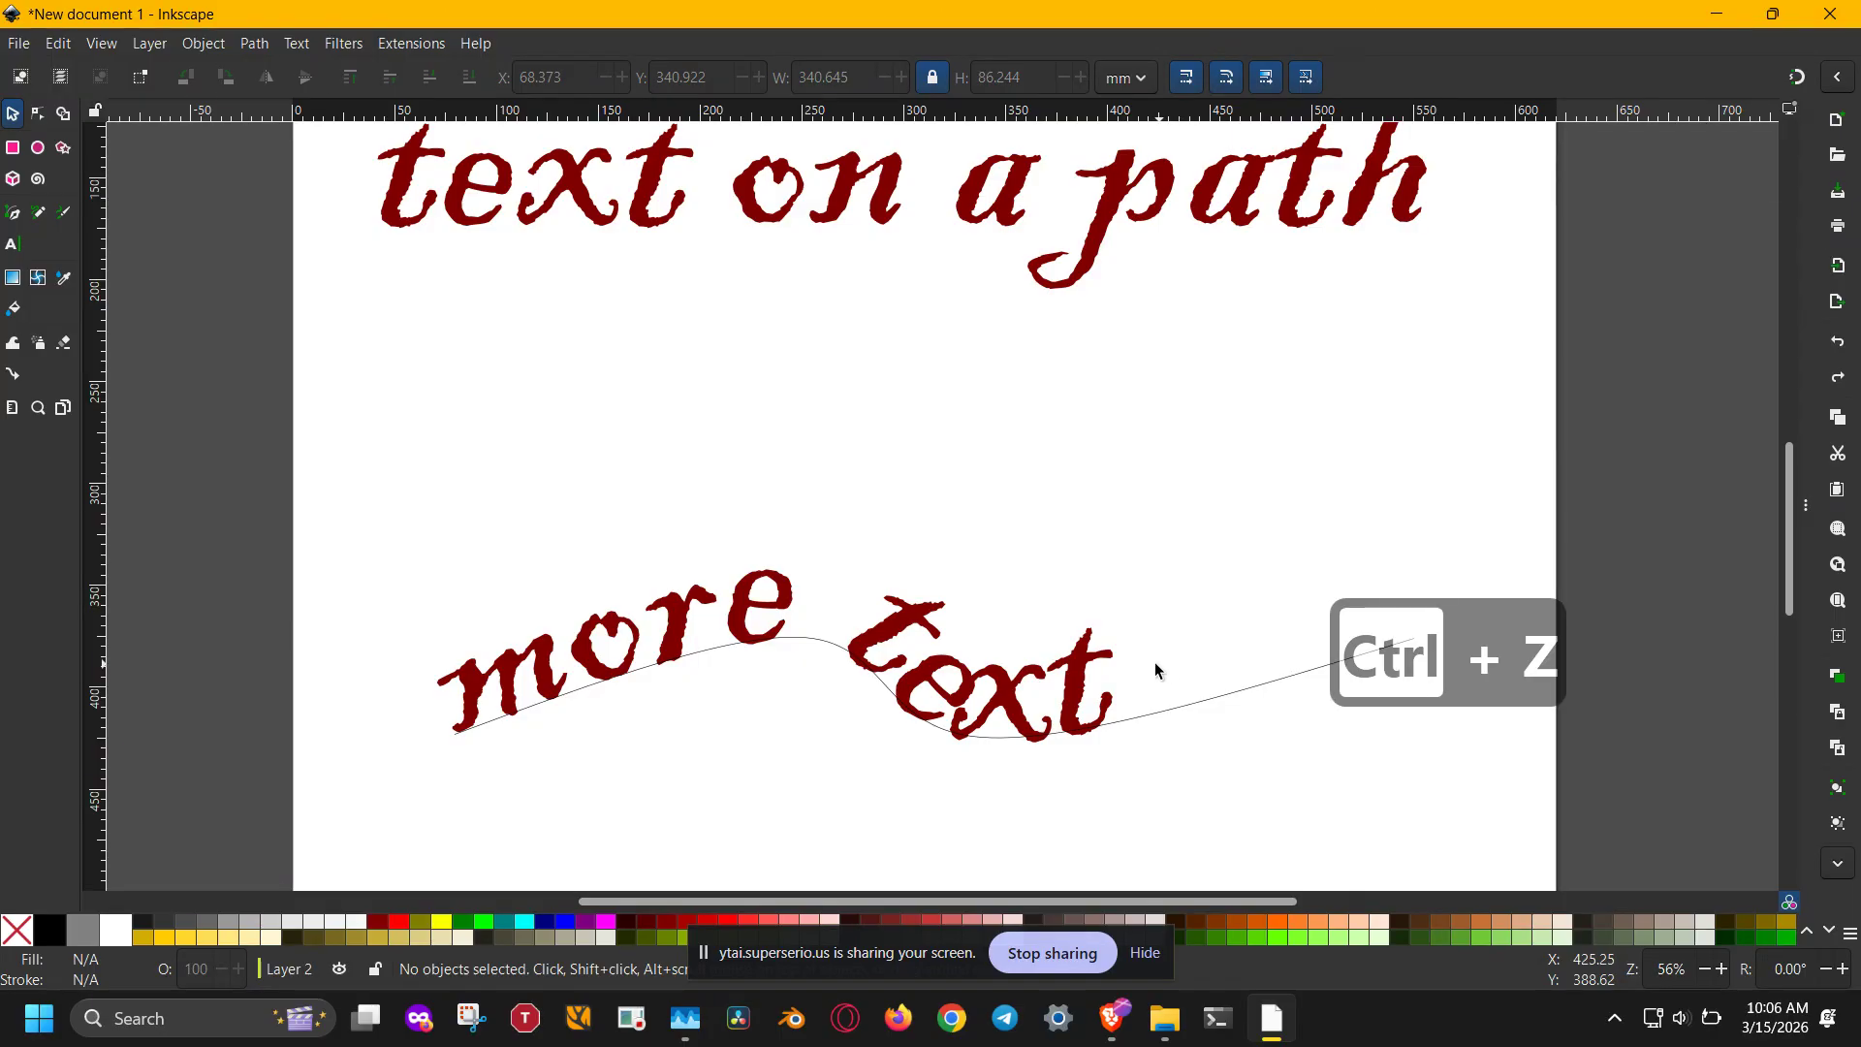
Step: Undo placing "more text" on the wavy curve and center-align the text object
{"action": "left_click", "coordinate": [896, 635]}
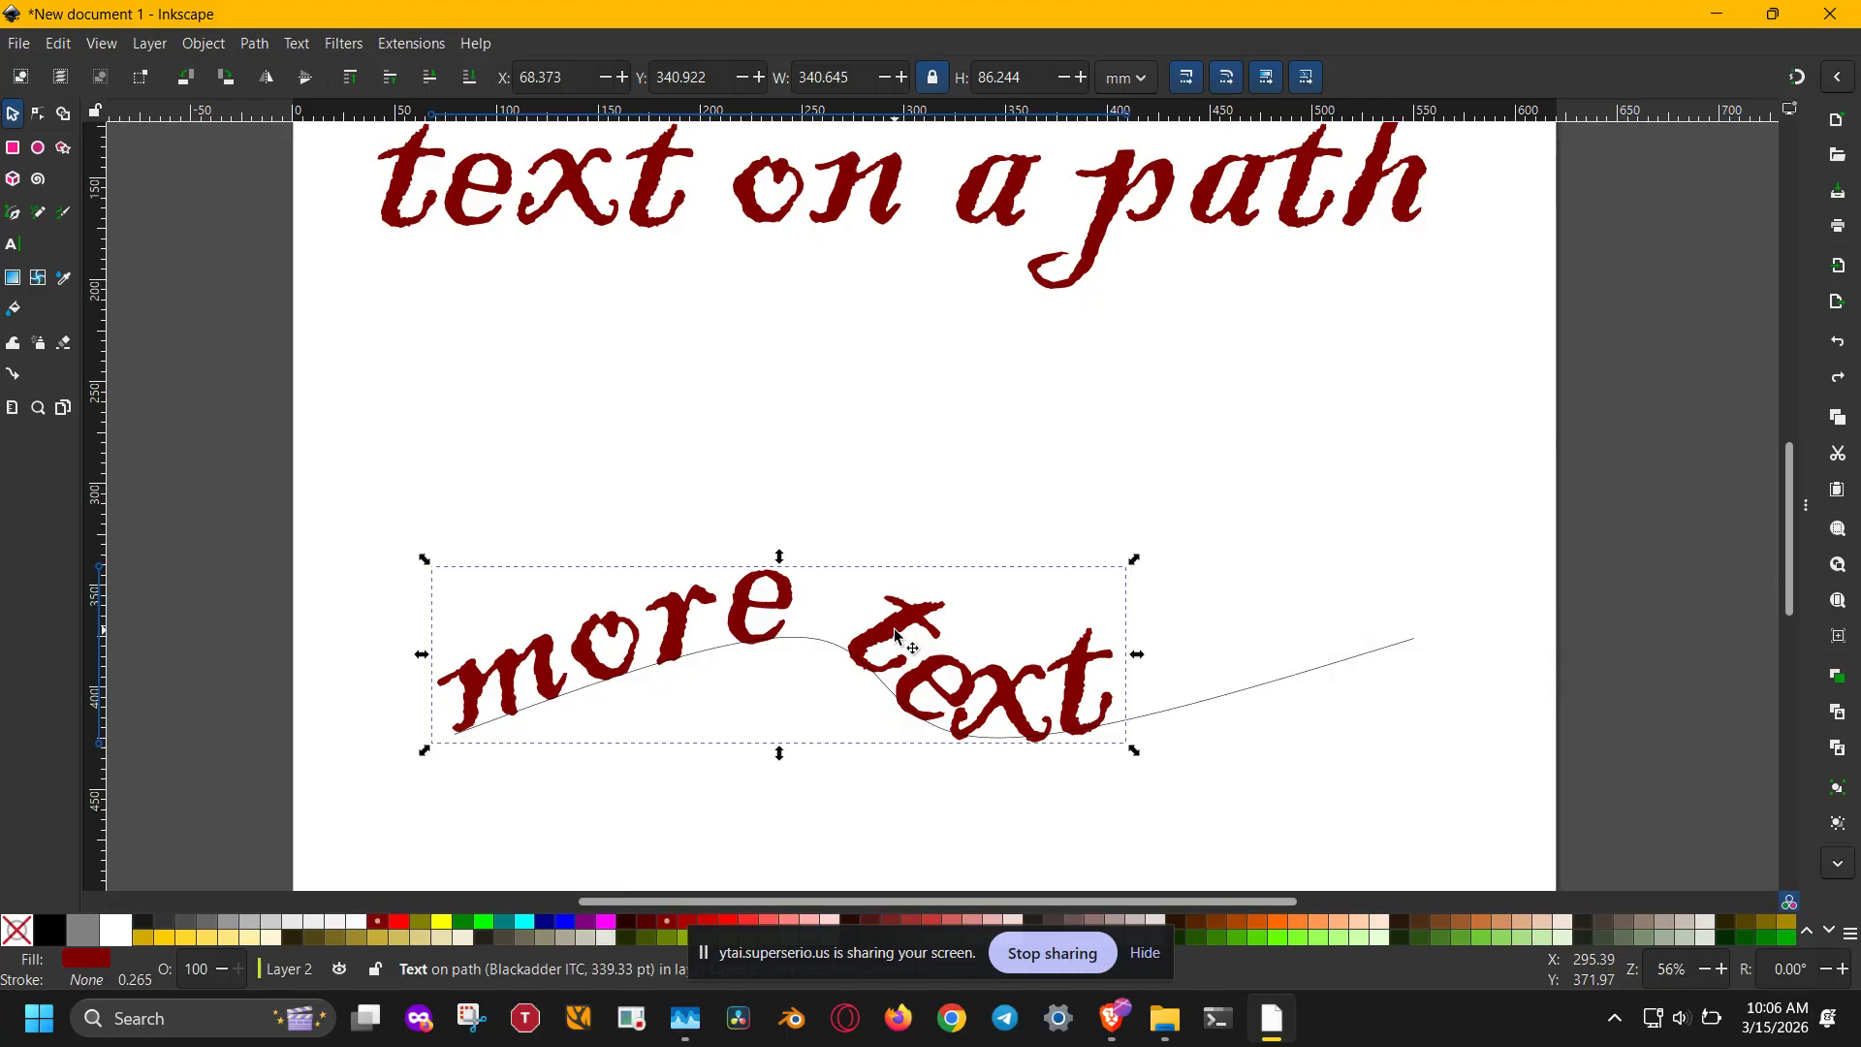
{"action": "key", "text": "ctrl+z"}
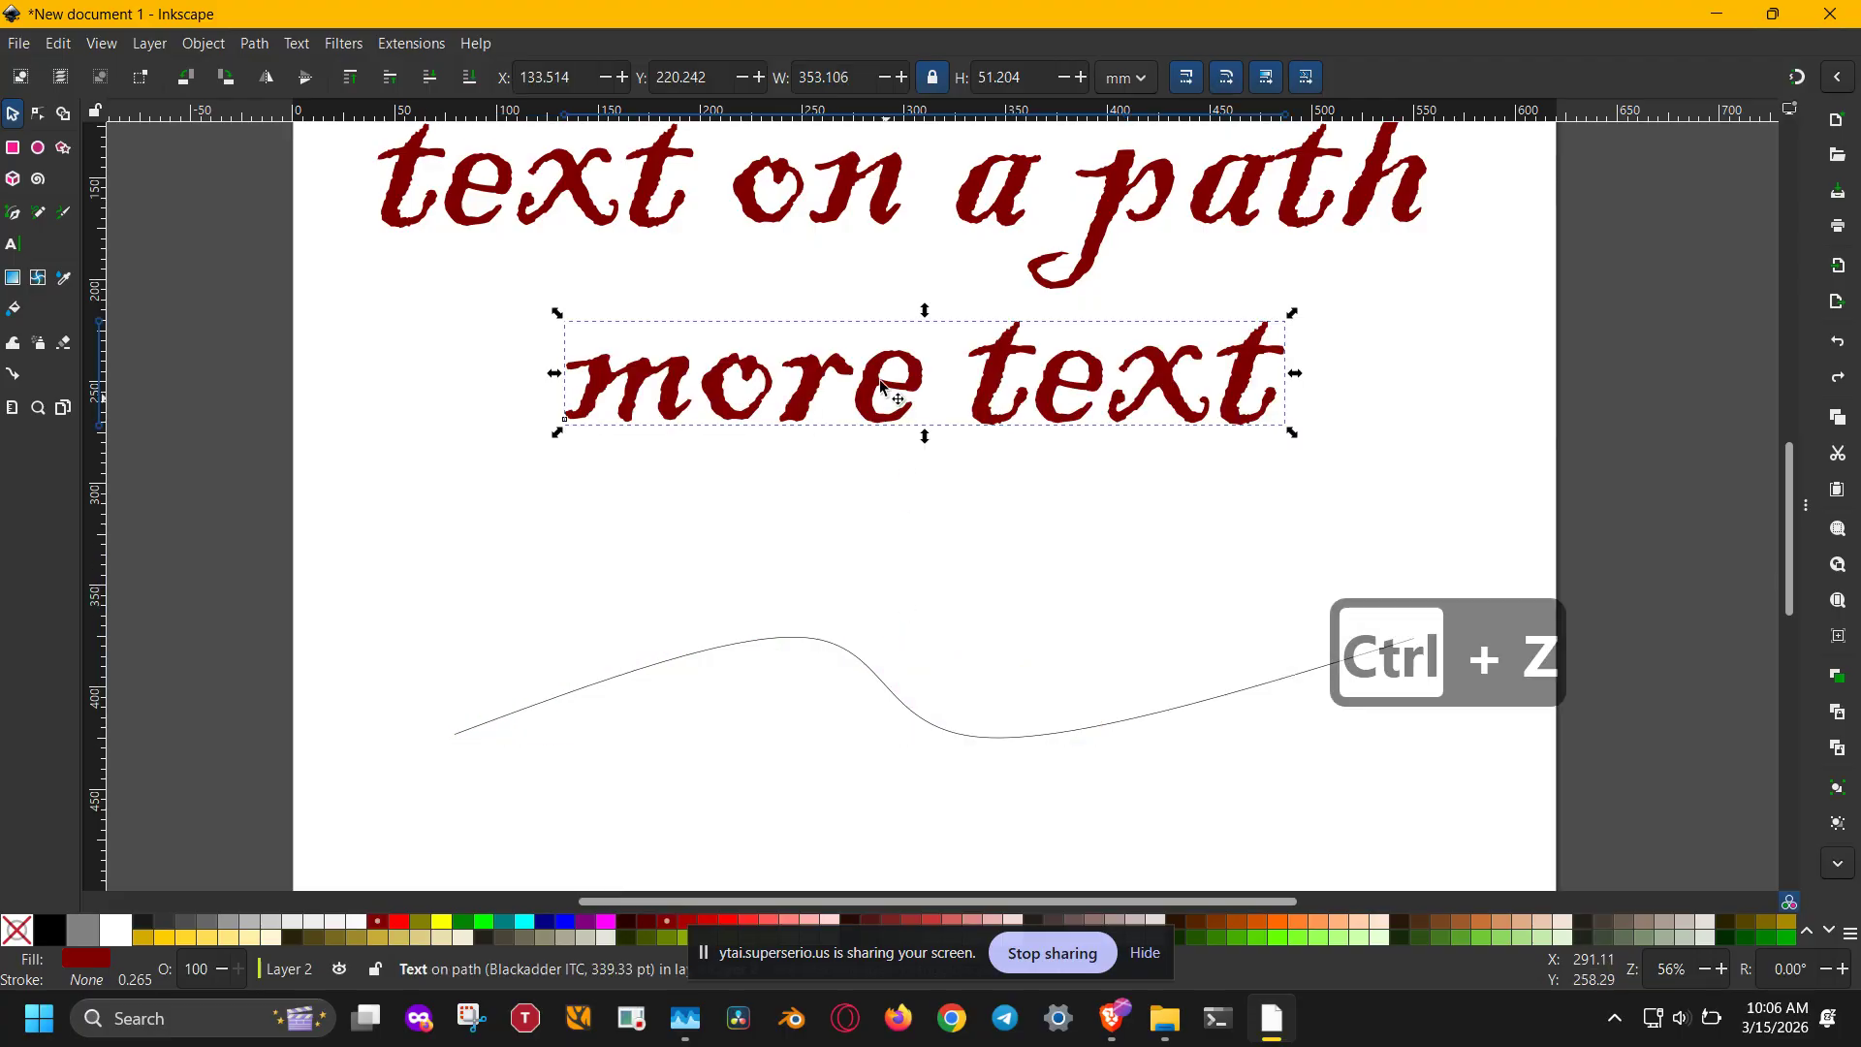
{"action": "double_click", "coordinate": [963, 421]}
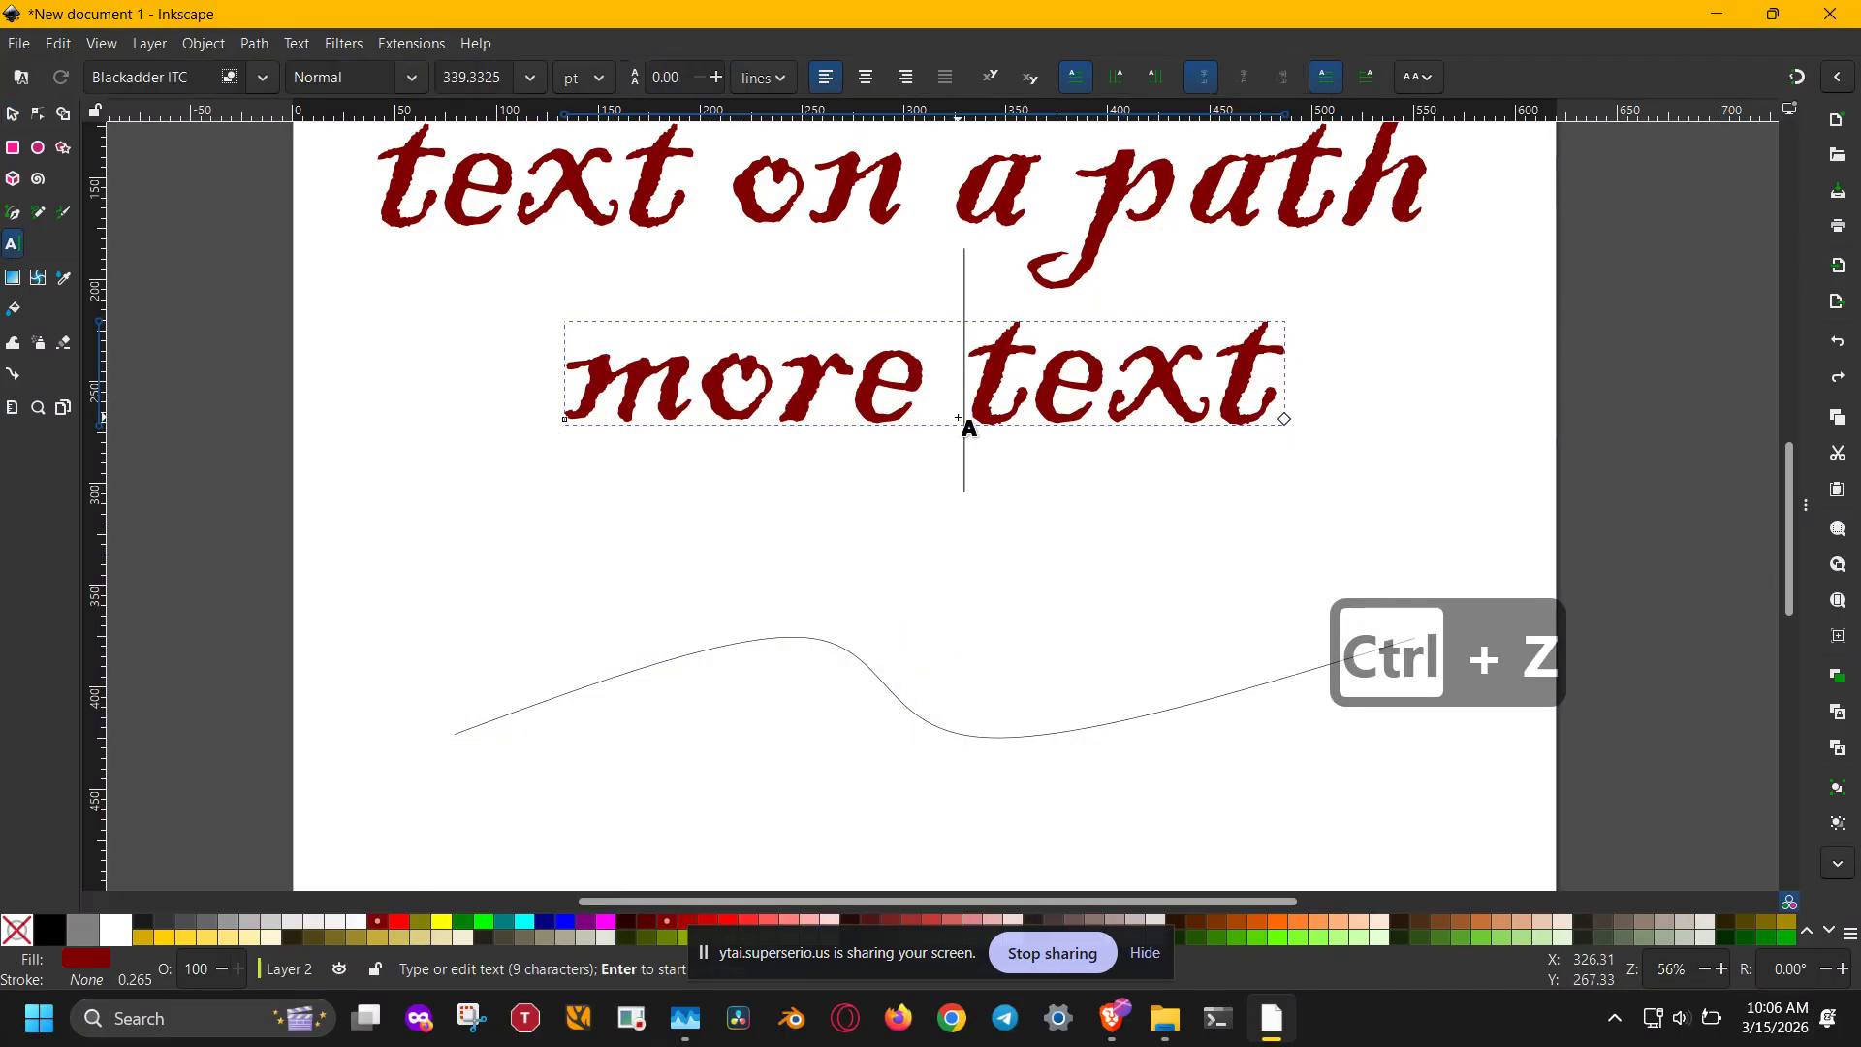
{"action": "left_click", "coordinate": [865, 76]}
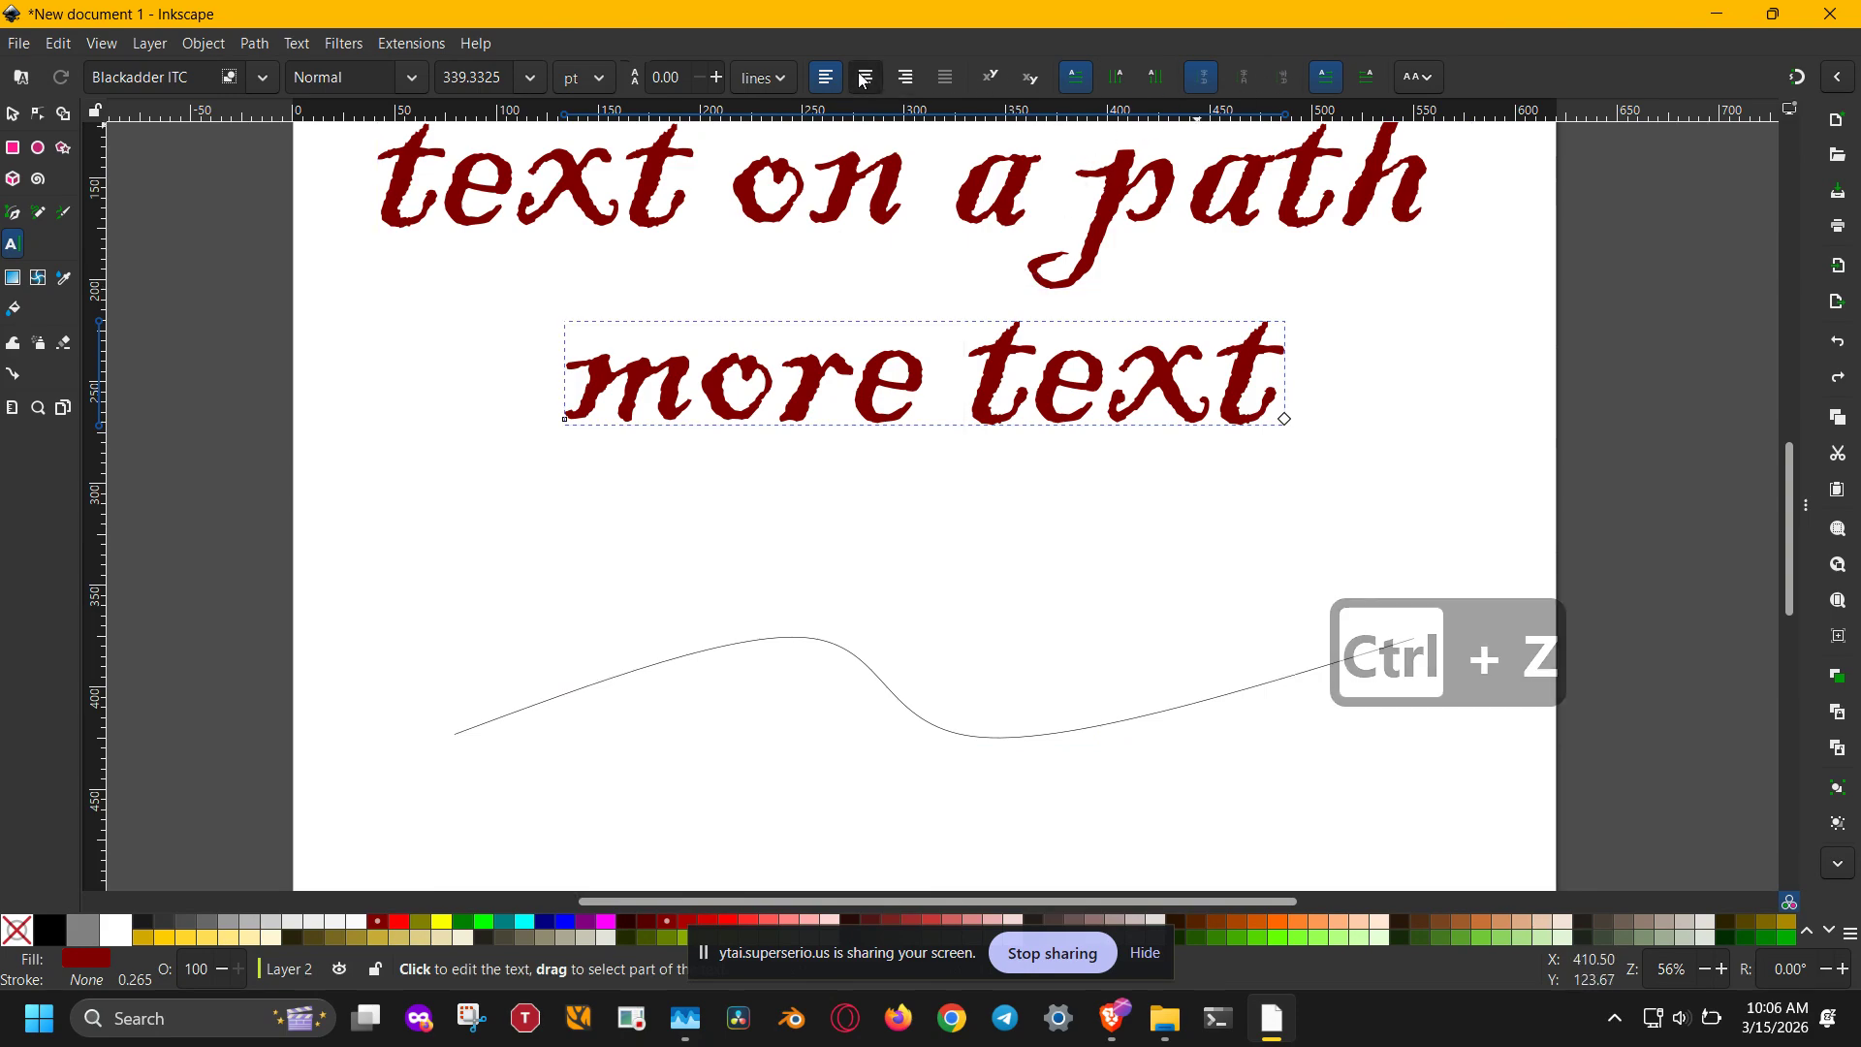
{"action": "key", "text": "Escape"}
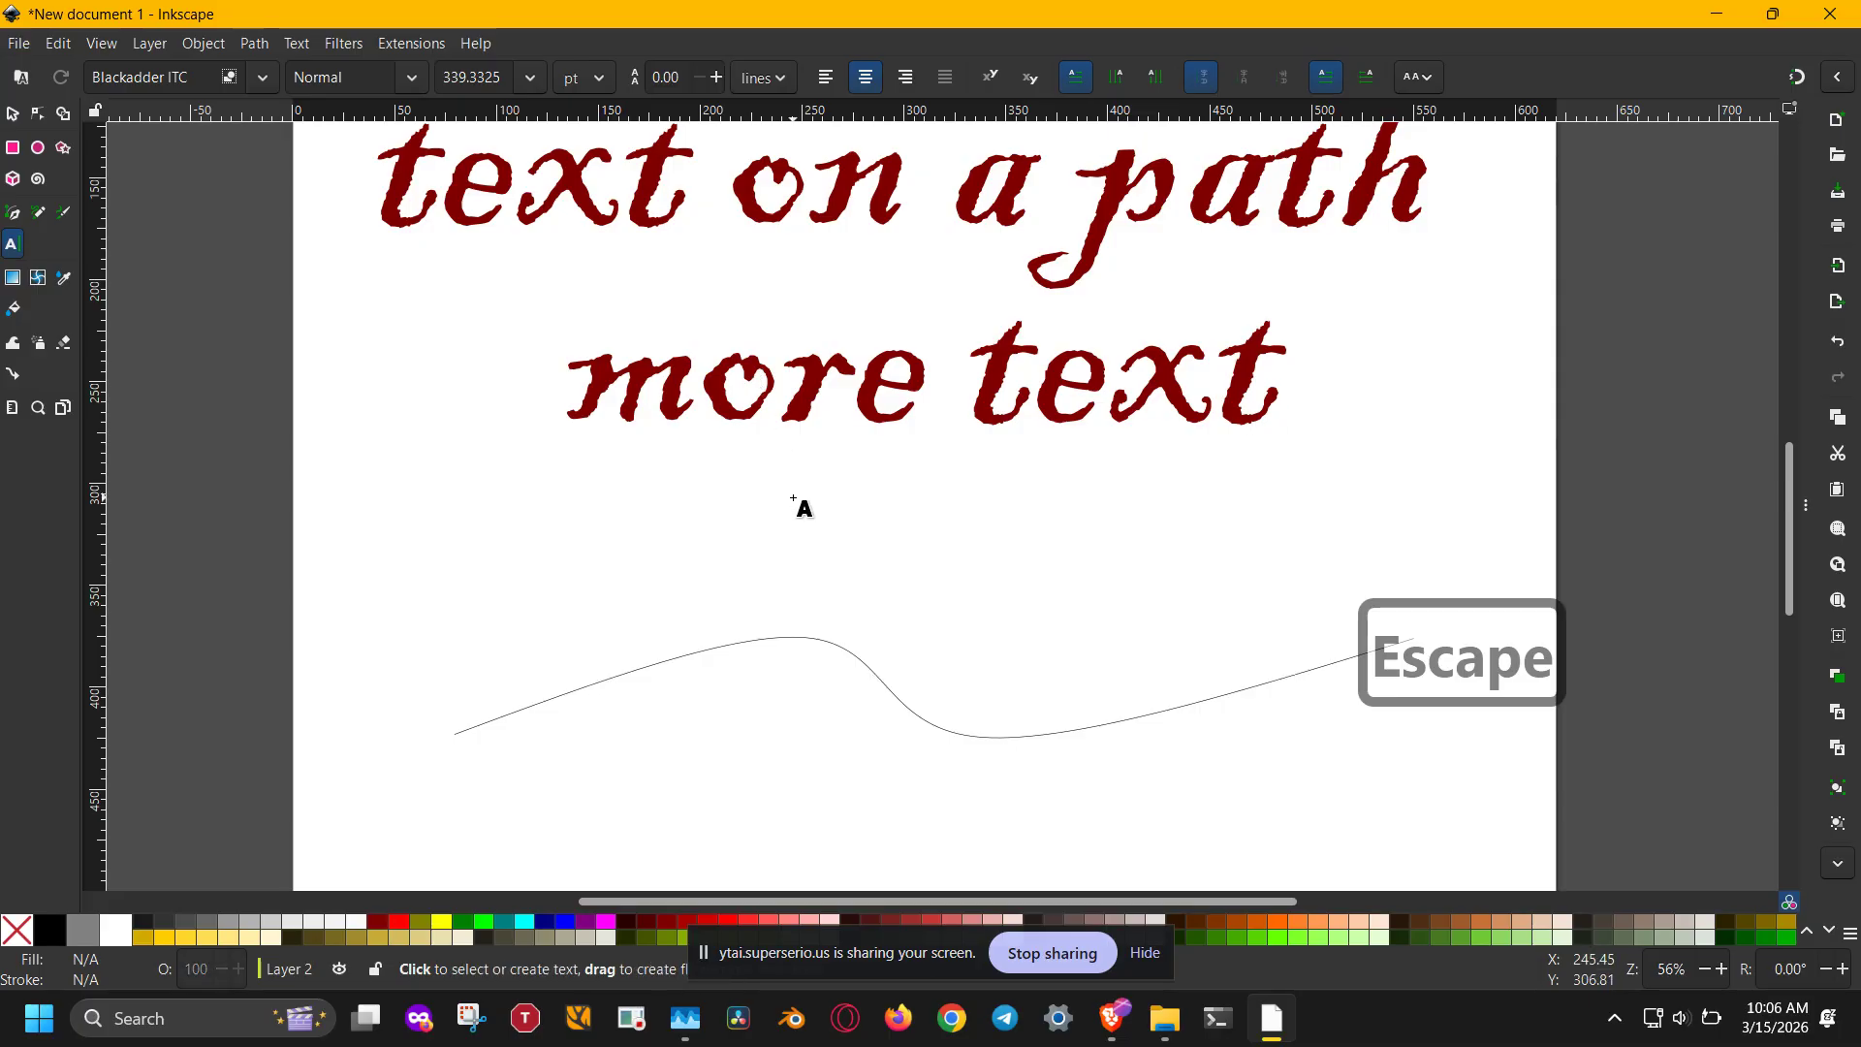
Step: Put the centered "more text" object on the wavy curve using Put on Path
{"action": "key", "text": "s"}
{"action": "left_click_drag", "start_coordinate": [323, 253], "coordinate": [1466, 802]}
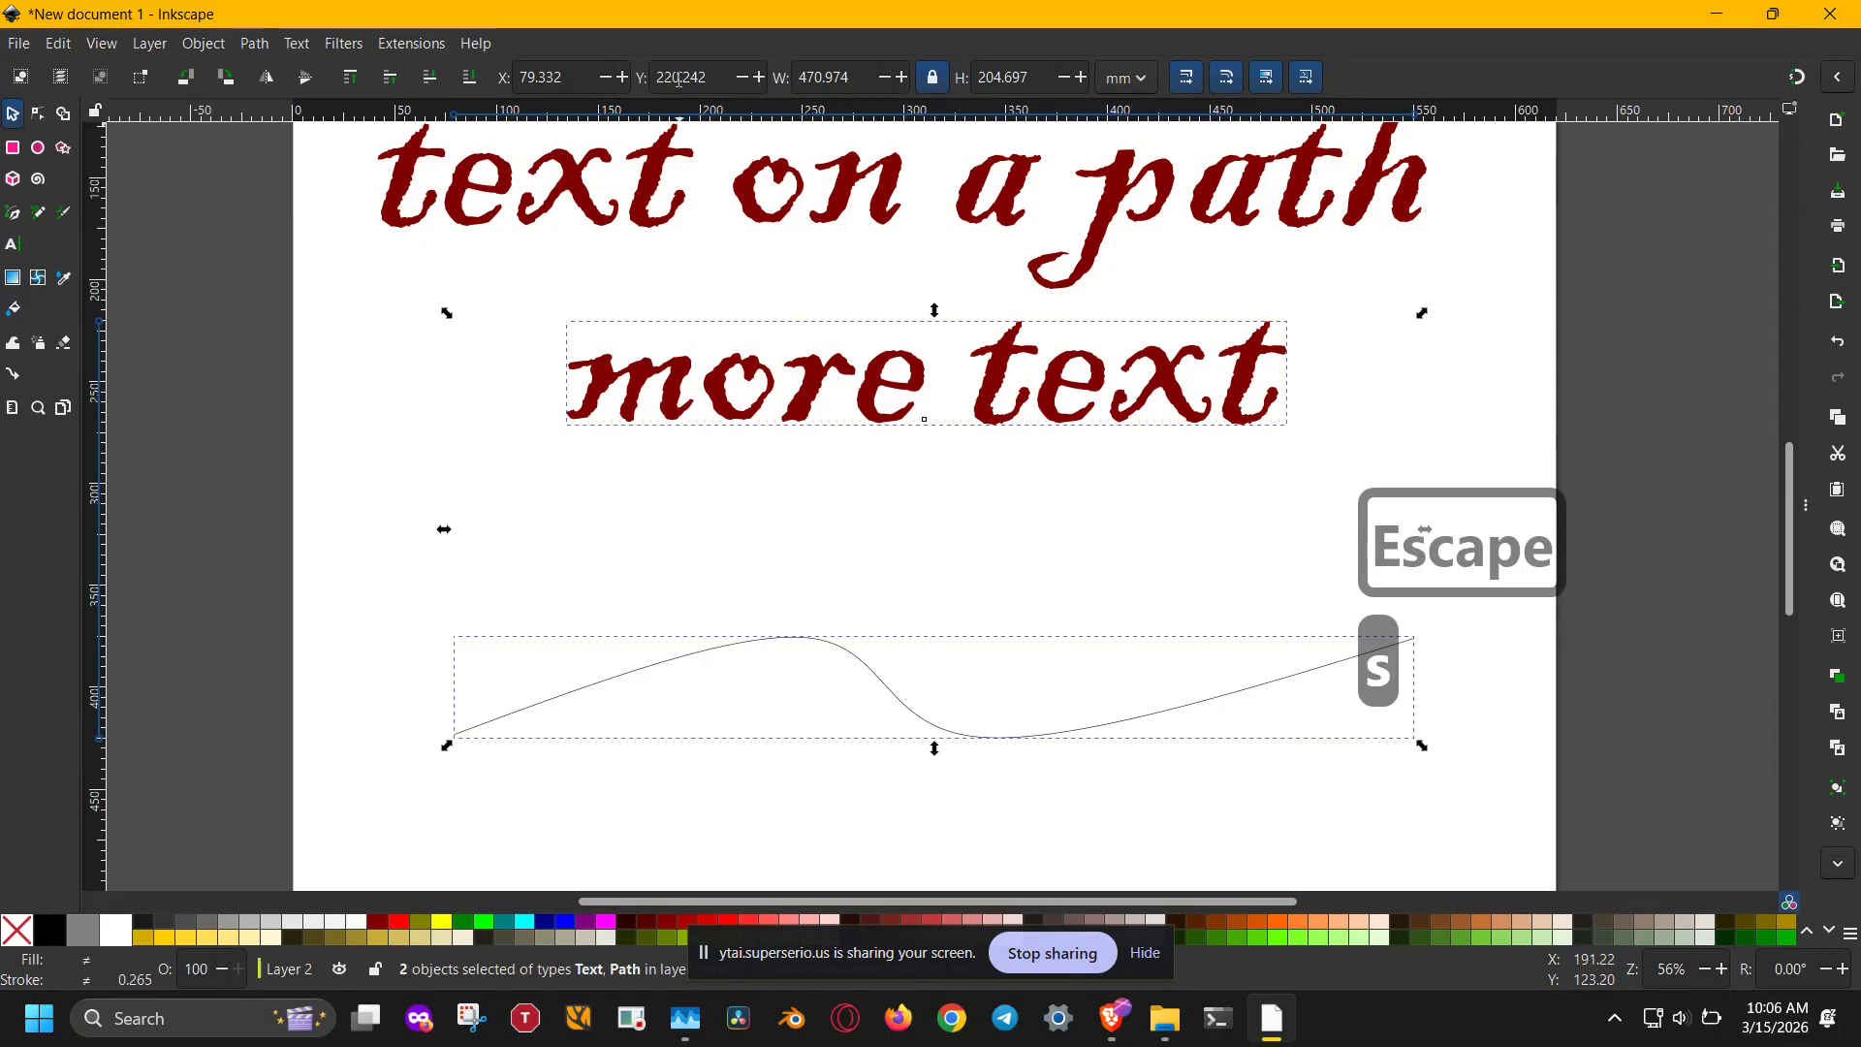
{"action": "left_click", "coordinate": [297, 44]}
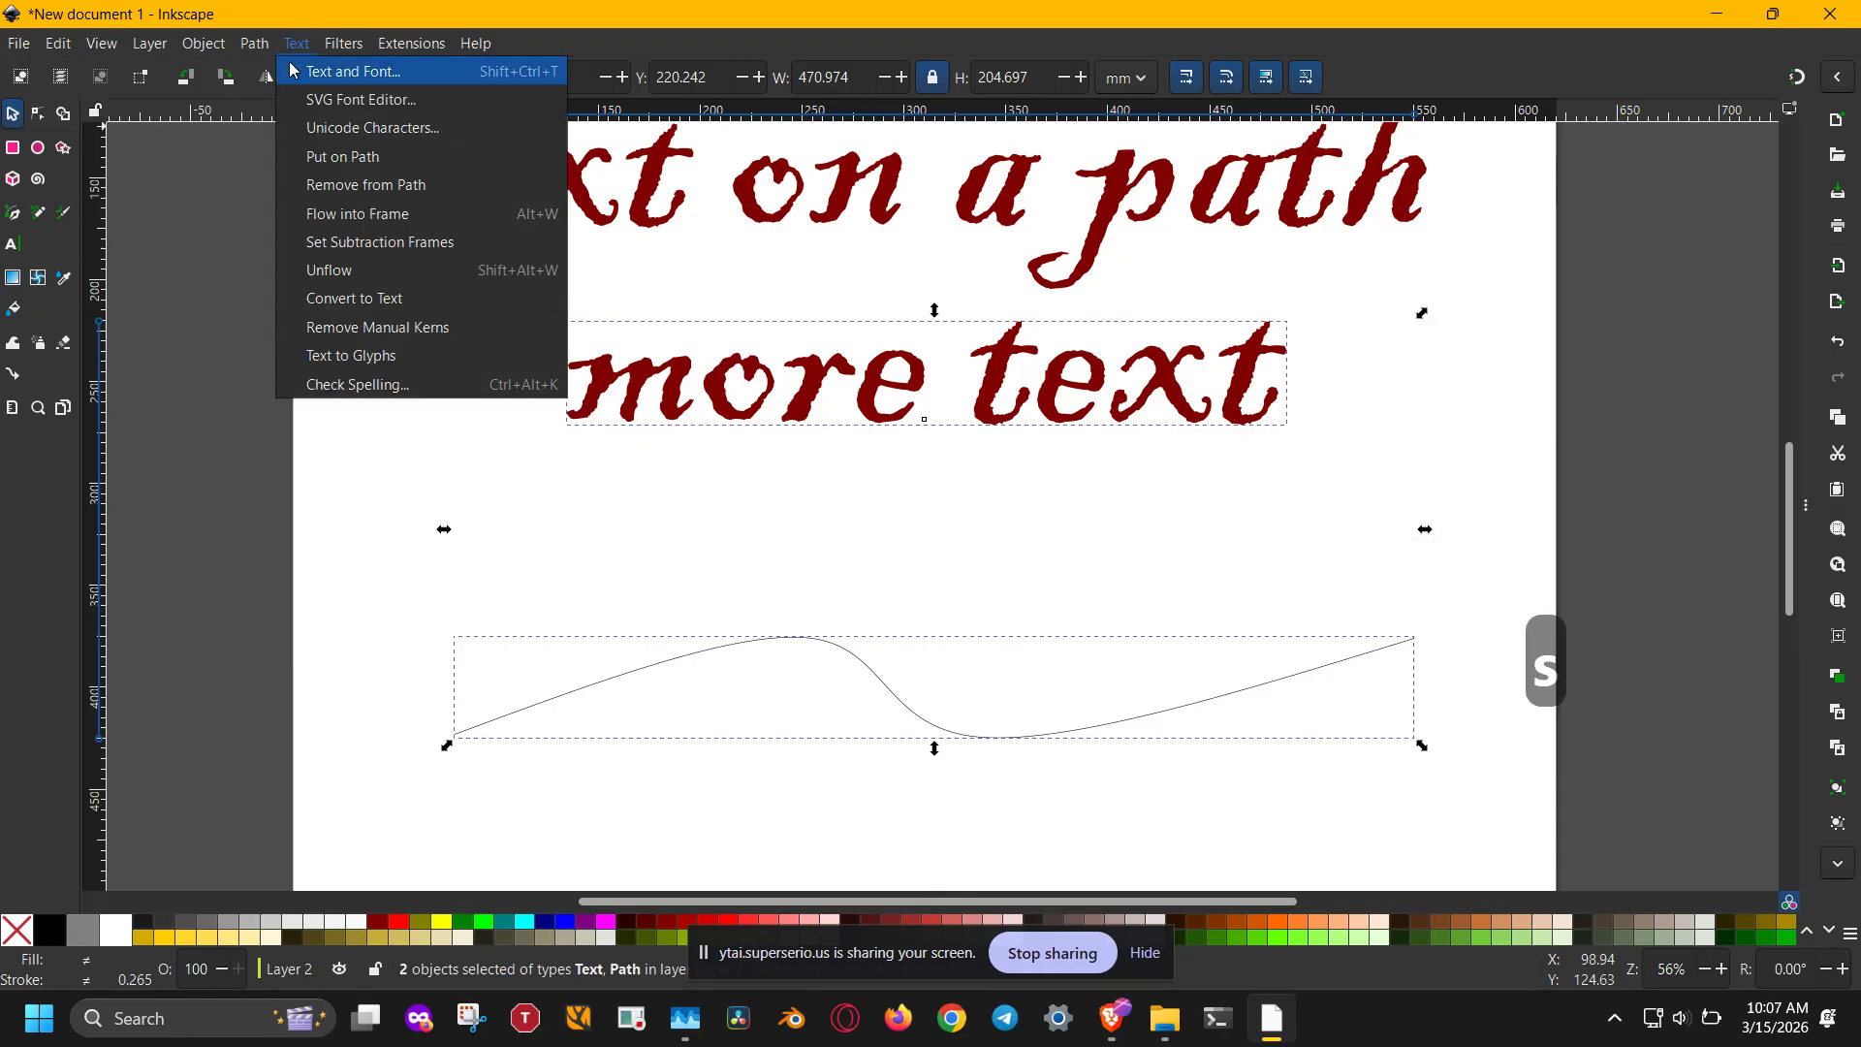
{"action": "left_click", "coordinate": [329, 156]}
{"action": "left_click", "coordinate": [888, 493]}
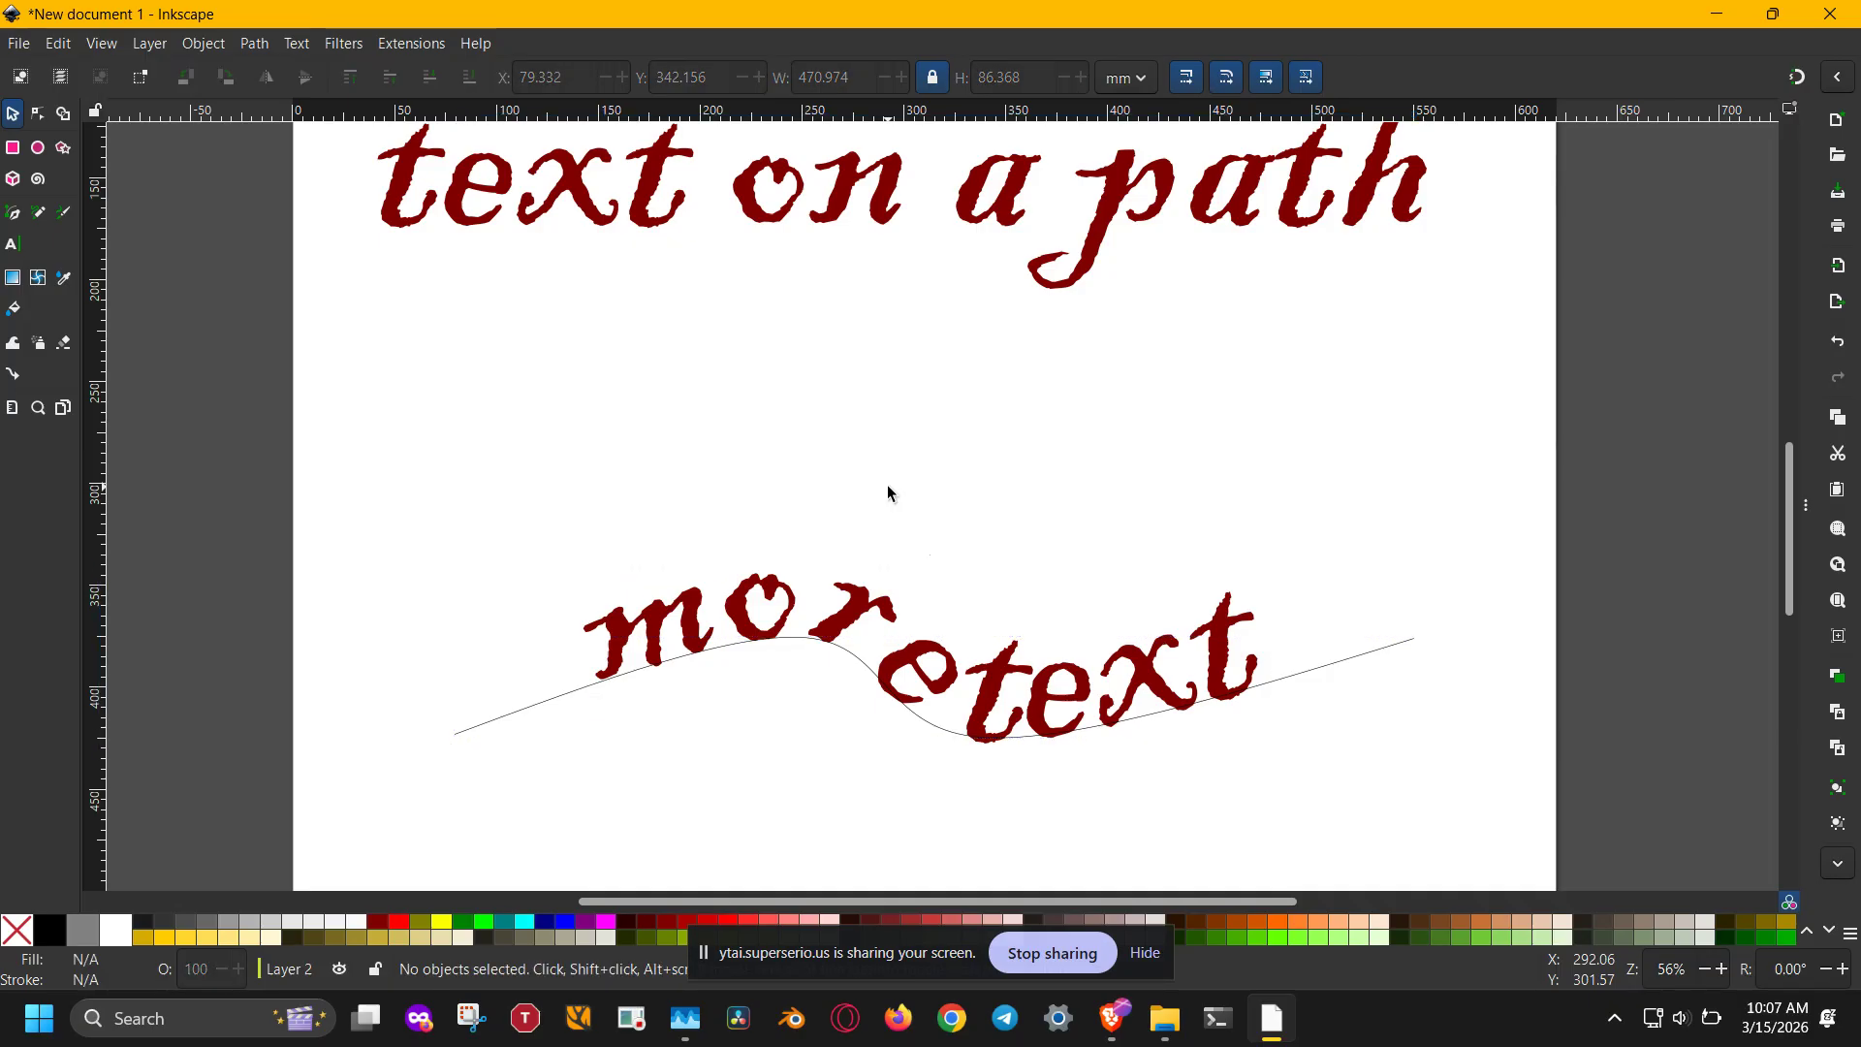
Step: Try flipping the wavy curve vertically under its text and flip it back
{"action": "left_click", "coordinate": [892, 612]}
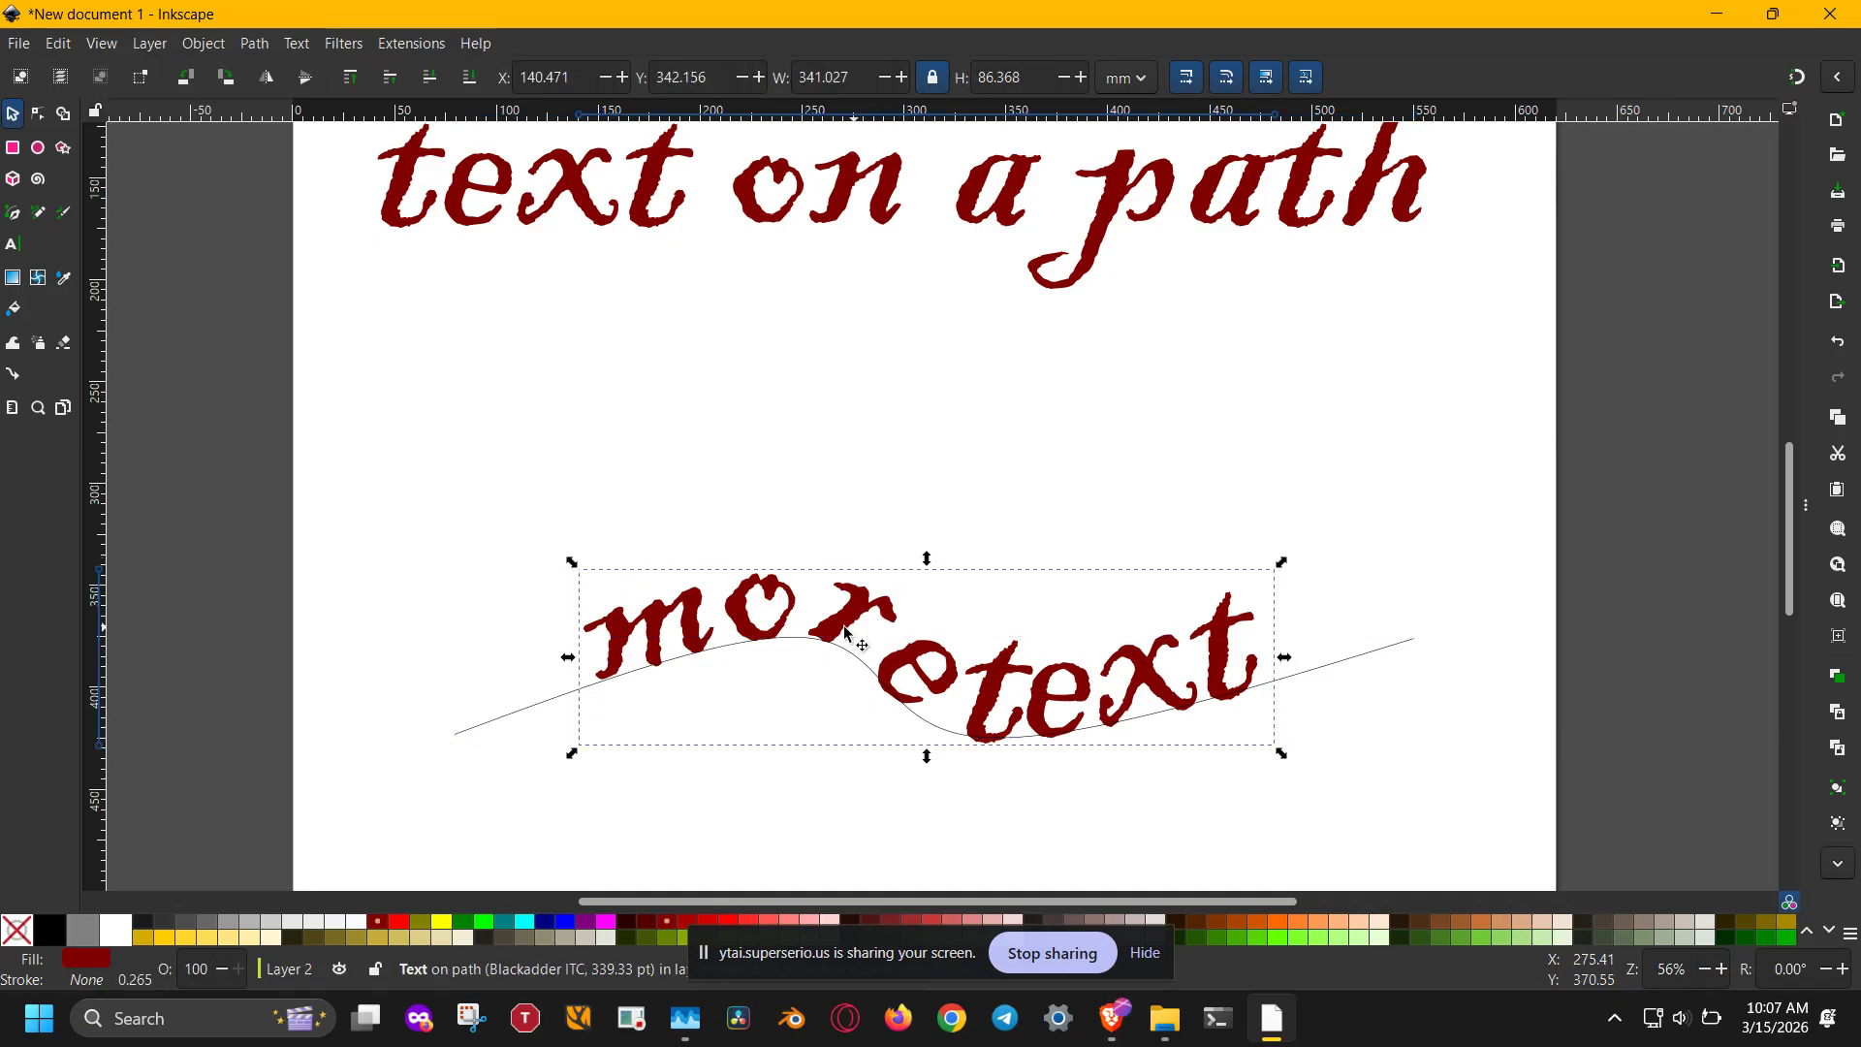
{"action": "left_click", "coordinate": [540, 712]}
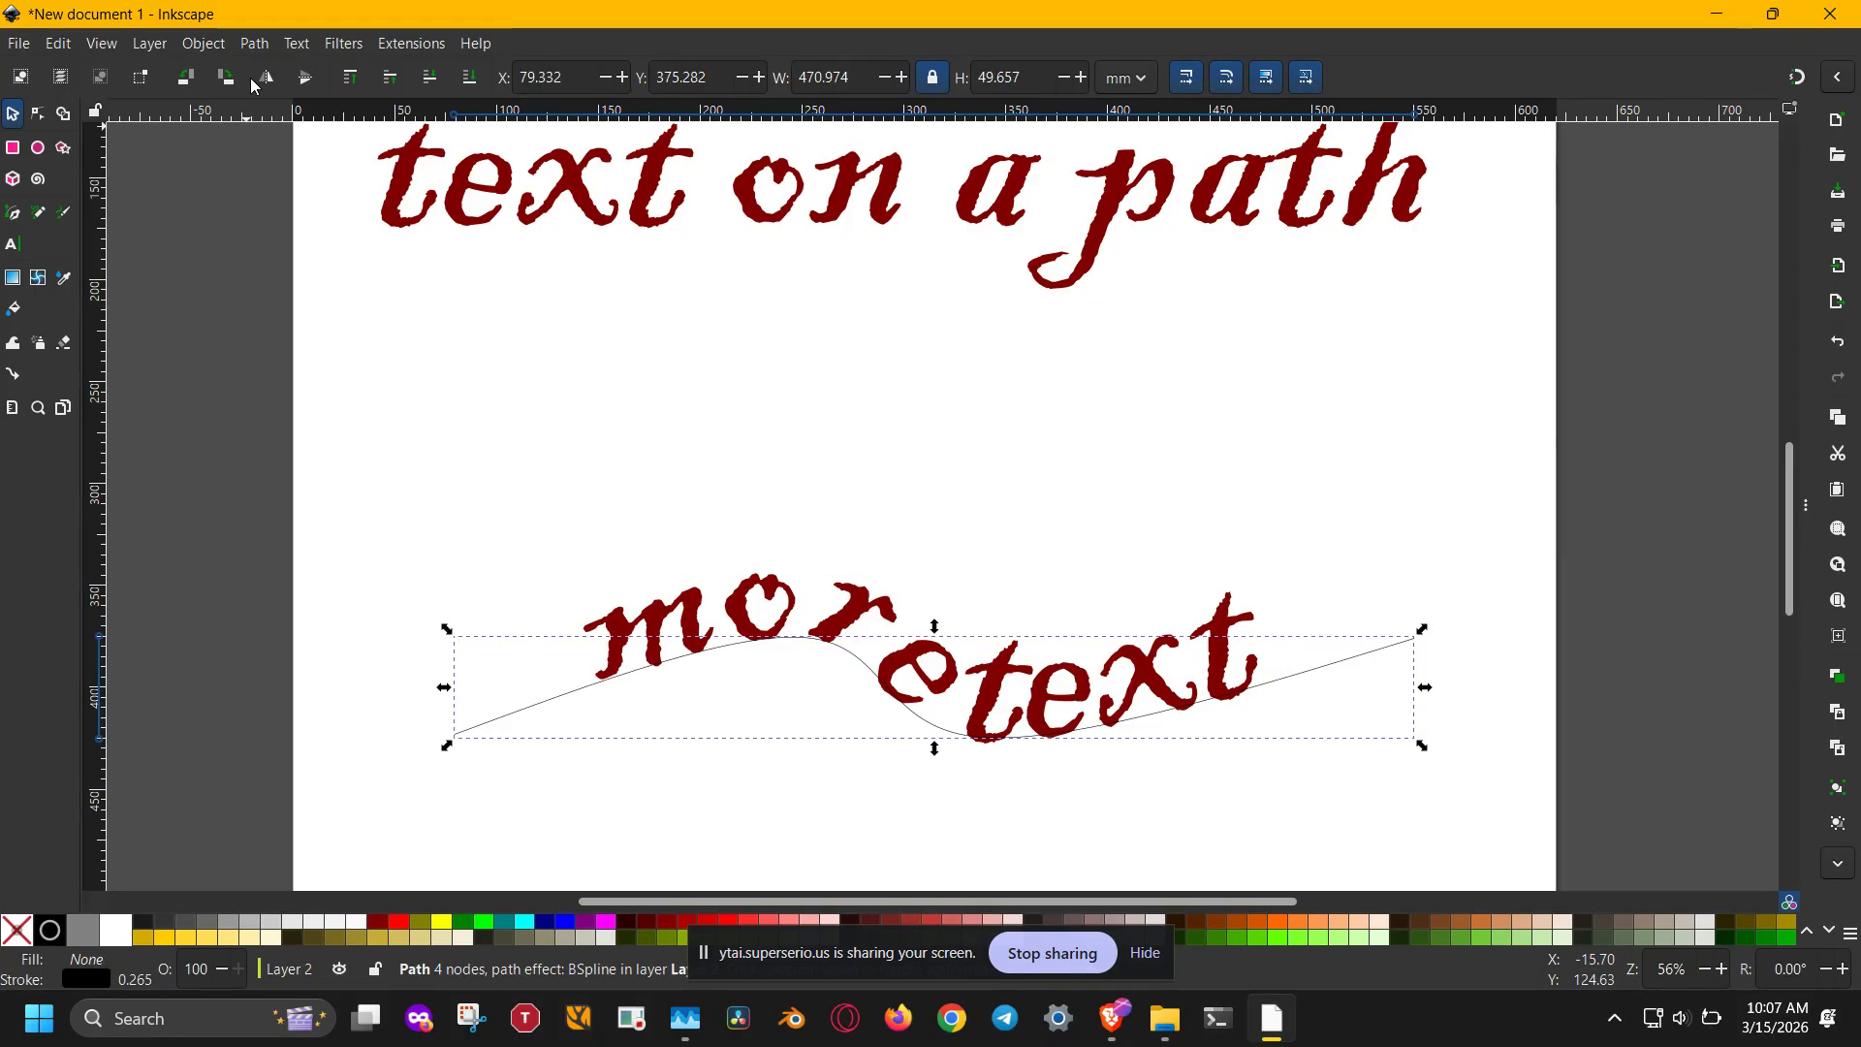
{"action": "left_click", "coordinate": [305, 89]}
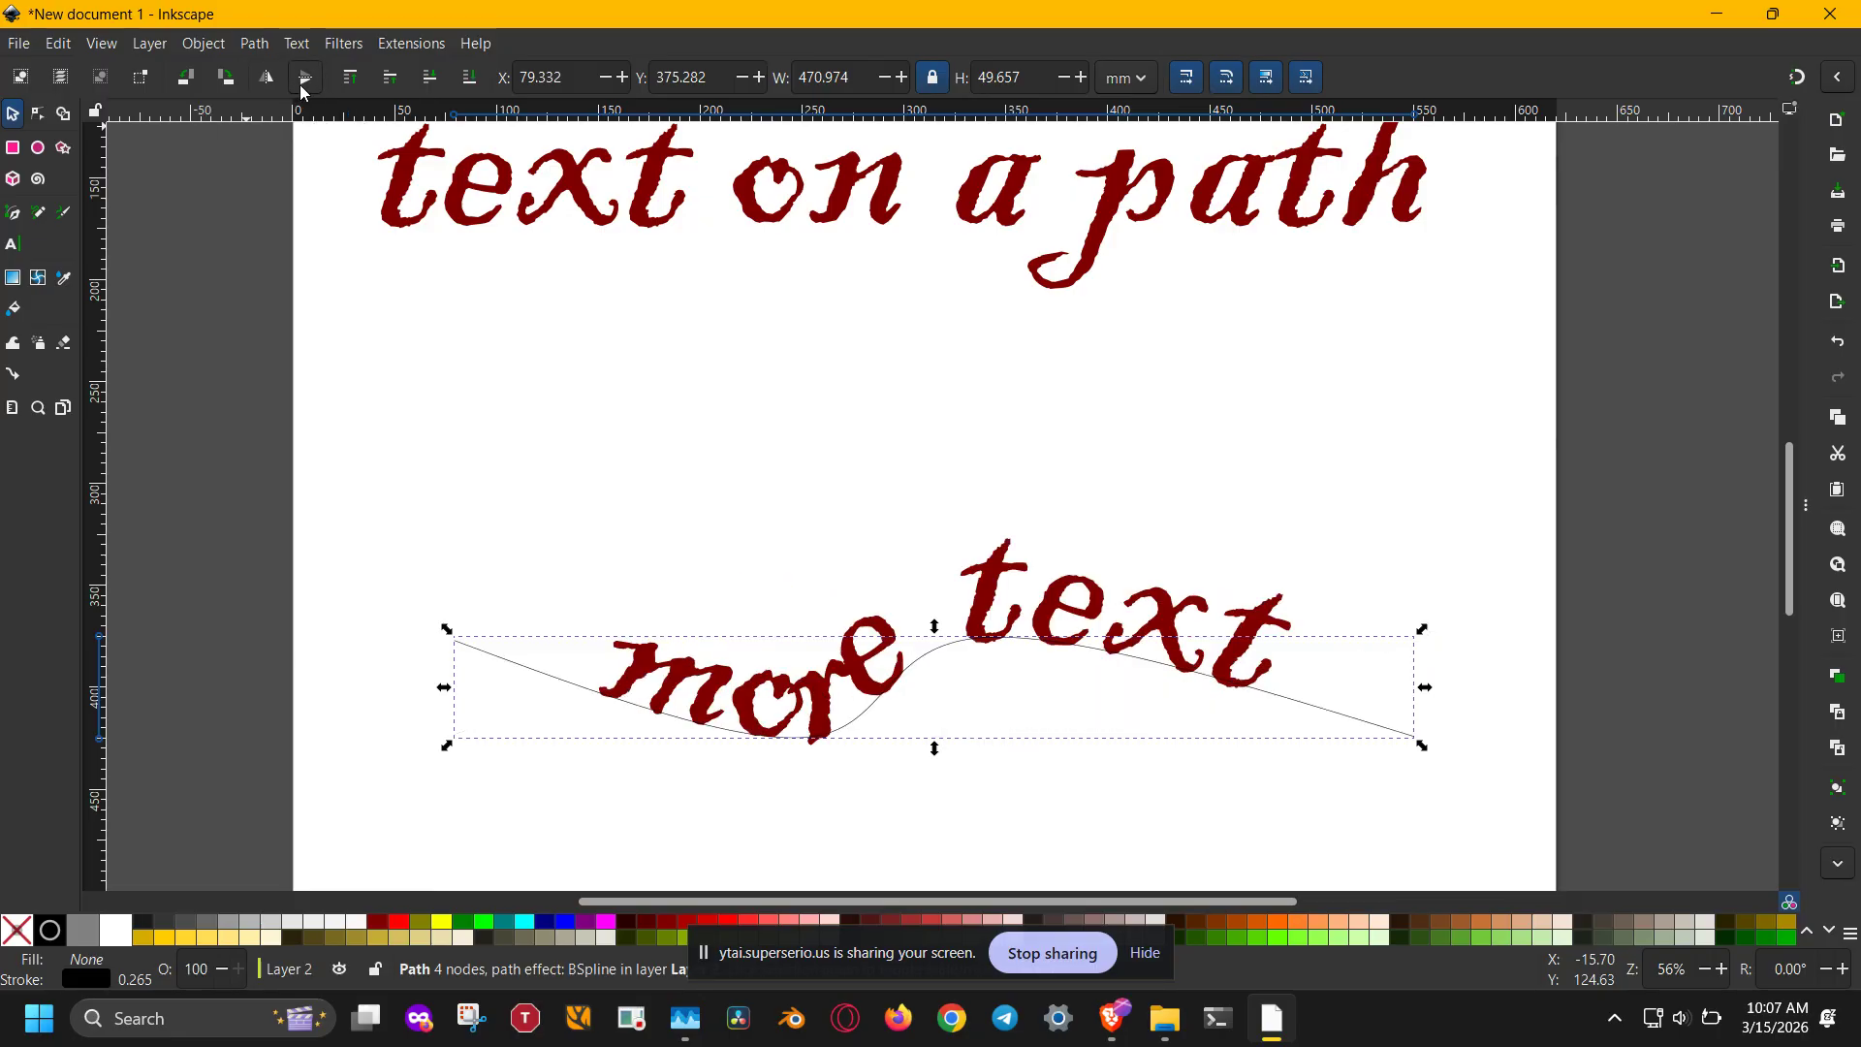
{"action": "left_click", "coordinate": [304, 89]}
{"action": "left_click", "coordinate": [304, 89]}
{"action": "left_click", "coordinate": [304, 89]}
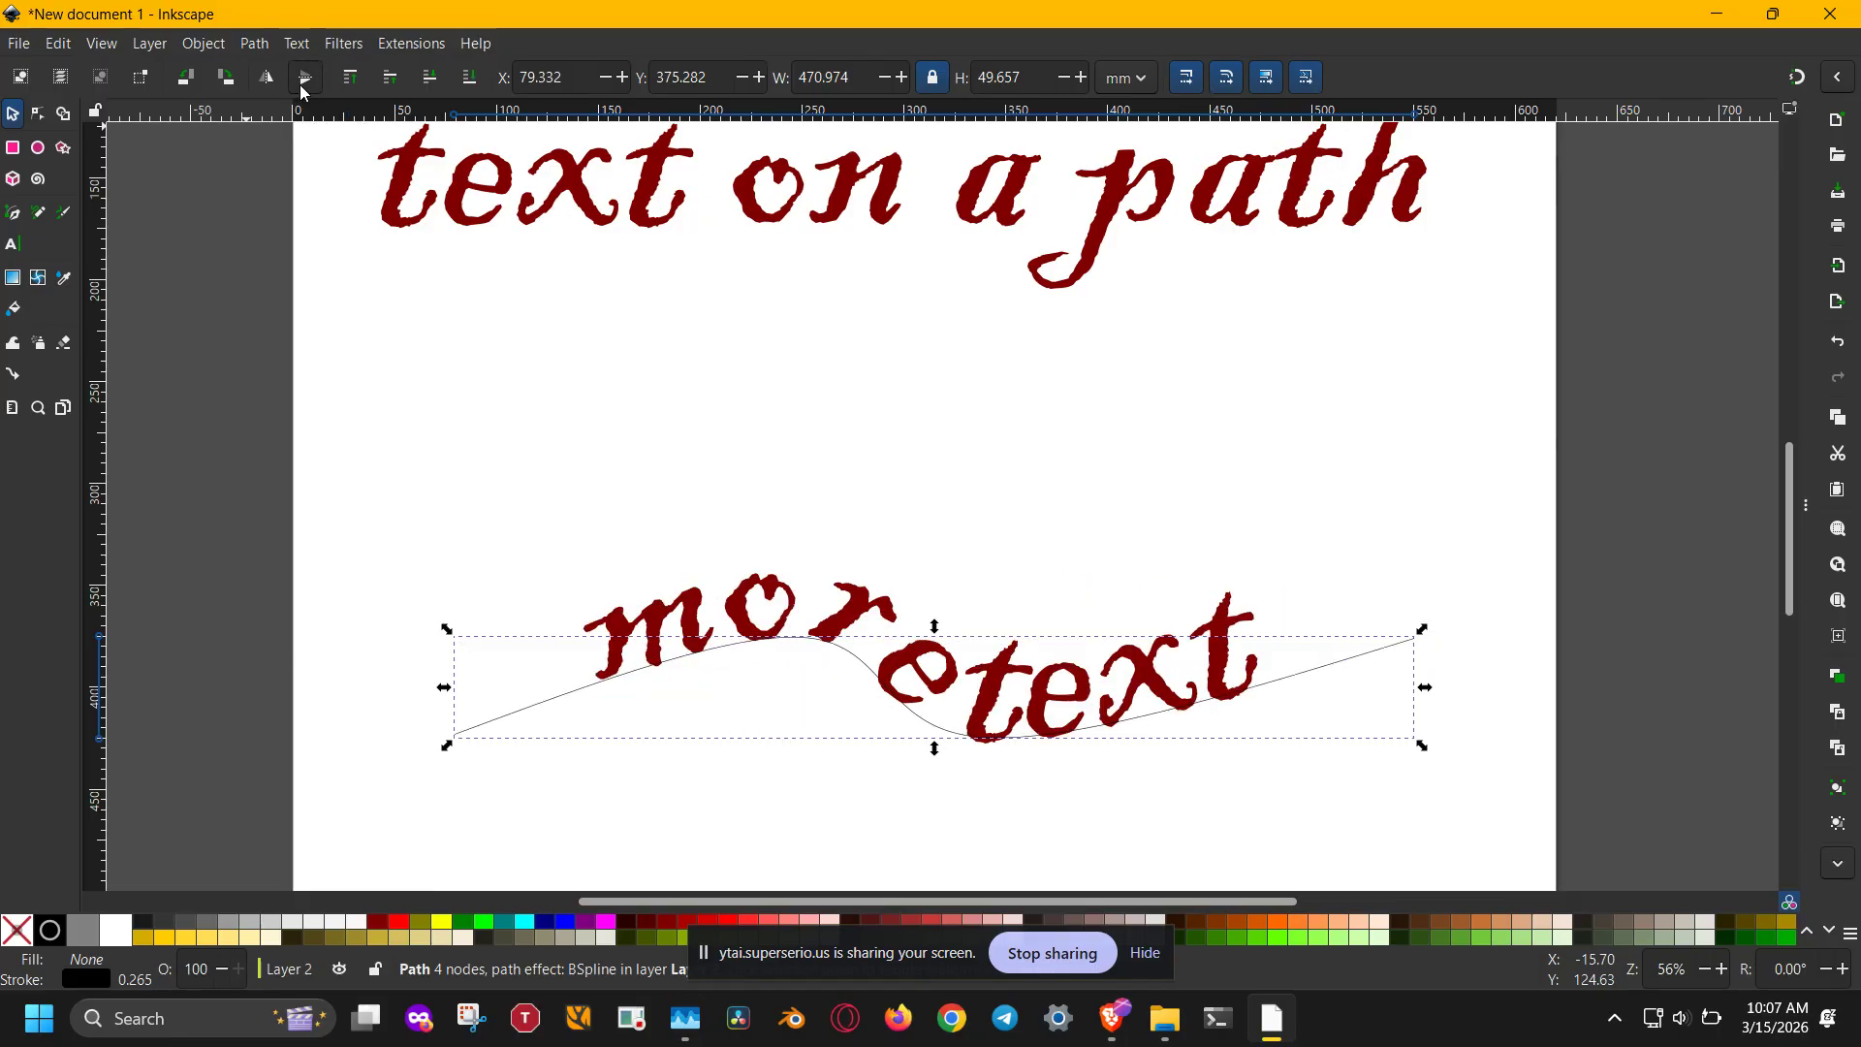
Step: Reverse the direction of the wavy curve and flip it both horizontally and vertically
{"action": "left_click", "coordinate": [298, 43]}
{"action": "mouse_move", "coordinate": [255, 44]}
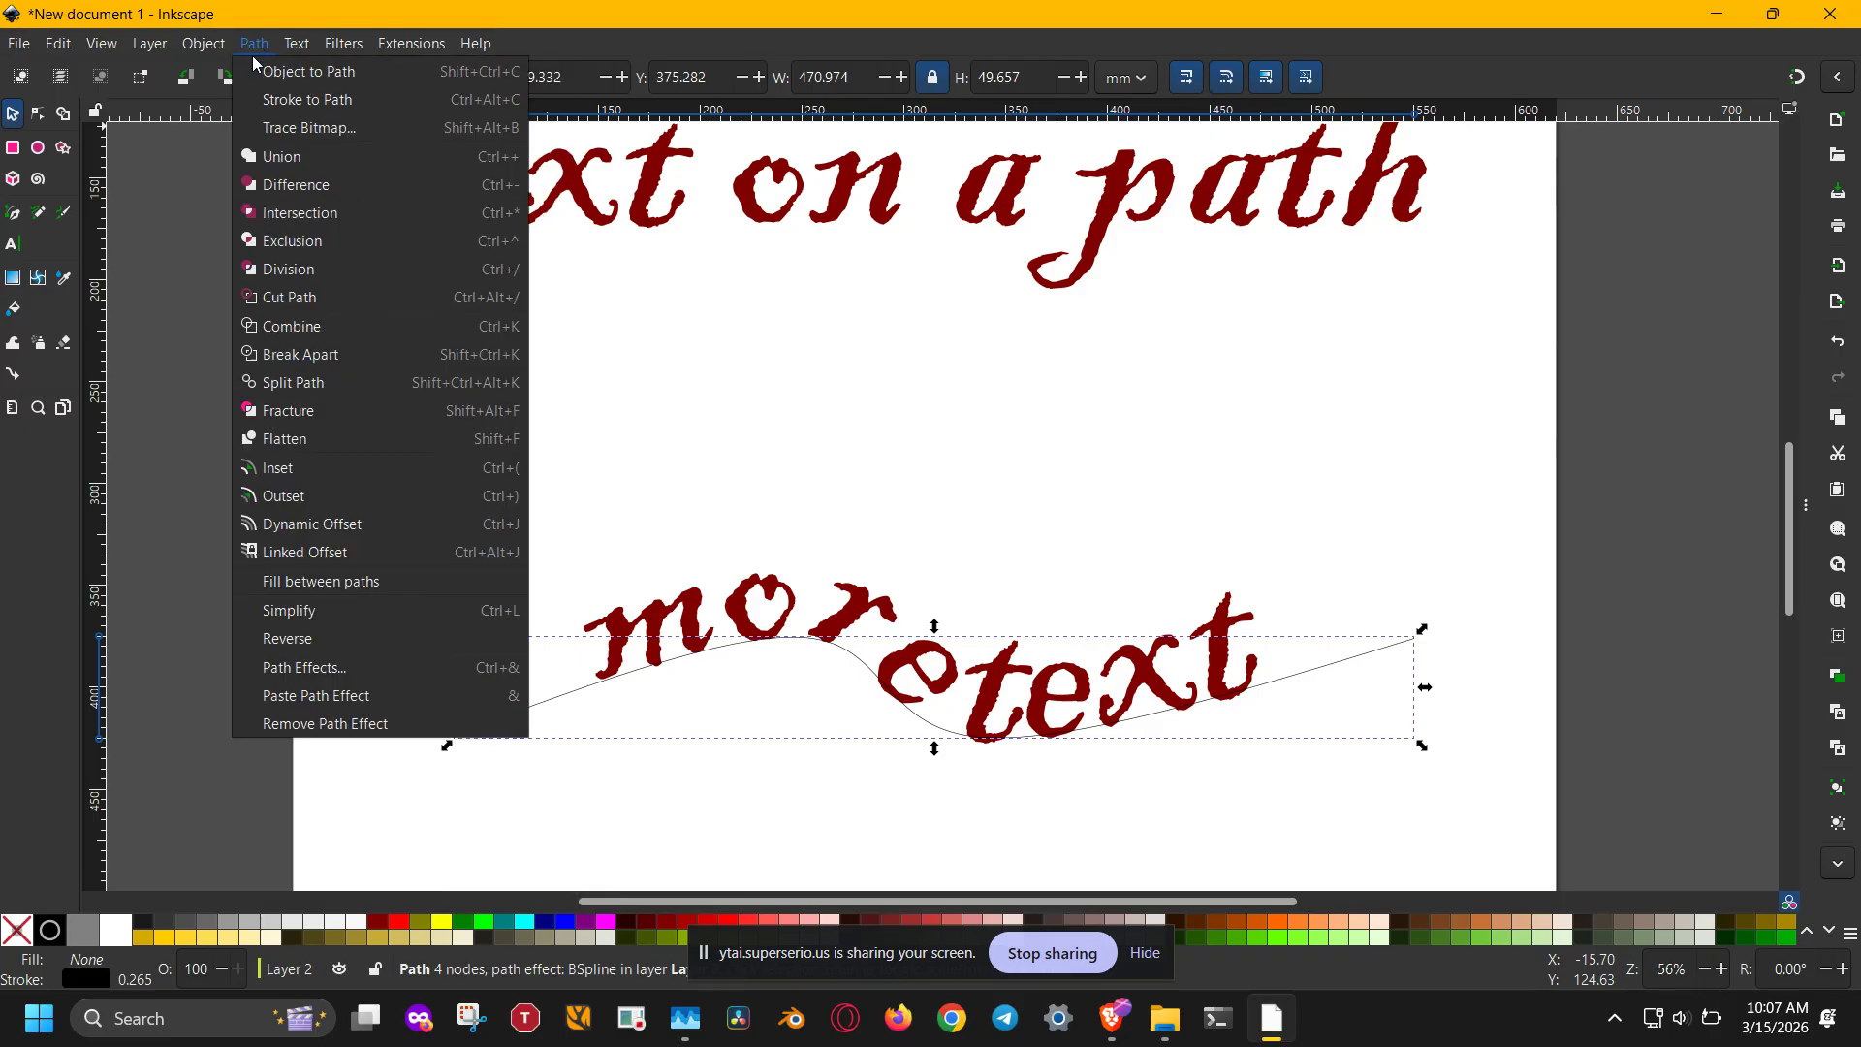
{"action": "left_click", "coordinate": [312, 634]}
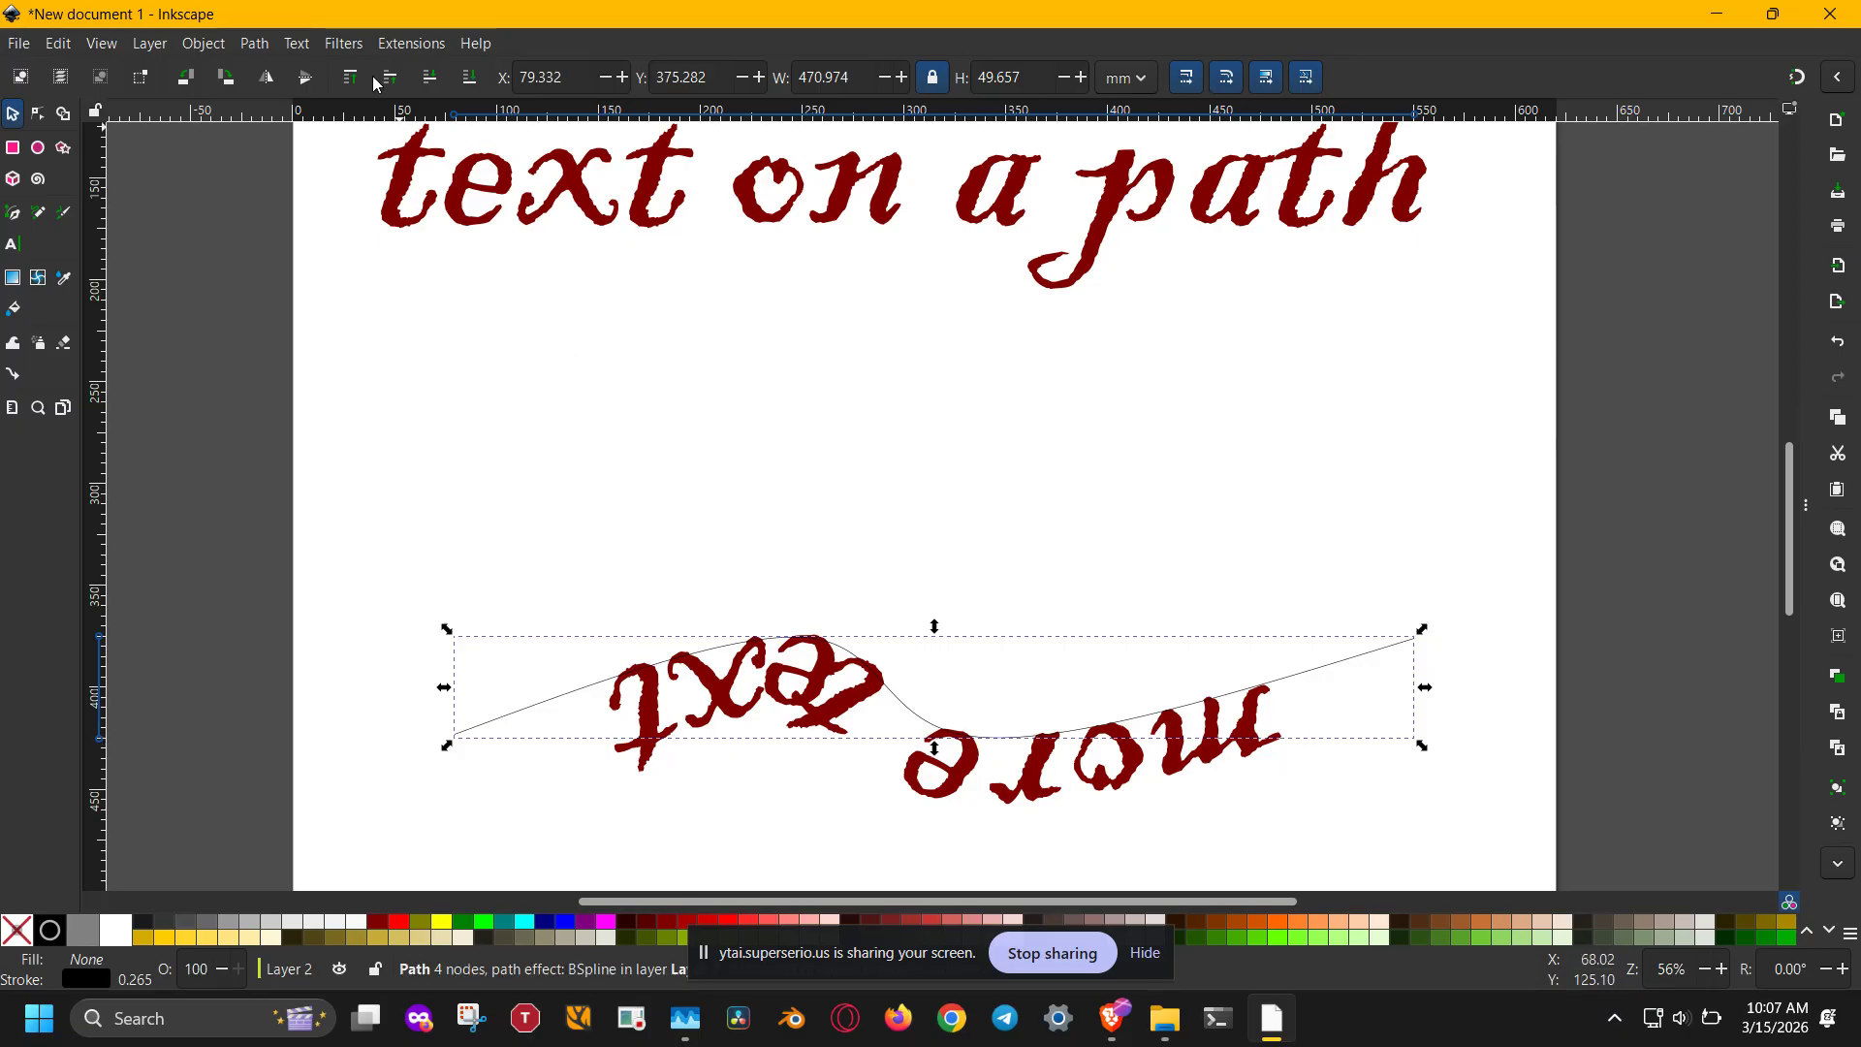
{"action": "left_click", "coordinate": [267, 78]}
{"action": "left_click", "coordinate": [302, 77]}
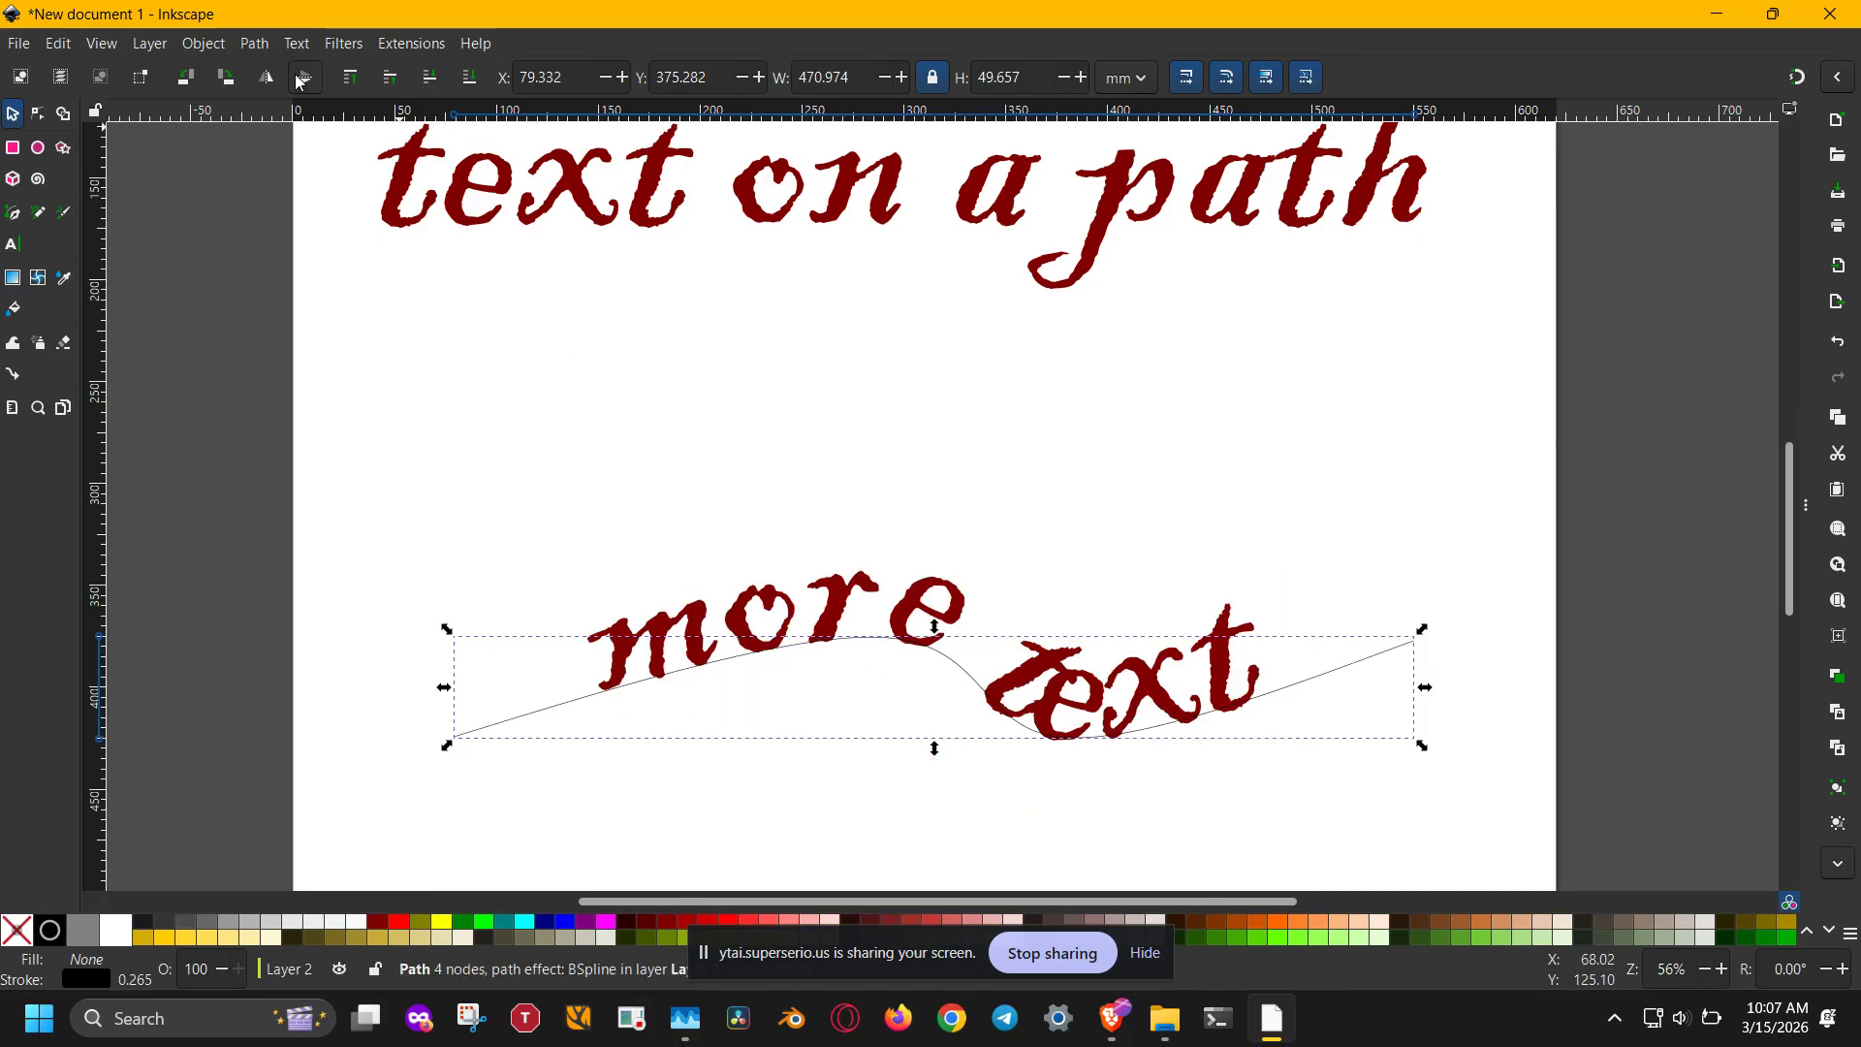
{"action": "left_click", "coordinate": [678, 446]}
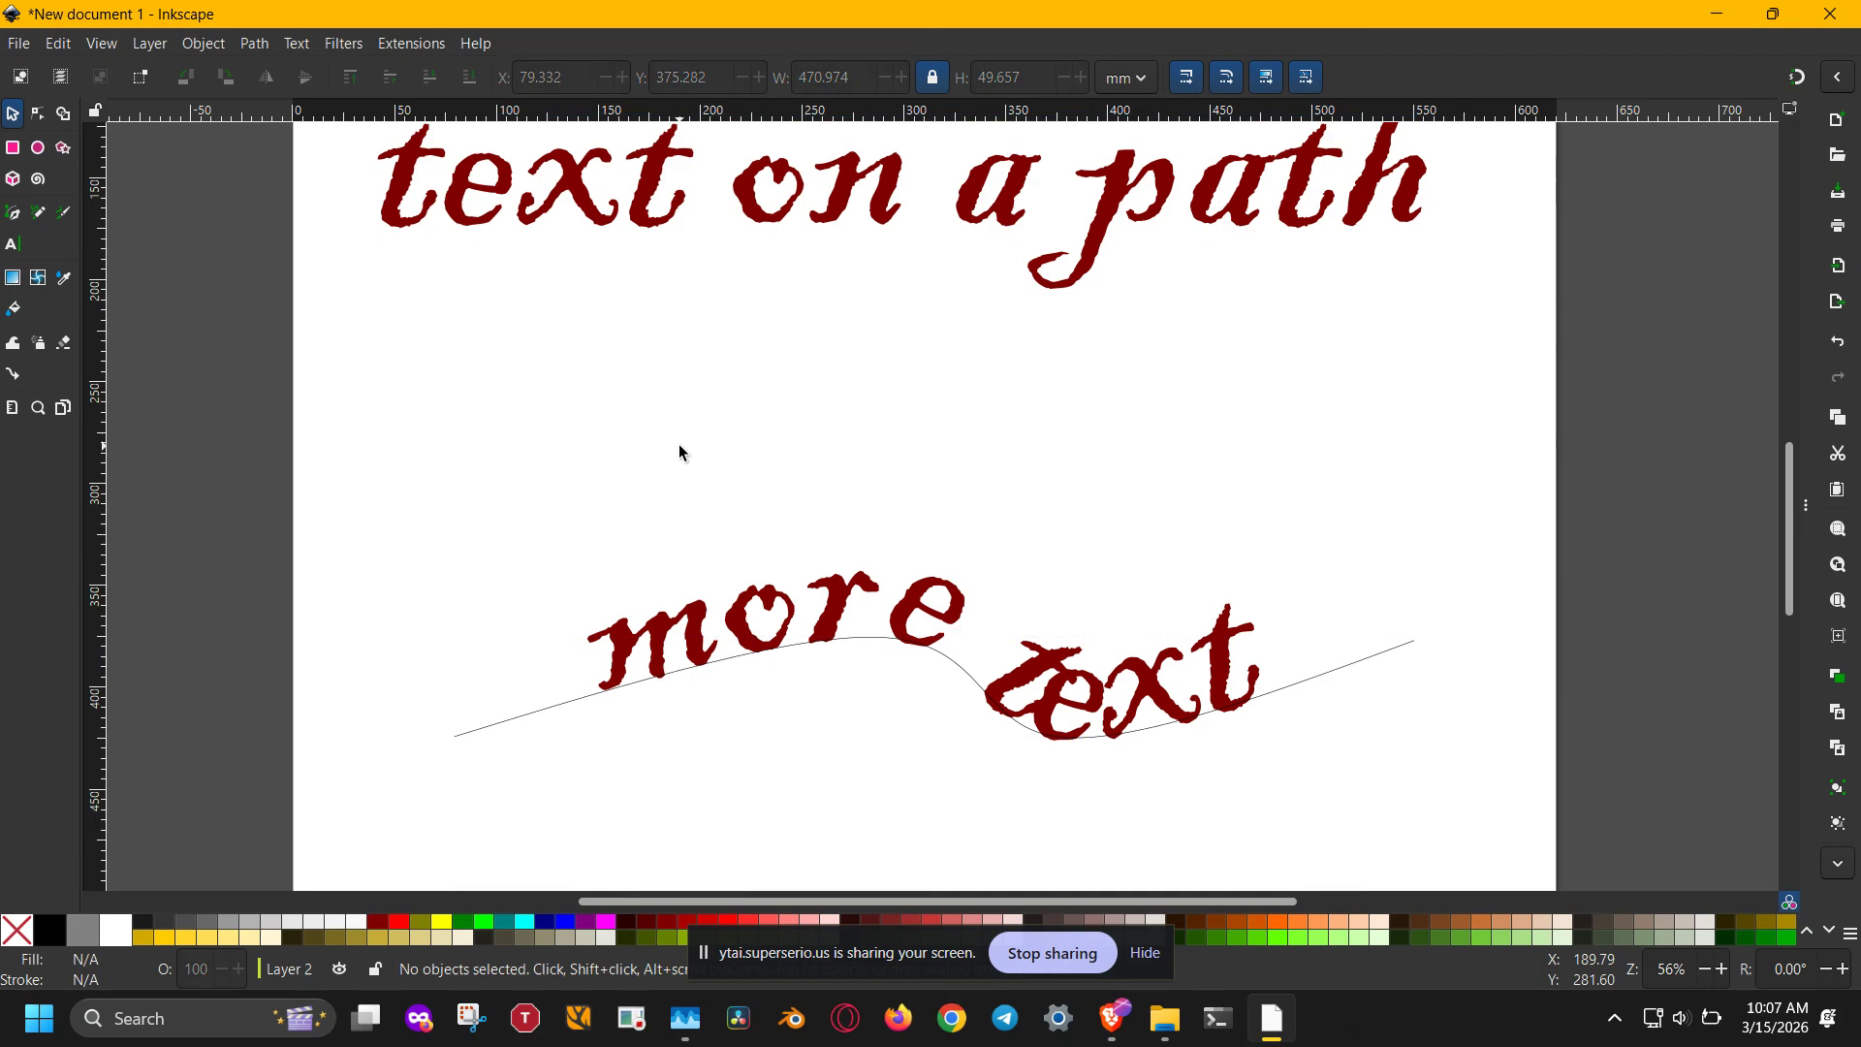
Step: Convert the "more text" object on the curve to a path using Object to Path
{"action": "left_click", "coordinate": [730, 603]}
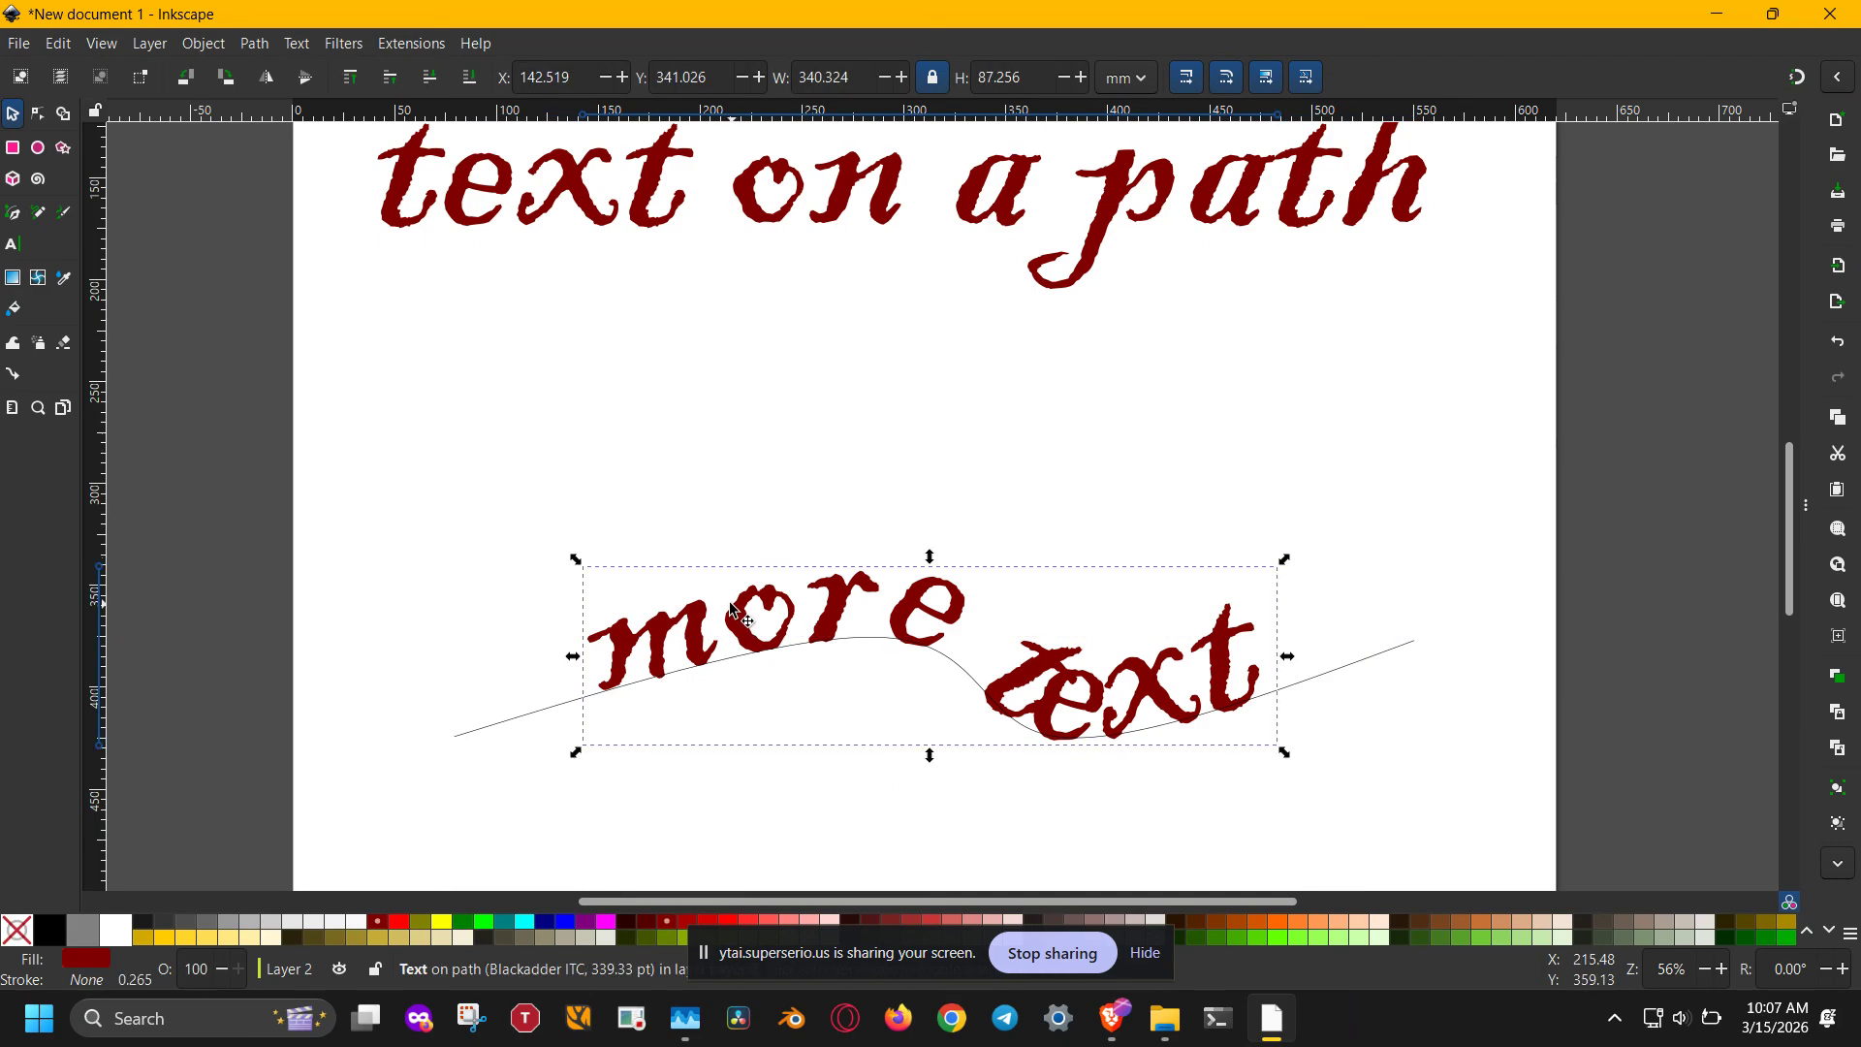
{"action": "left_click", "coordinate": [267, 46]}
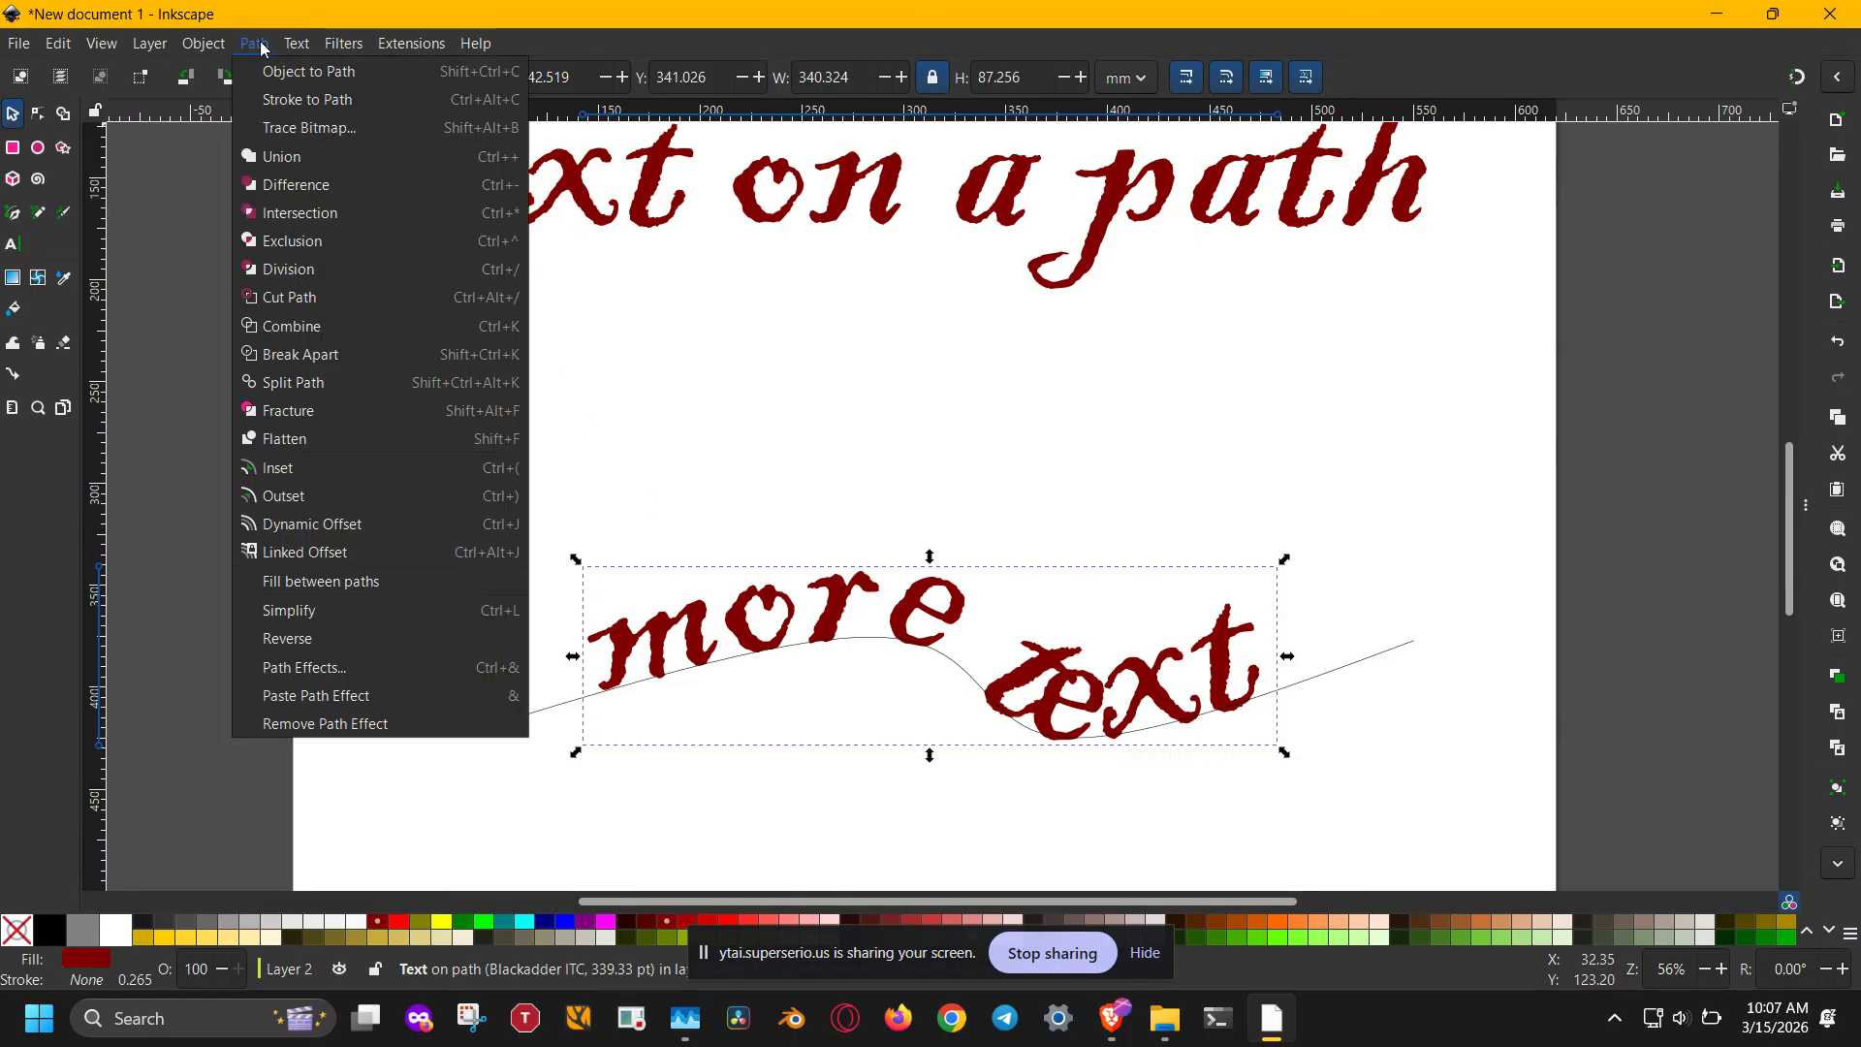
{"action": "left_click", "coordinate": [281, 107]}
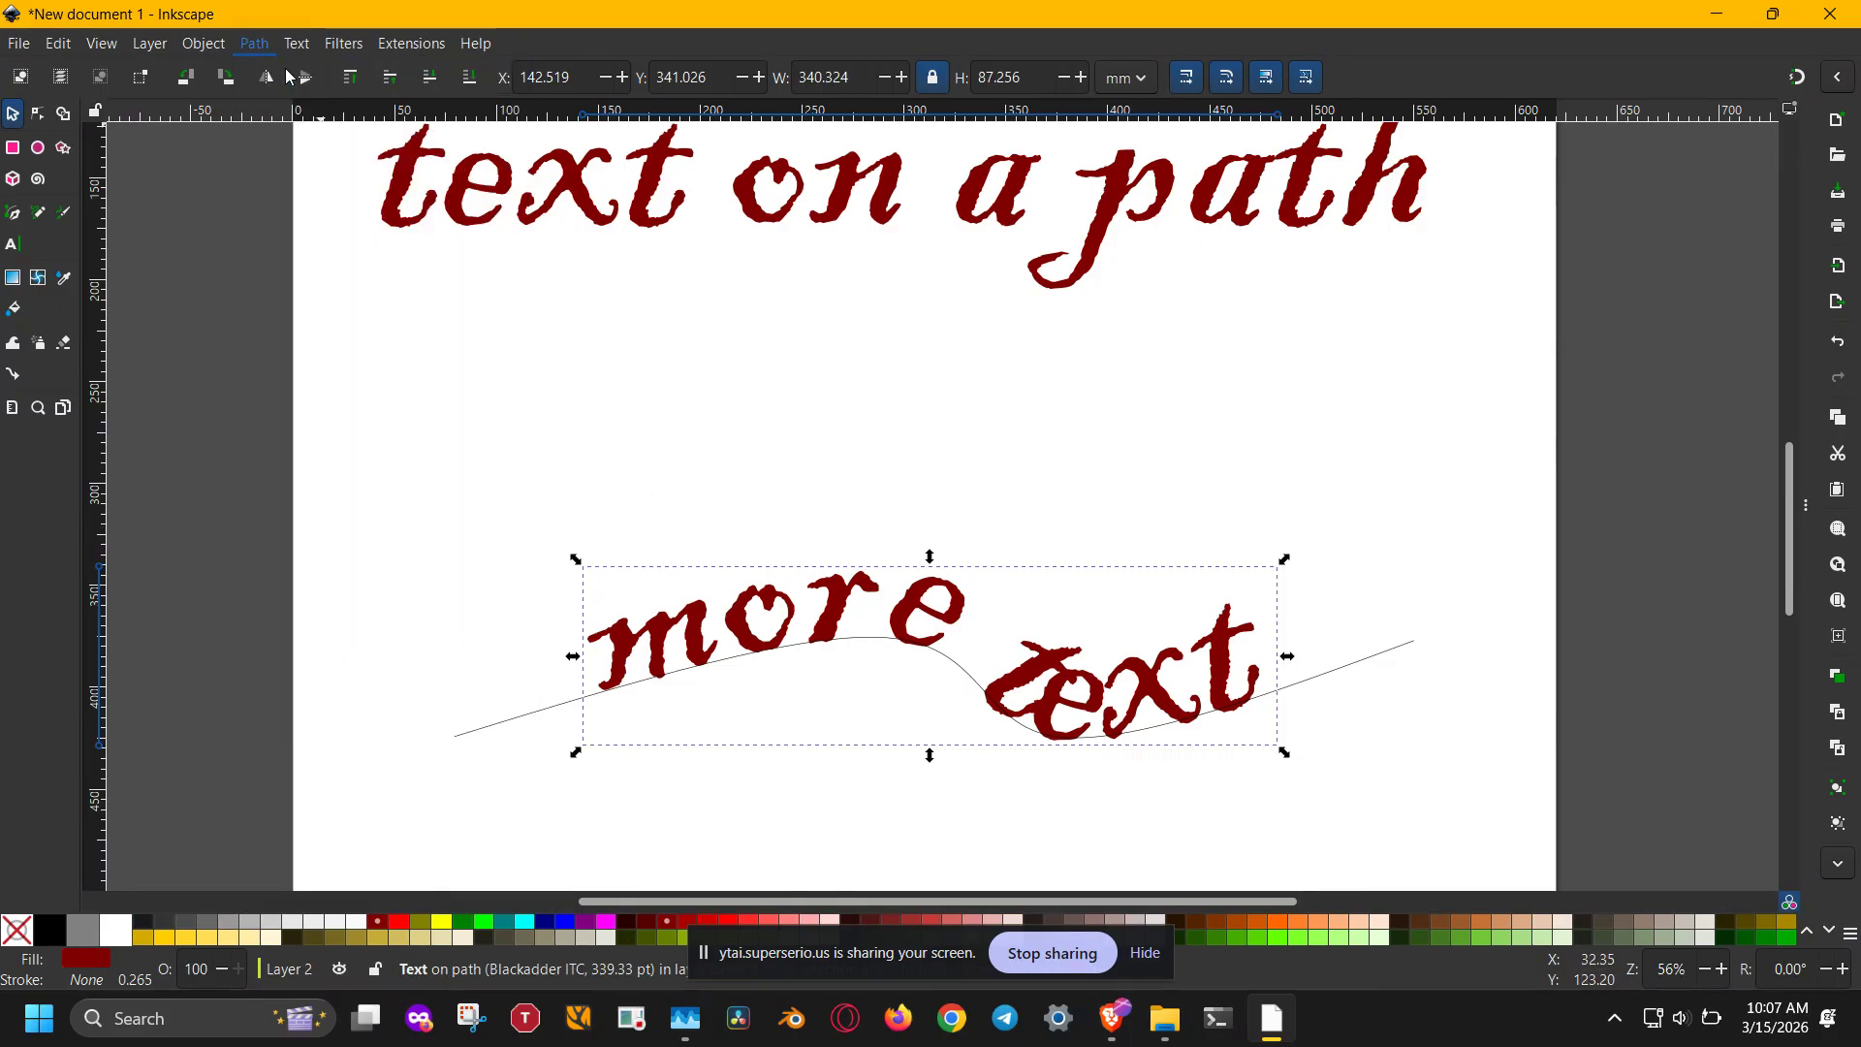
{"action": "left_click", "coordinate": [1044, 534]}
{"action": "left_click", "coordinate": [907, 612]}
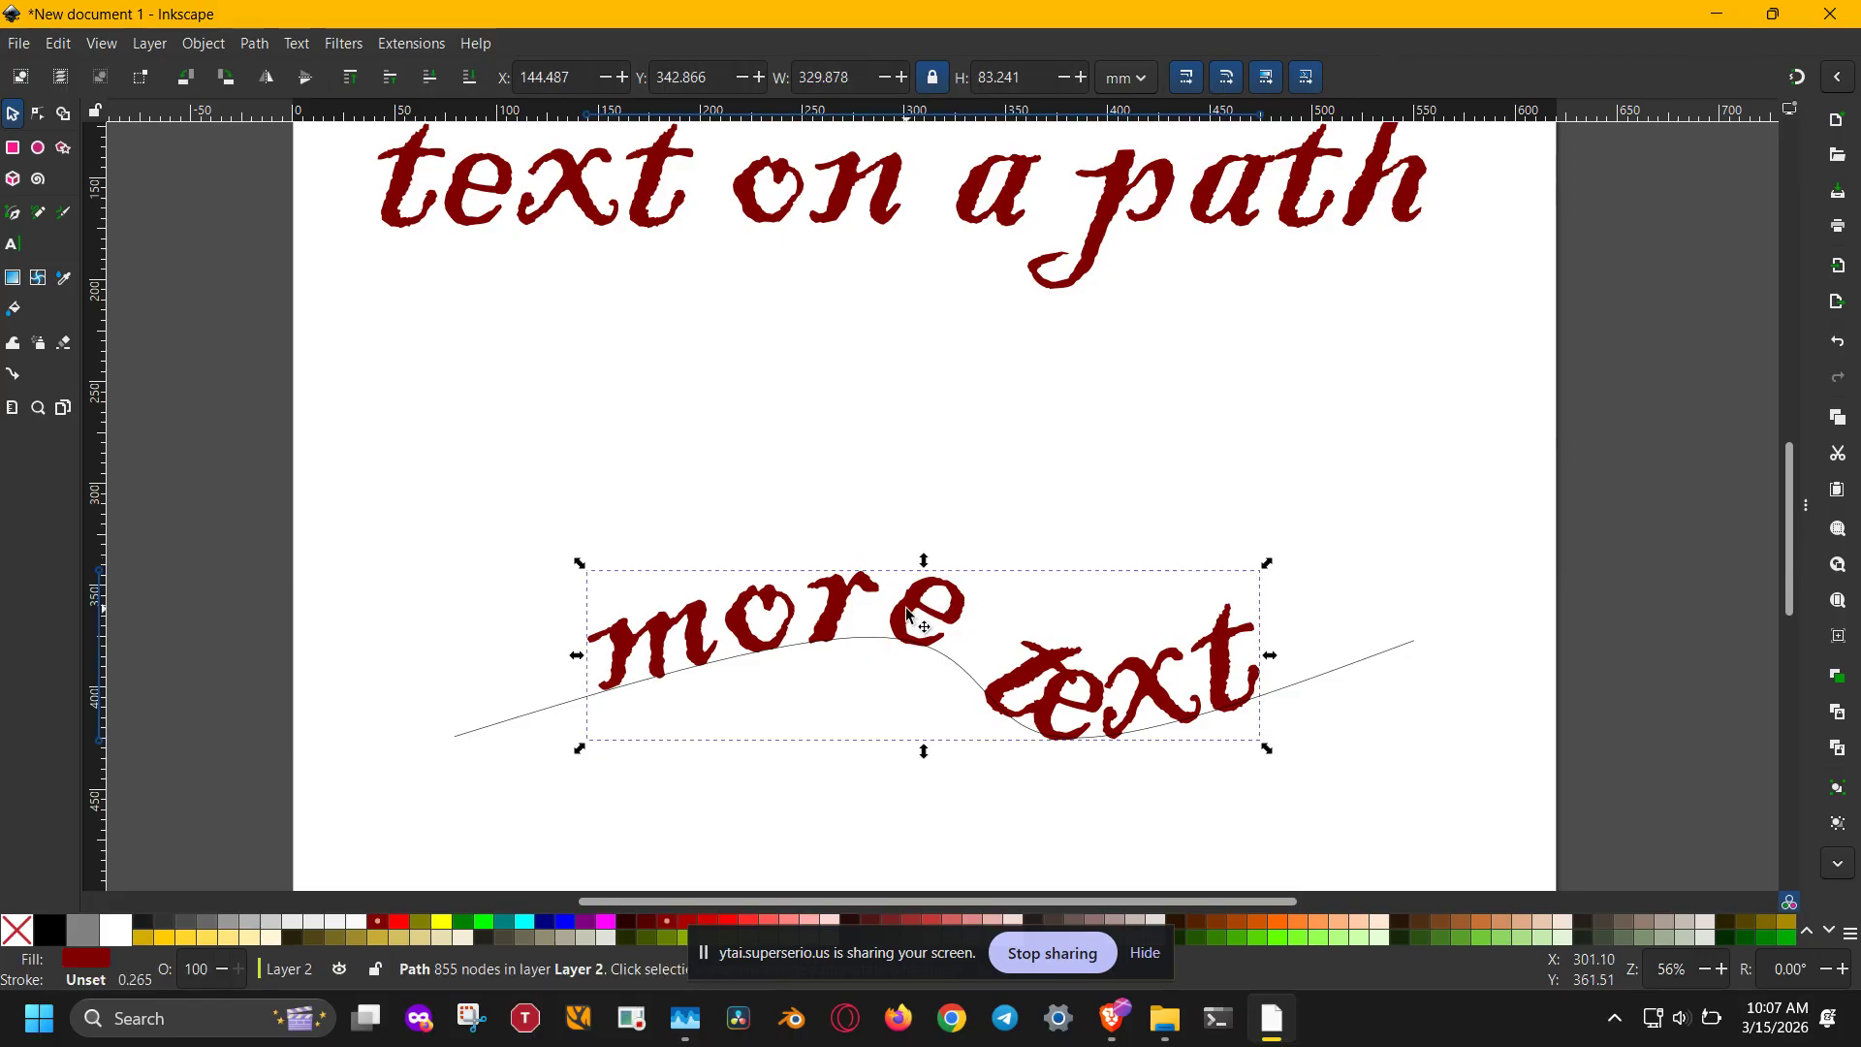
Step: Try moving outline nodes on the letter "e" of the converted "more text" with the Node tool and undo the edit
{"action": "key", "text": "n"}
{"action": "left_click", "coordinate": [921, 604]}
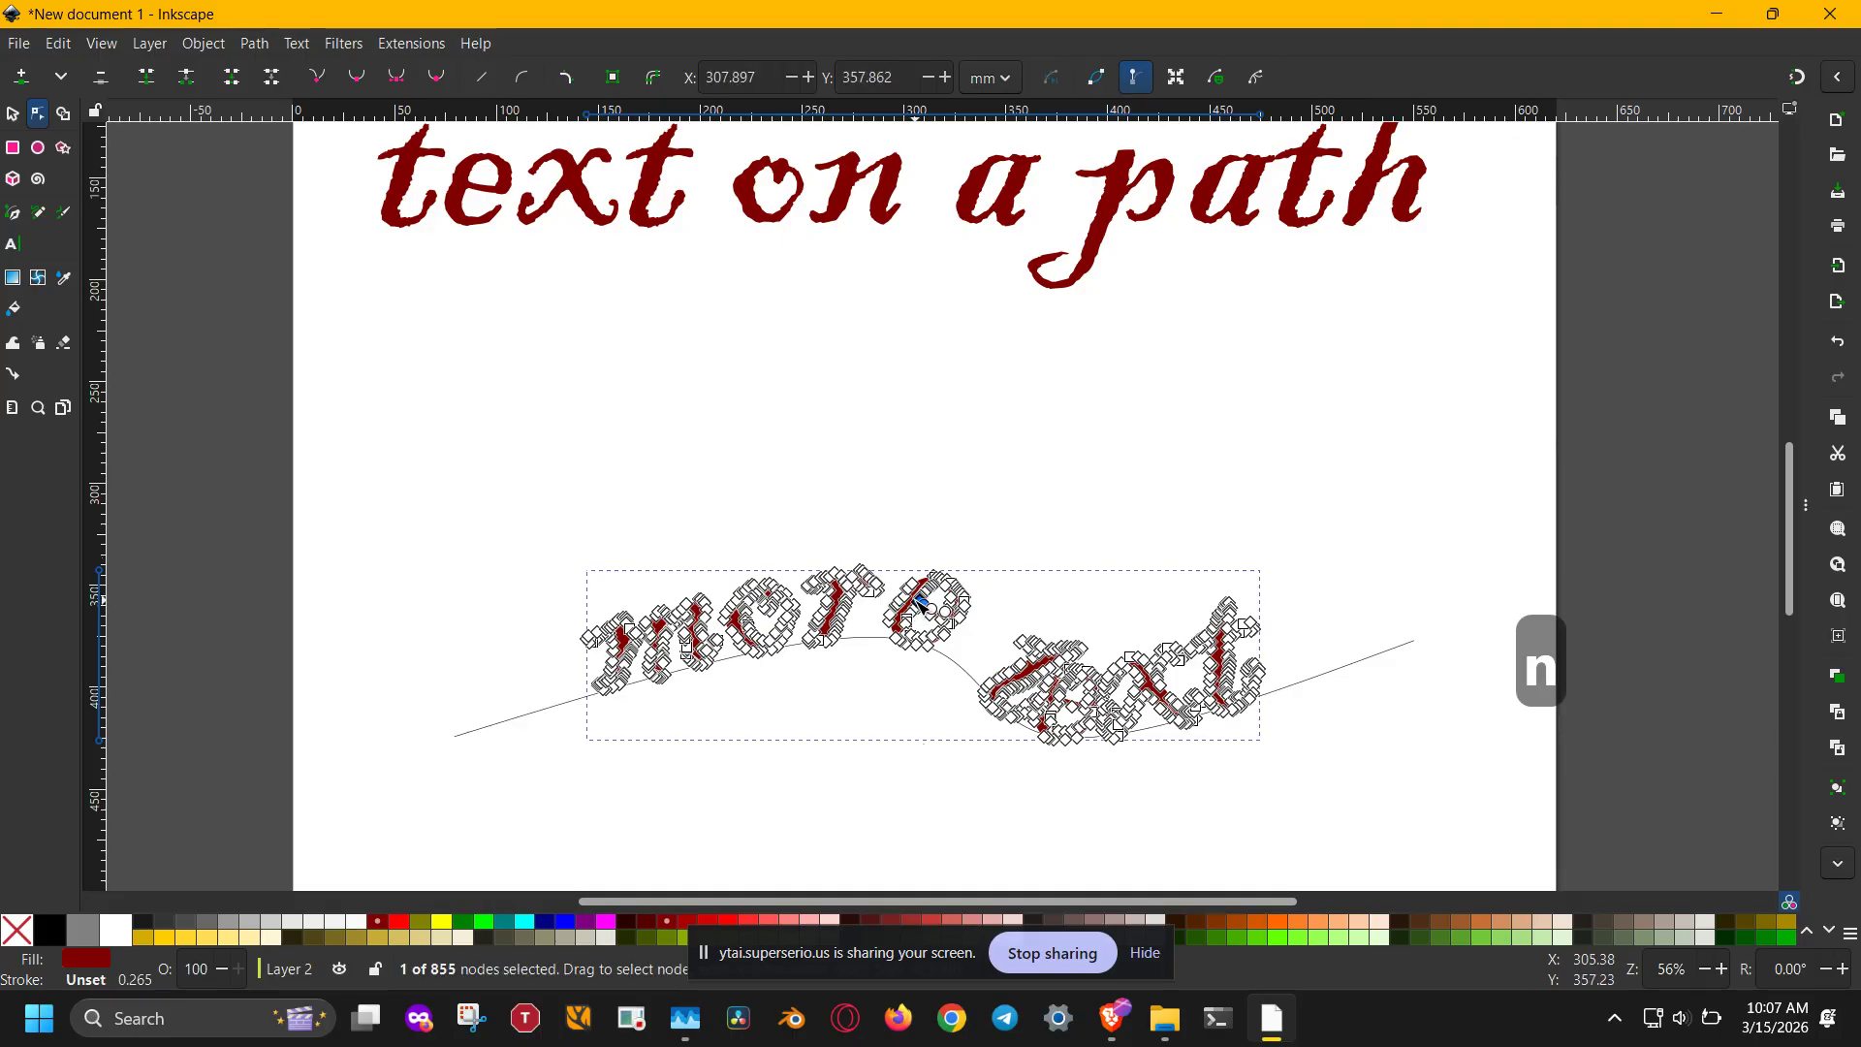
{"action": "left_click", "coordinate": [1012, 615]}
{"action": "scroll", "coordinate": [1011, 614], "scroll_direction": "up", "scroll_amount": 4}
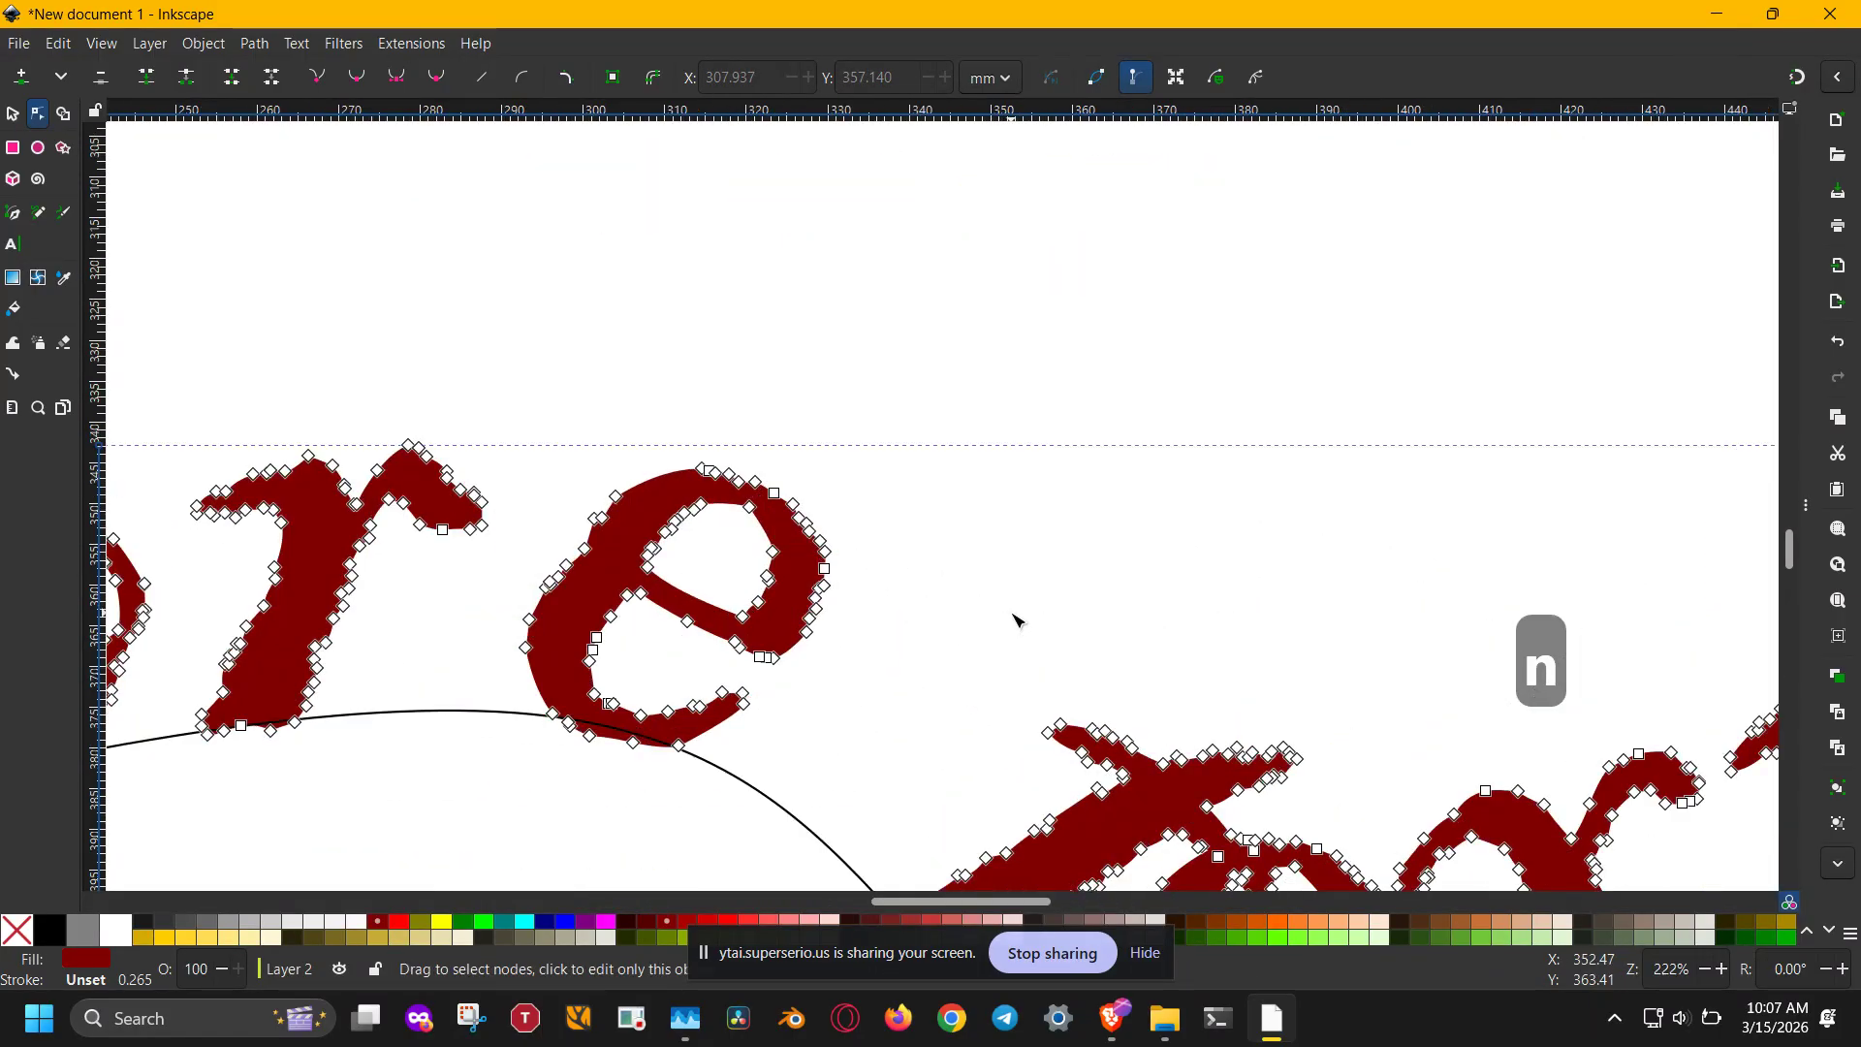
{"action": "left_click_drag", "start_coordinate": [901, 624], "coordinate": [1004, 593]}
{"action": "left_click_drag", "start_coordinate": [722, 390], "coordinate": [702, 424]}
{"action": "key", "text": "ctrl+z"}
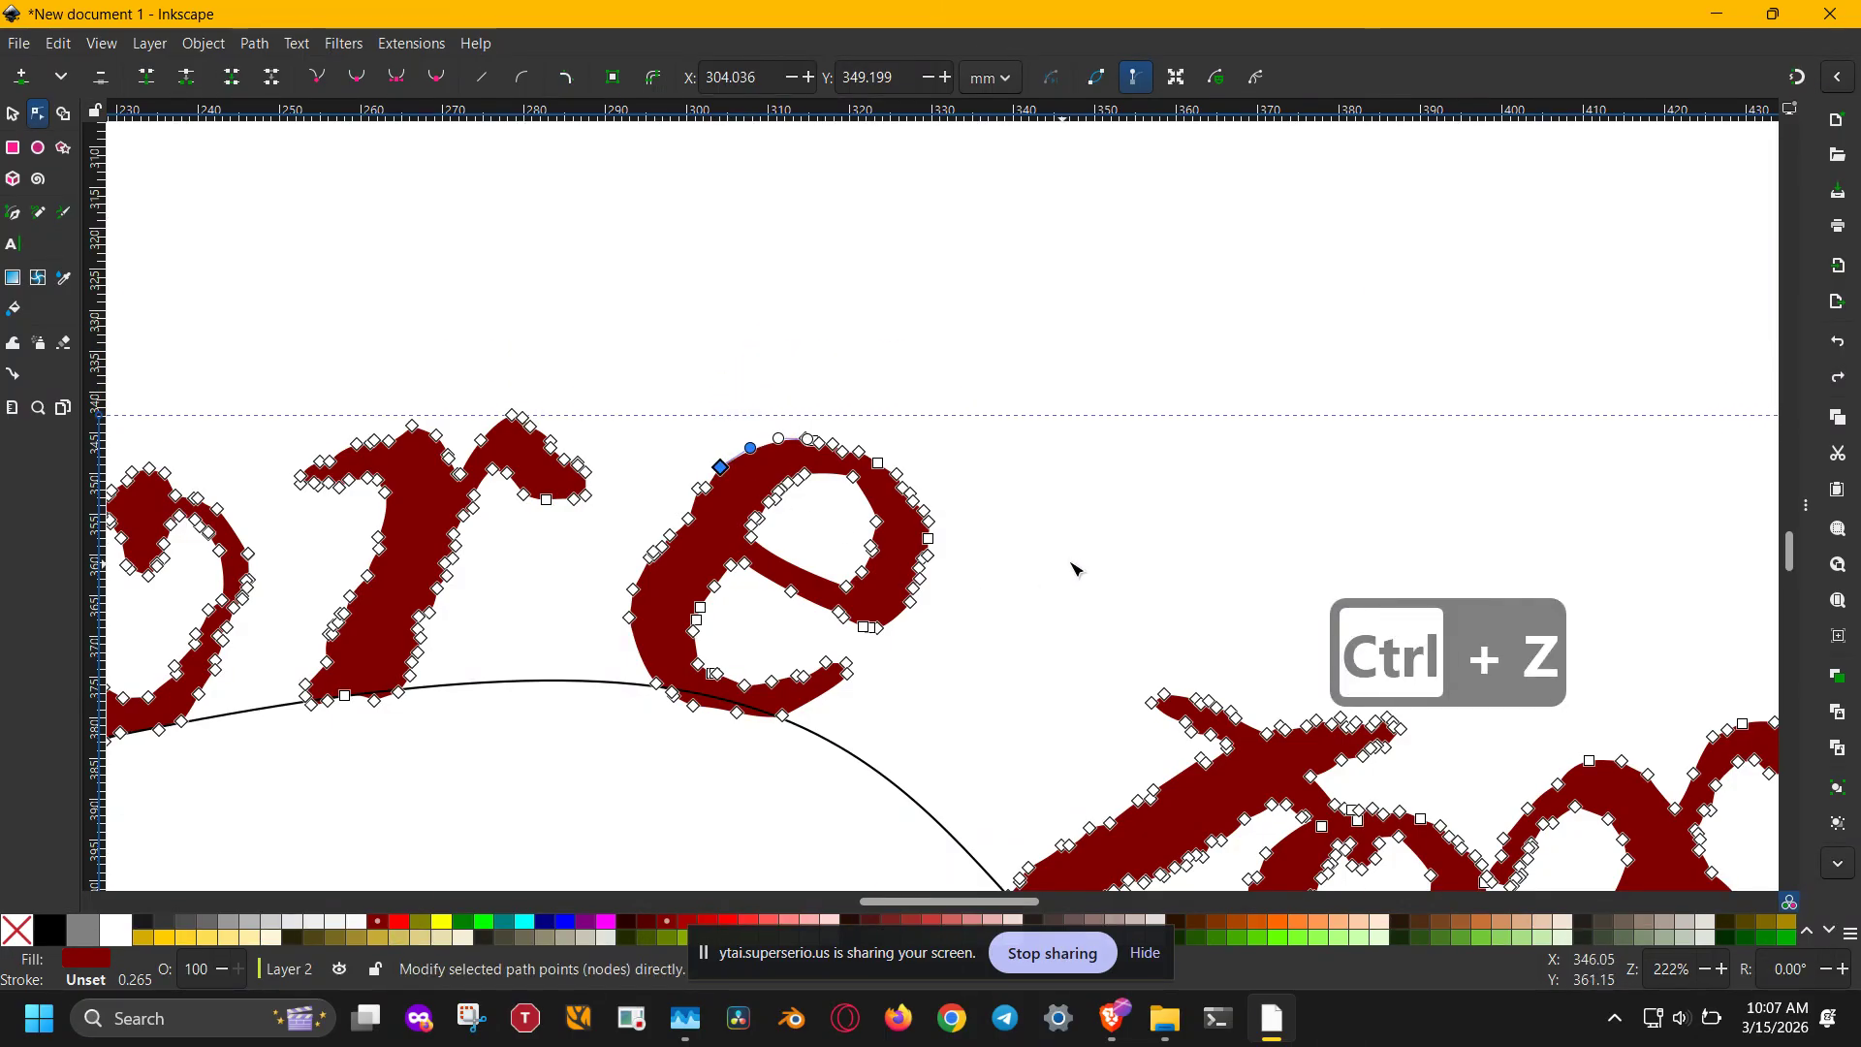
{"action": "scroll", "coordinate": [1076, 562], "scroll_direction": "down", "scroll_amount": 3}
{"action": "scroll", "coordinate": [1078, 574], "scroll_direction": "down", "scroll_amount": 4}
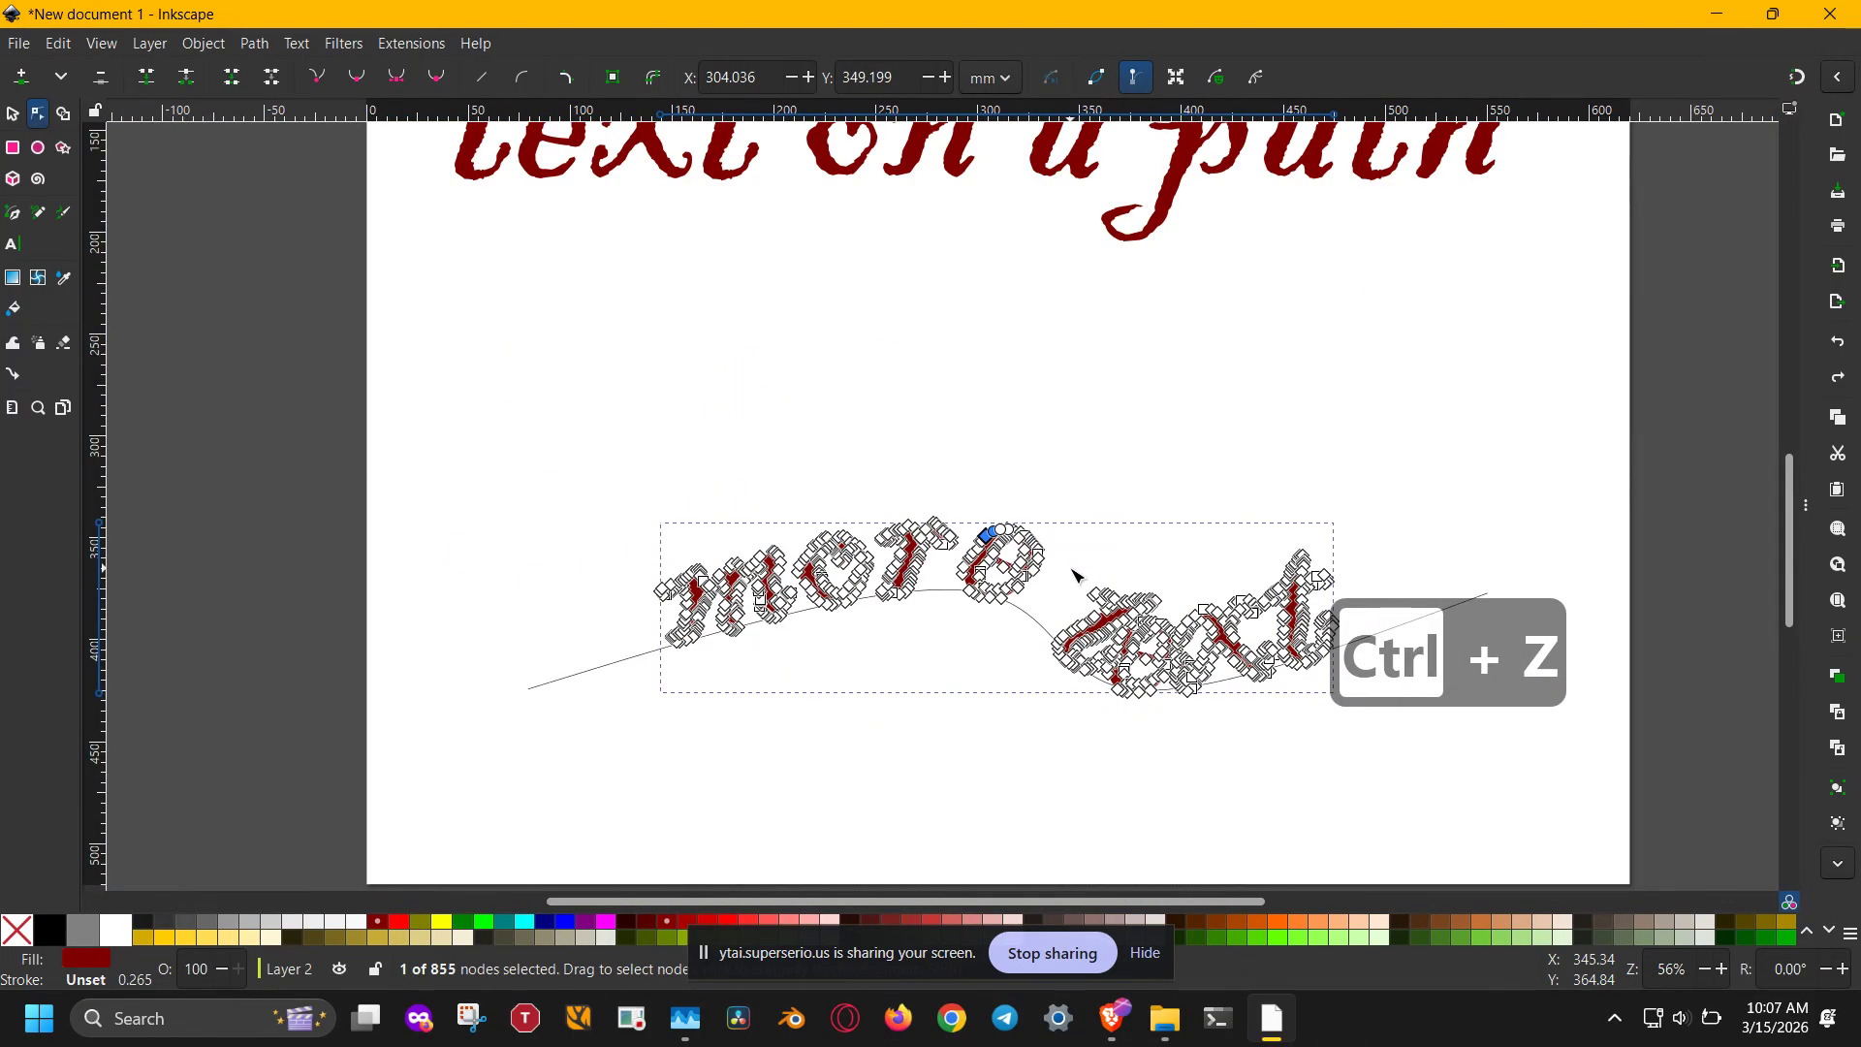
{"action": "left_click", "coordinate": [905, 464]}
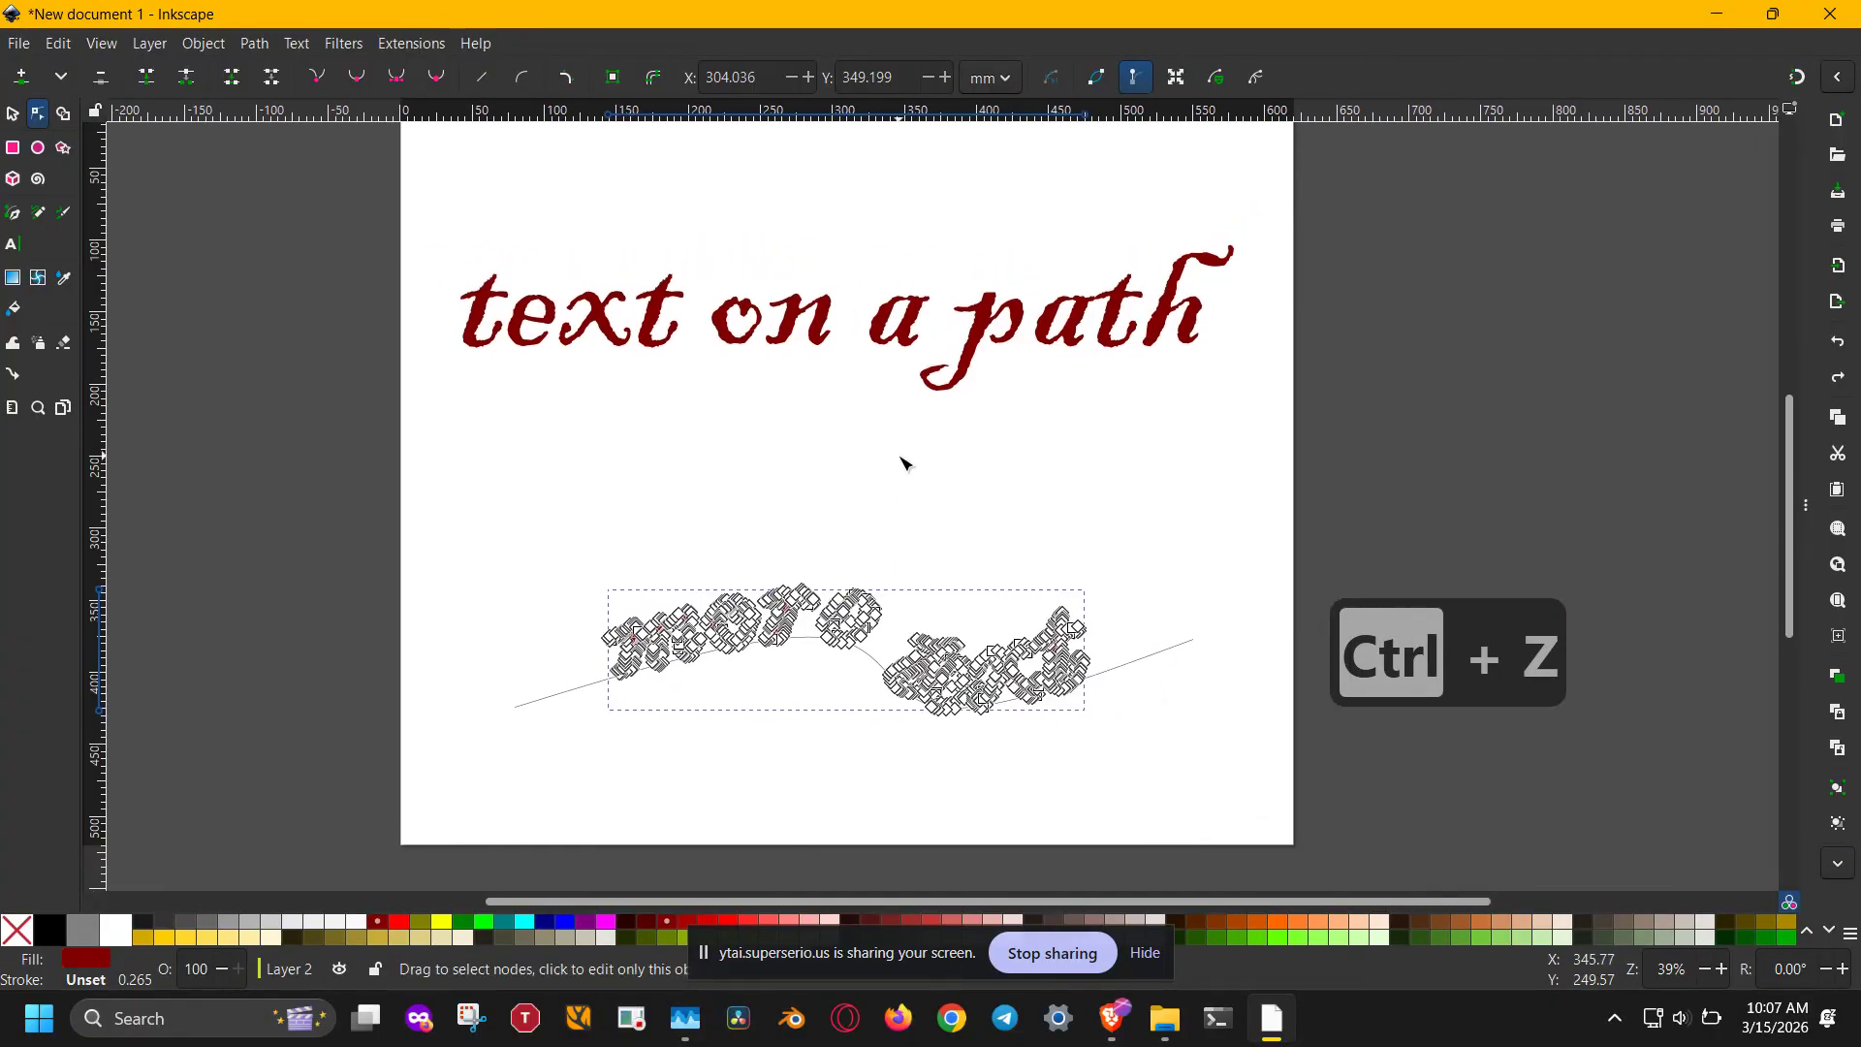
{"action": "left_click", "coordinate": [905, 464]}
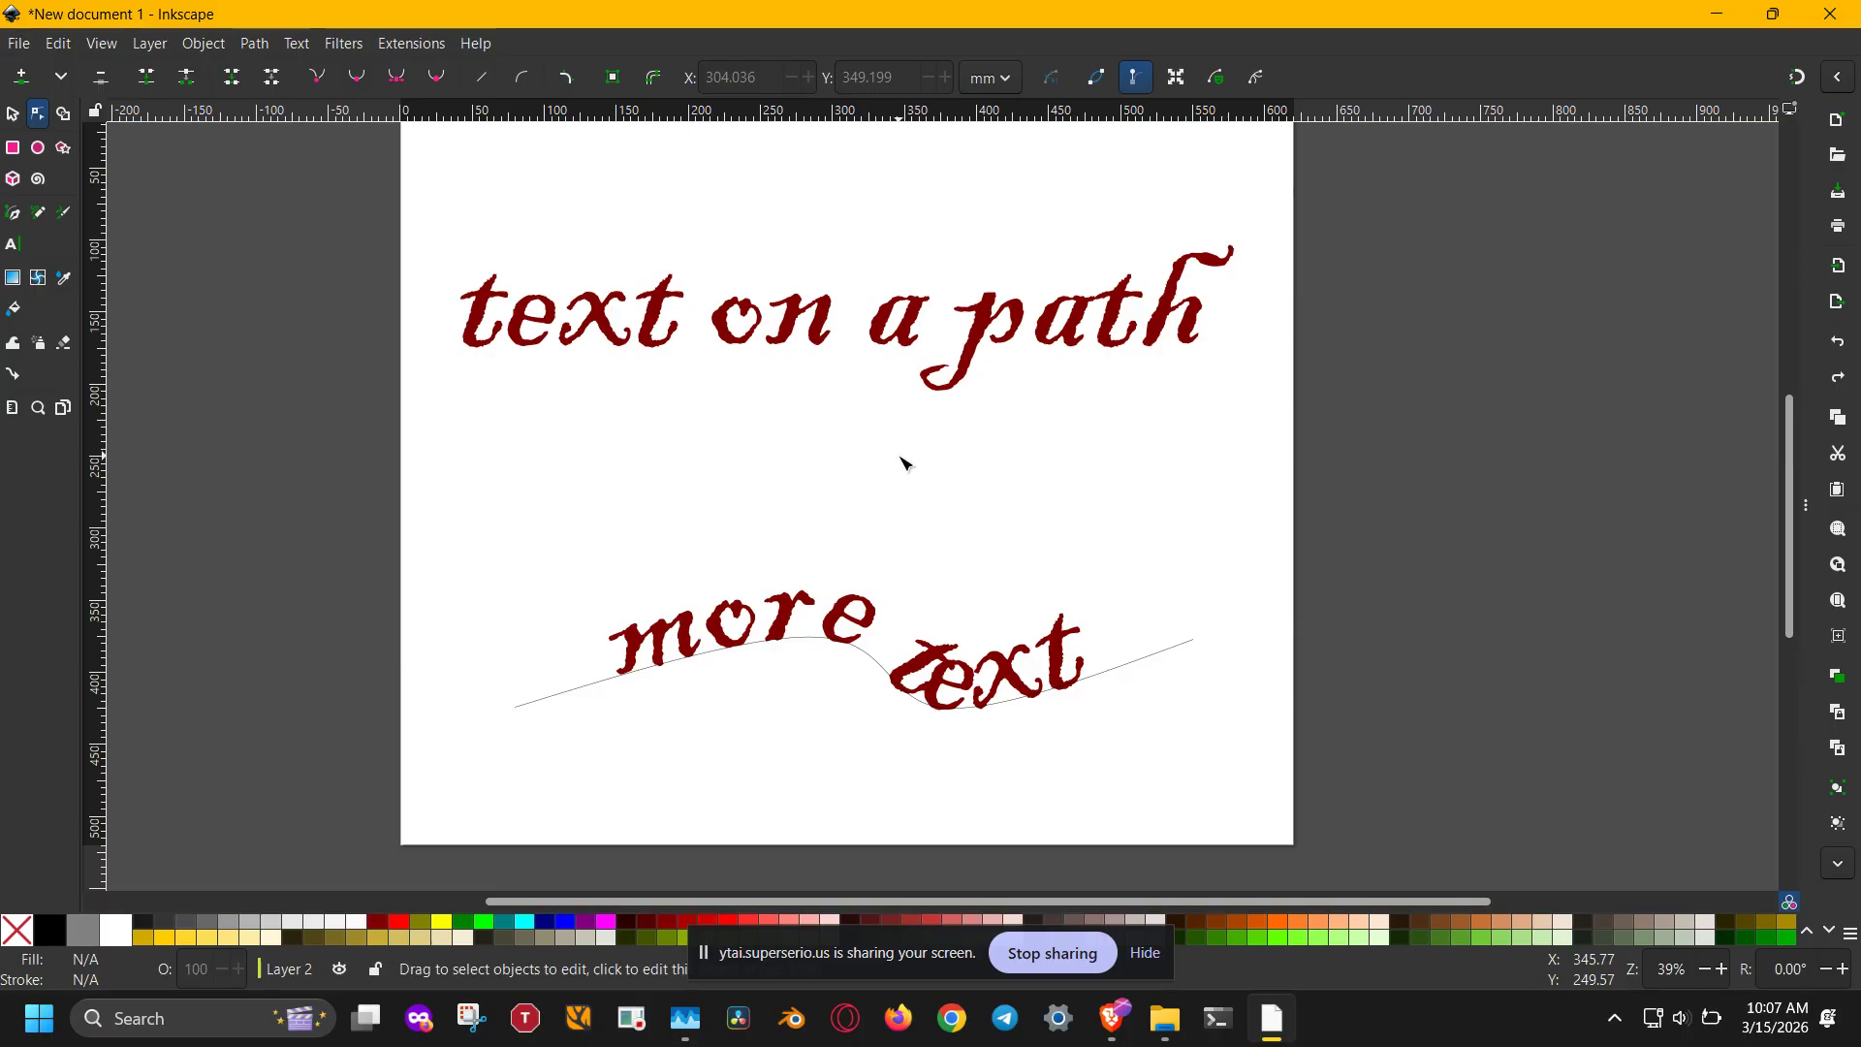
Step: Try hiding the wavy curve by setting its stroke paint to No paint and undo the change
{"action": "left_click", "coordinate": [572, 694]}
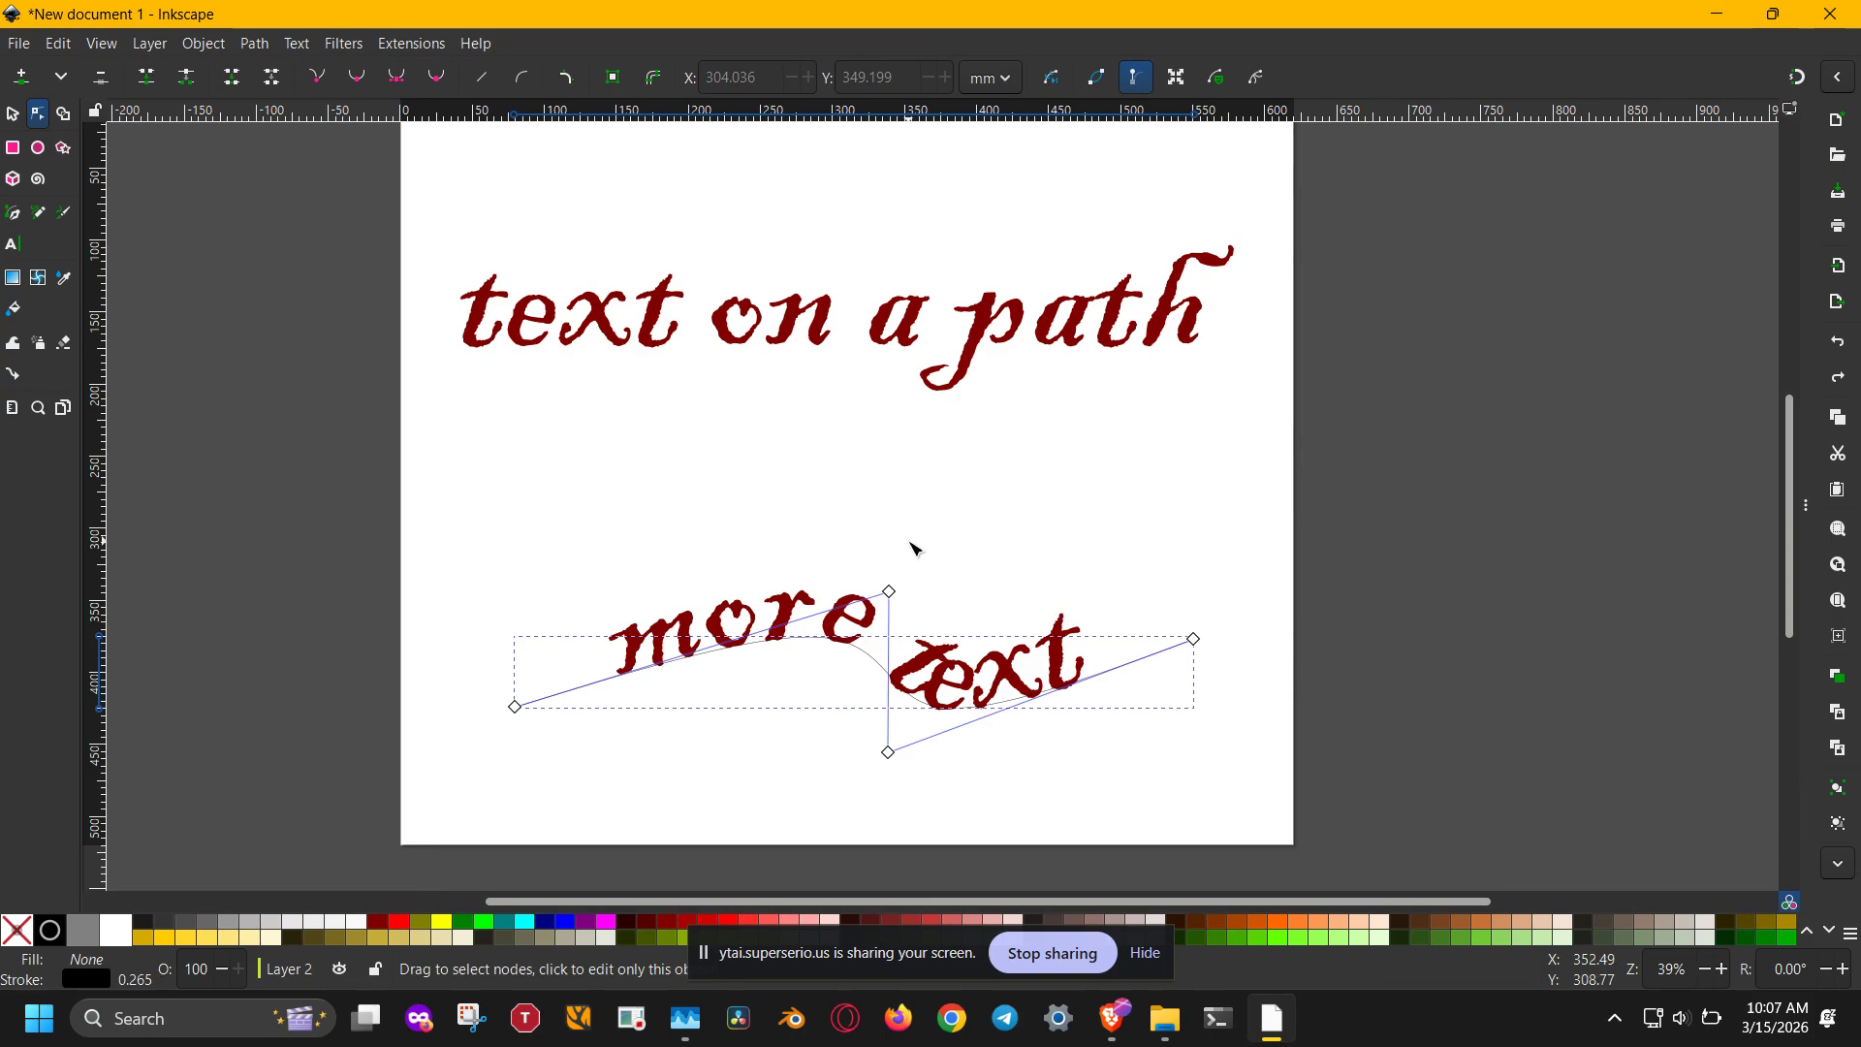
{"action": "key", "text": "ctrl+shift+f"}
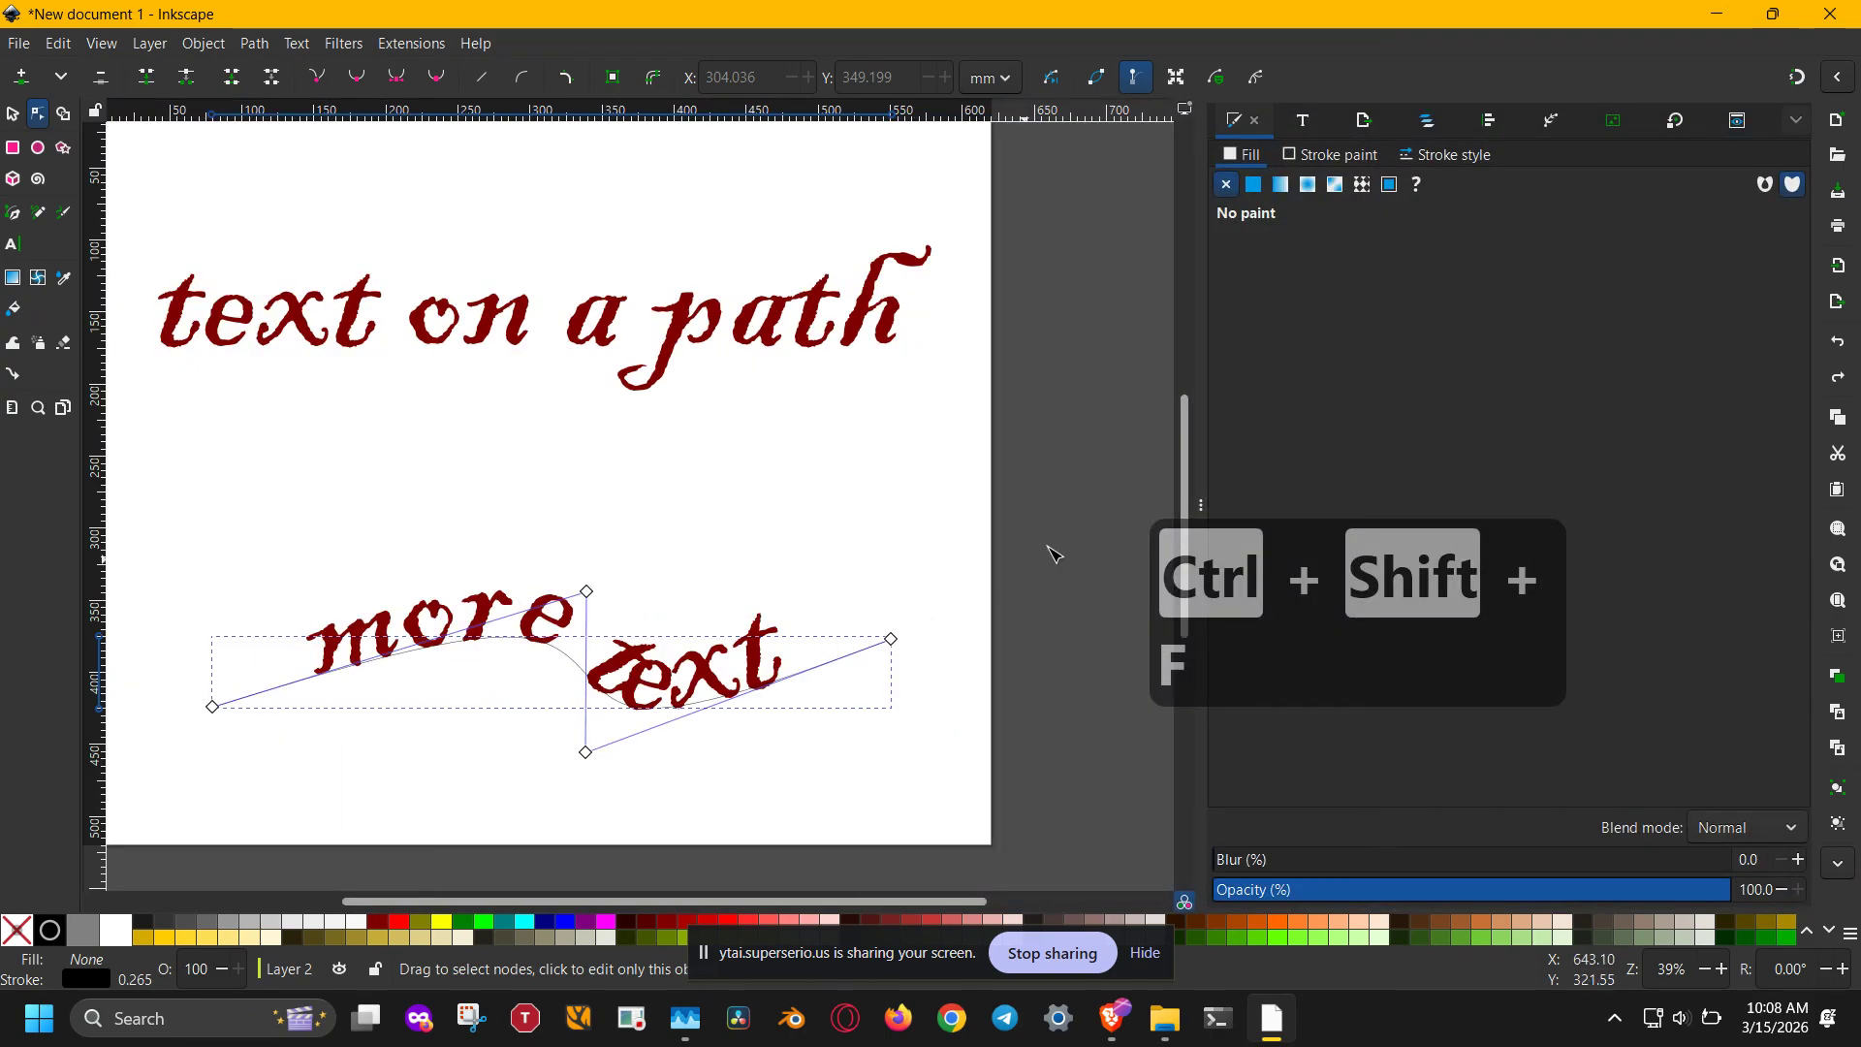
{"action": "left_click", "coordinate": [1355, 163]}
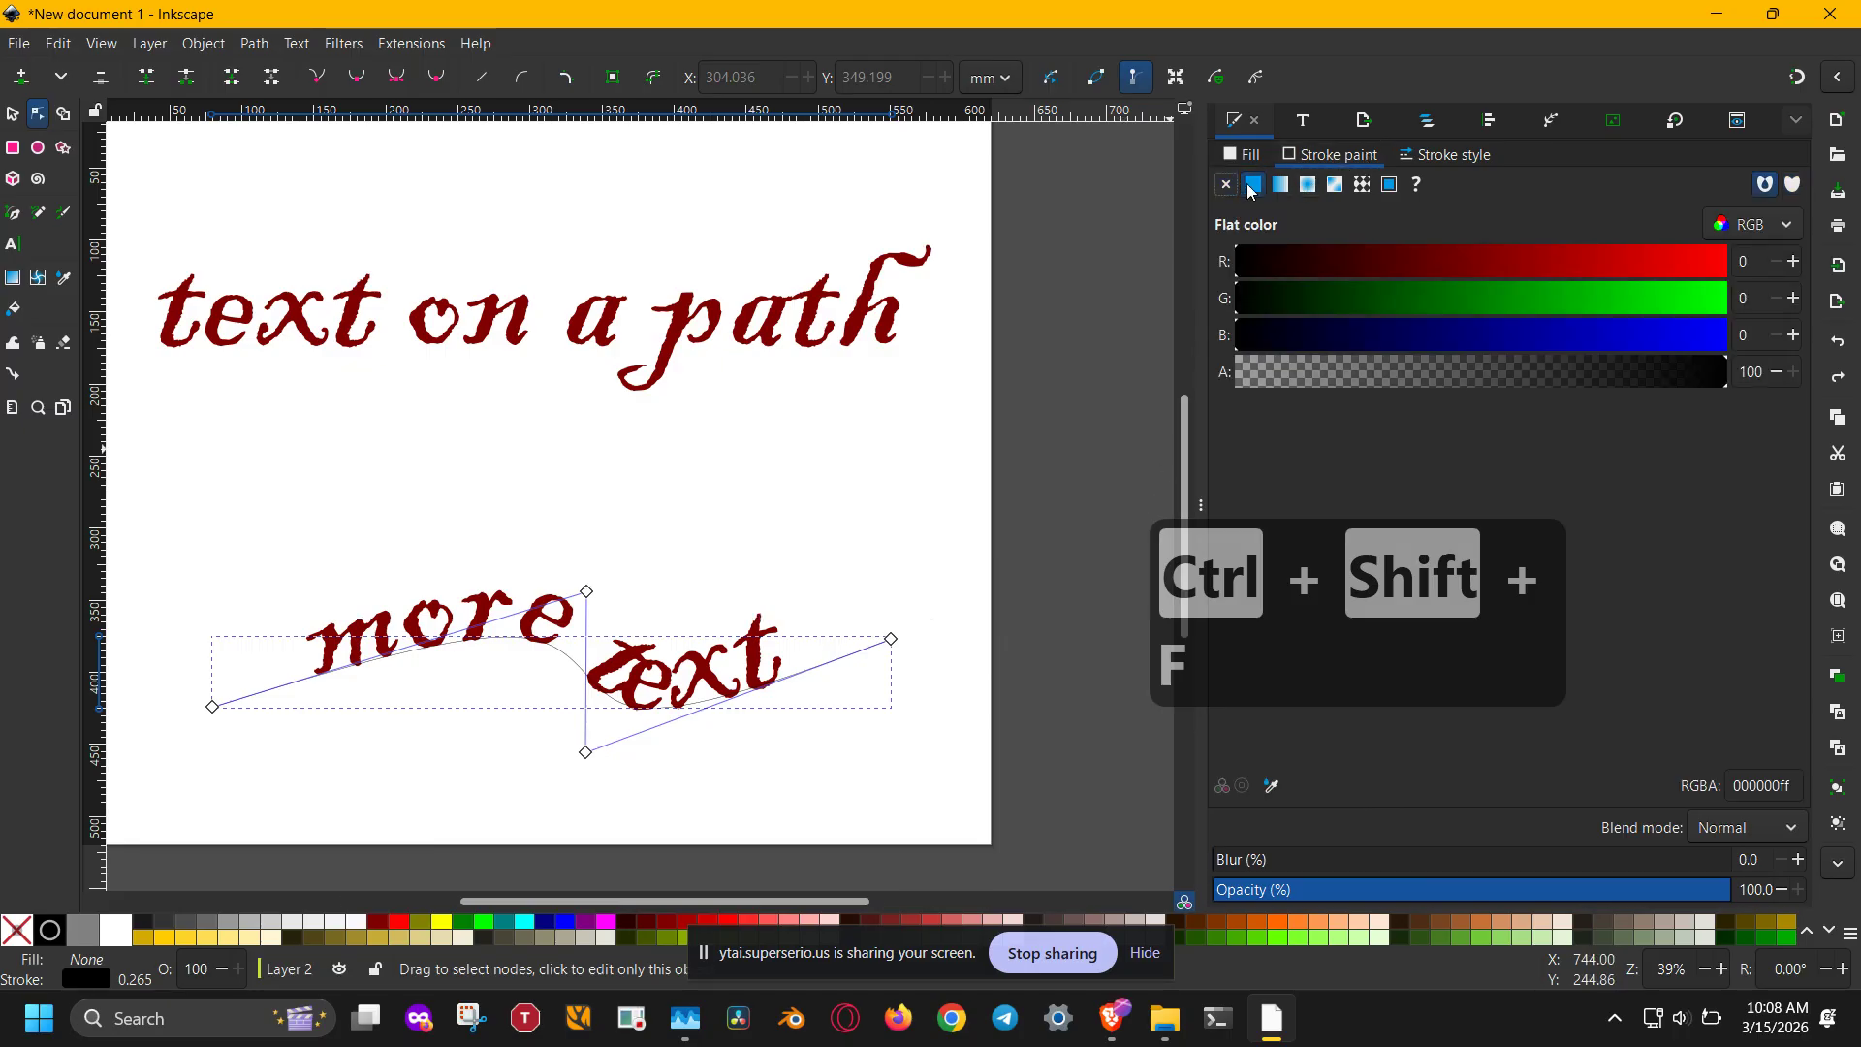
{"action": "left_click", "coordinate": [1229, 186]}
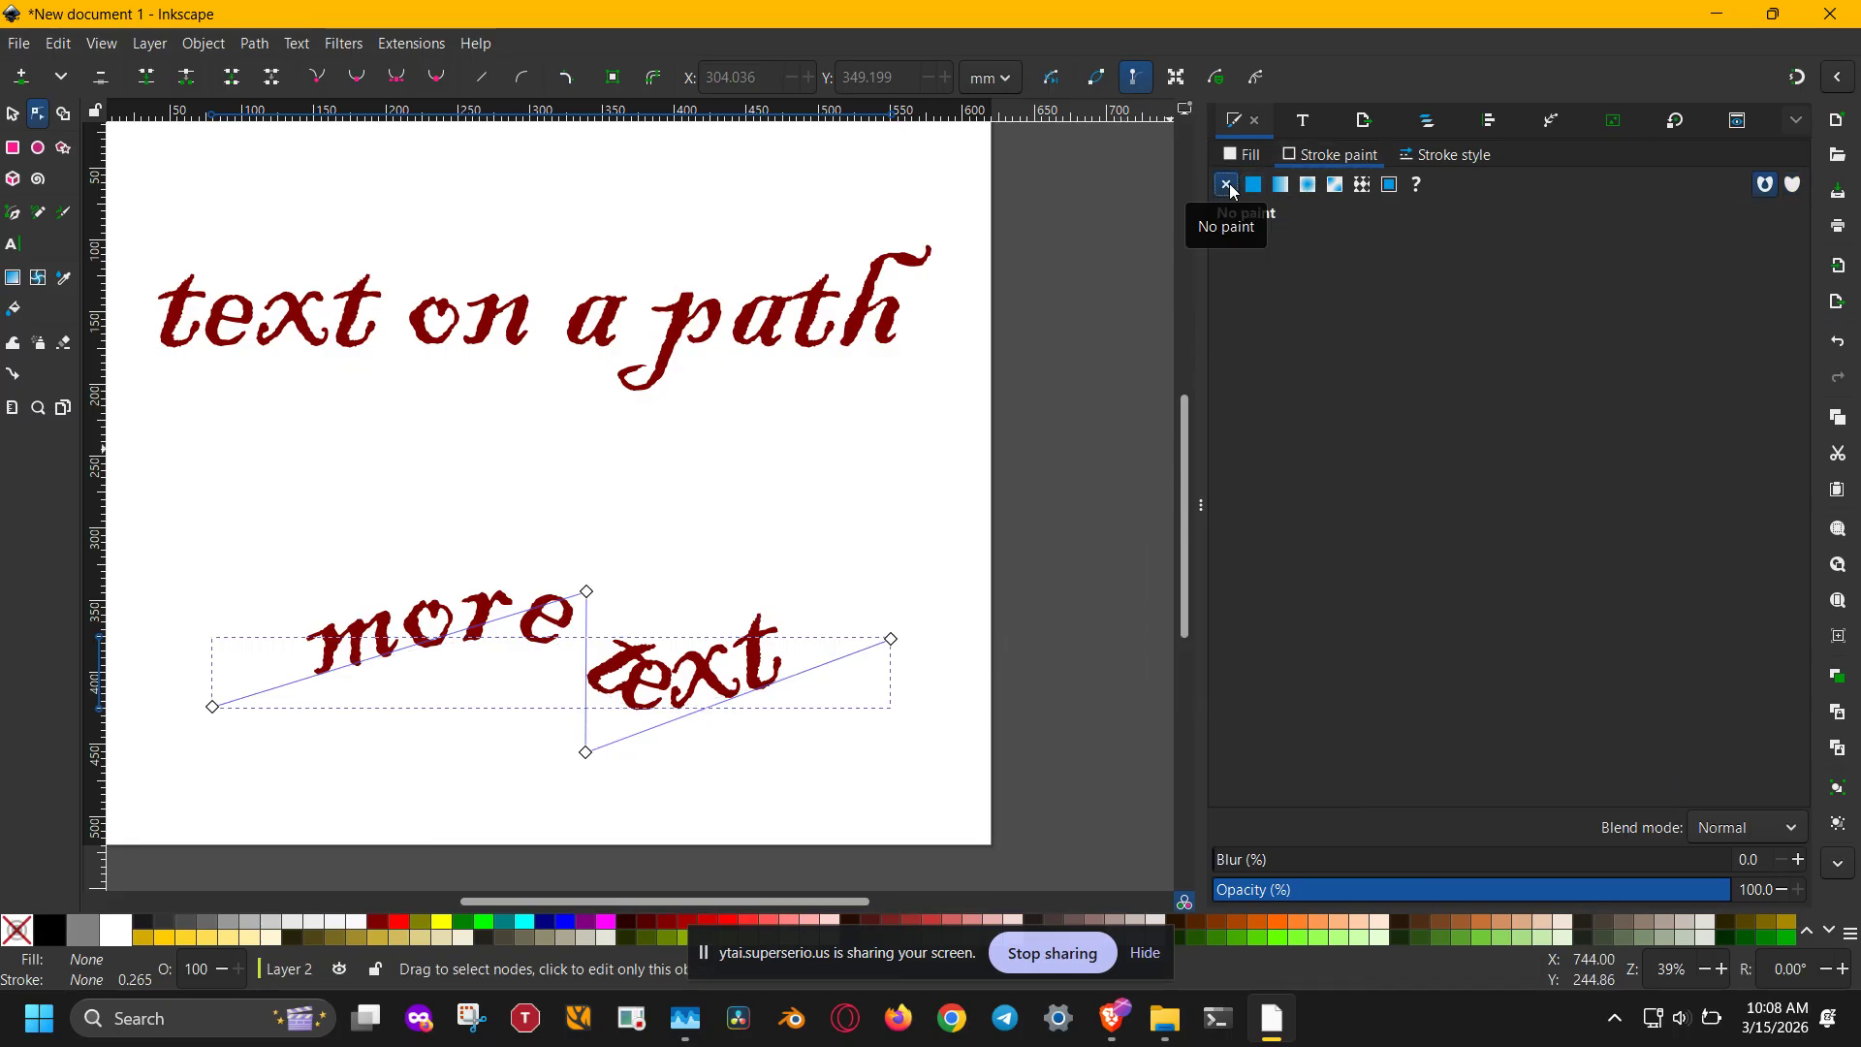
{"action": "left_click", "coordinate": [1058, 443]}
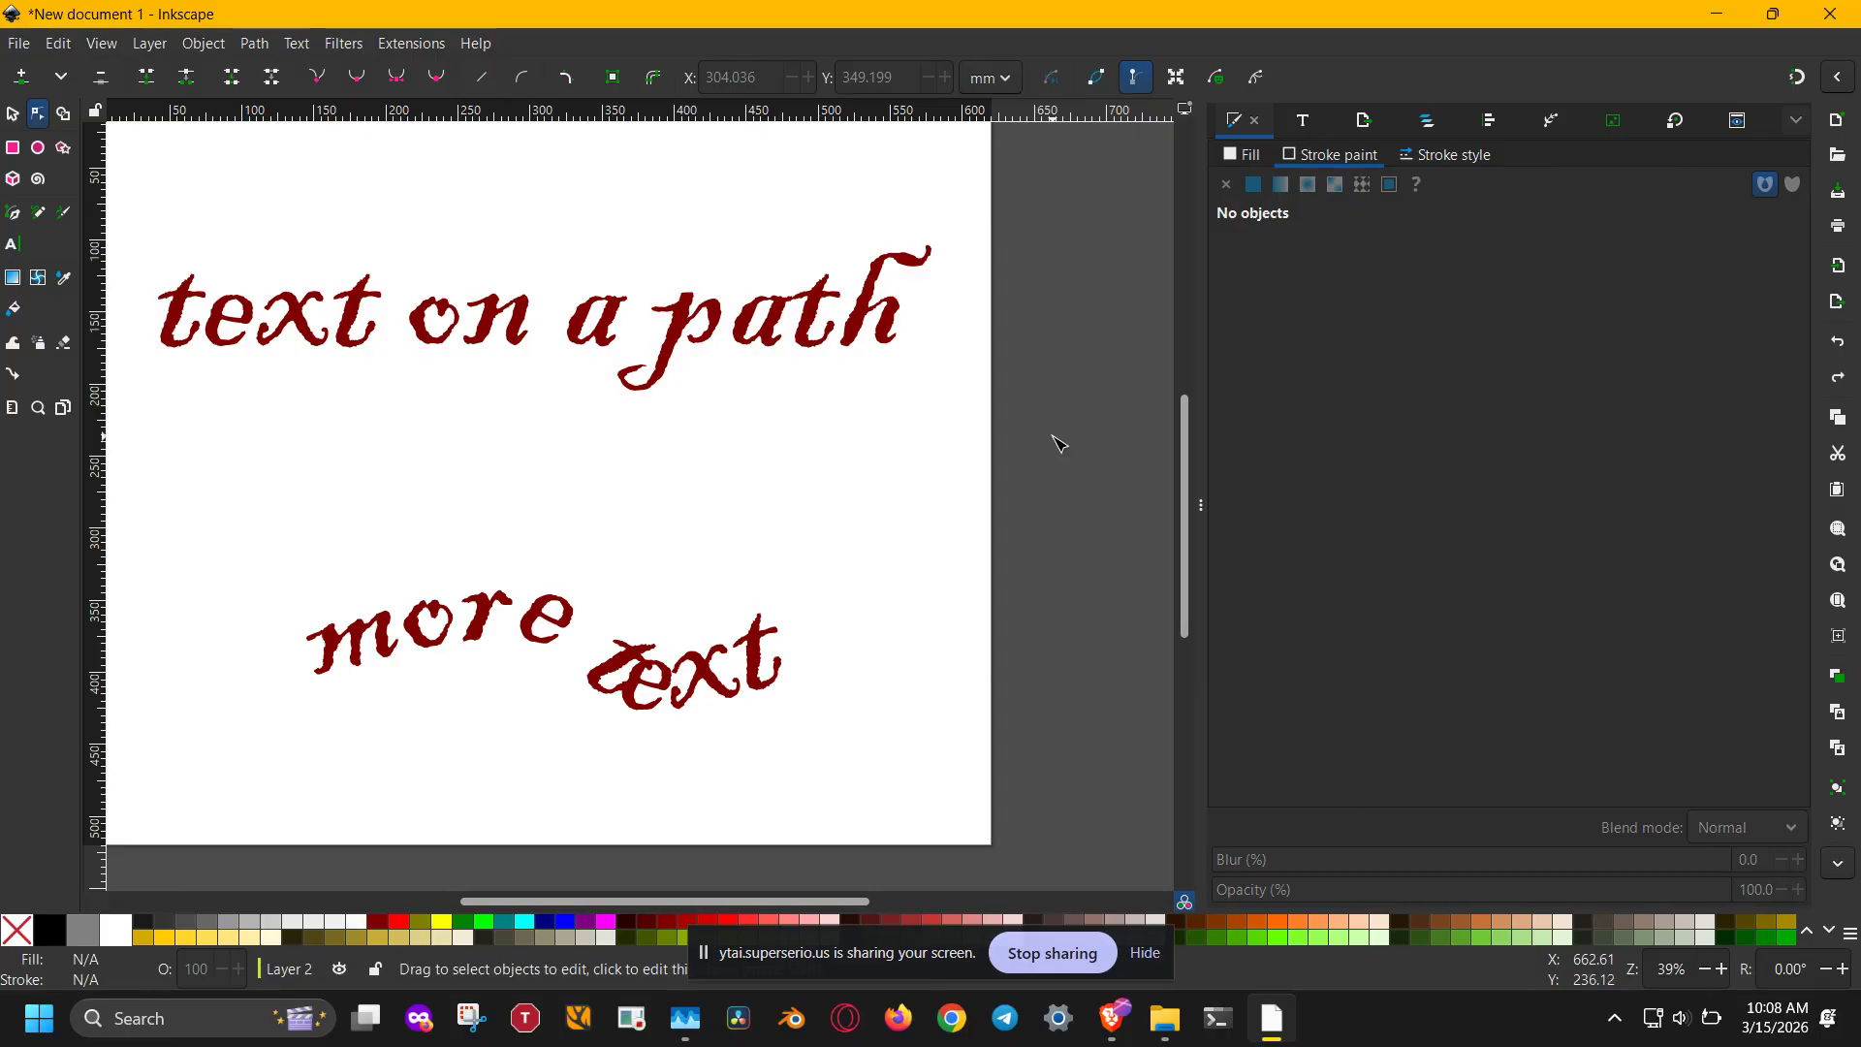
{"action": "key", "text": "ctrl+z"}
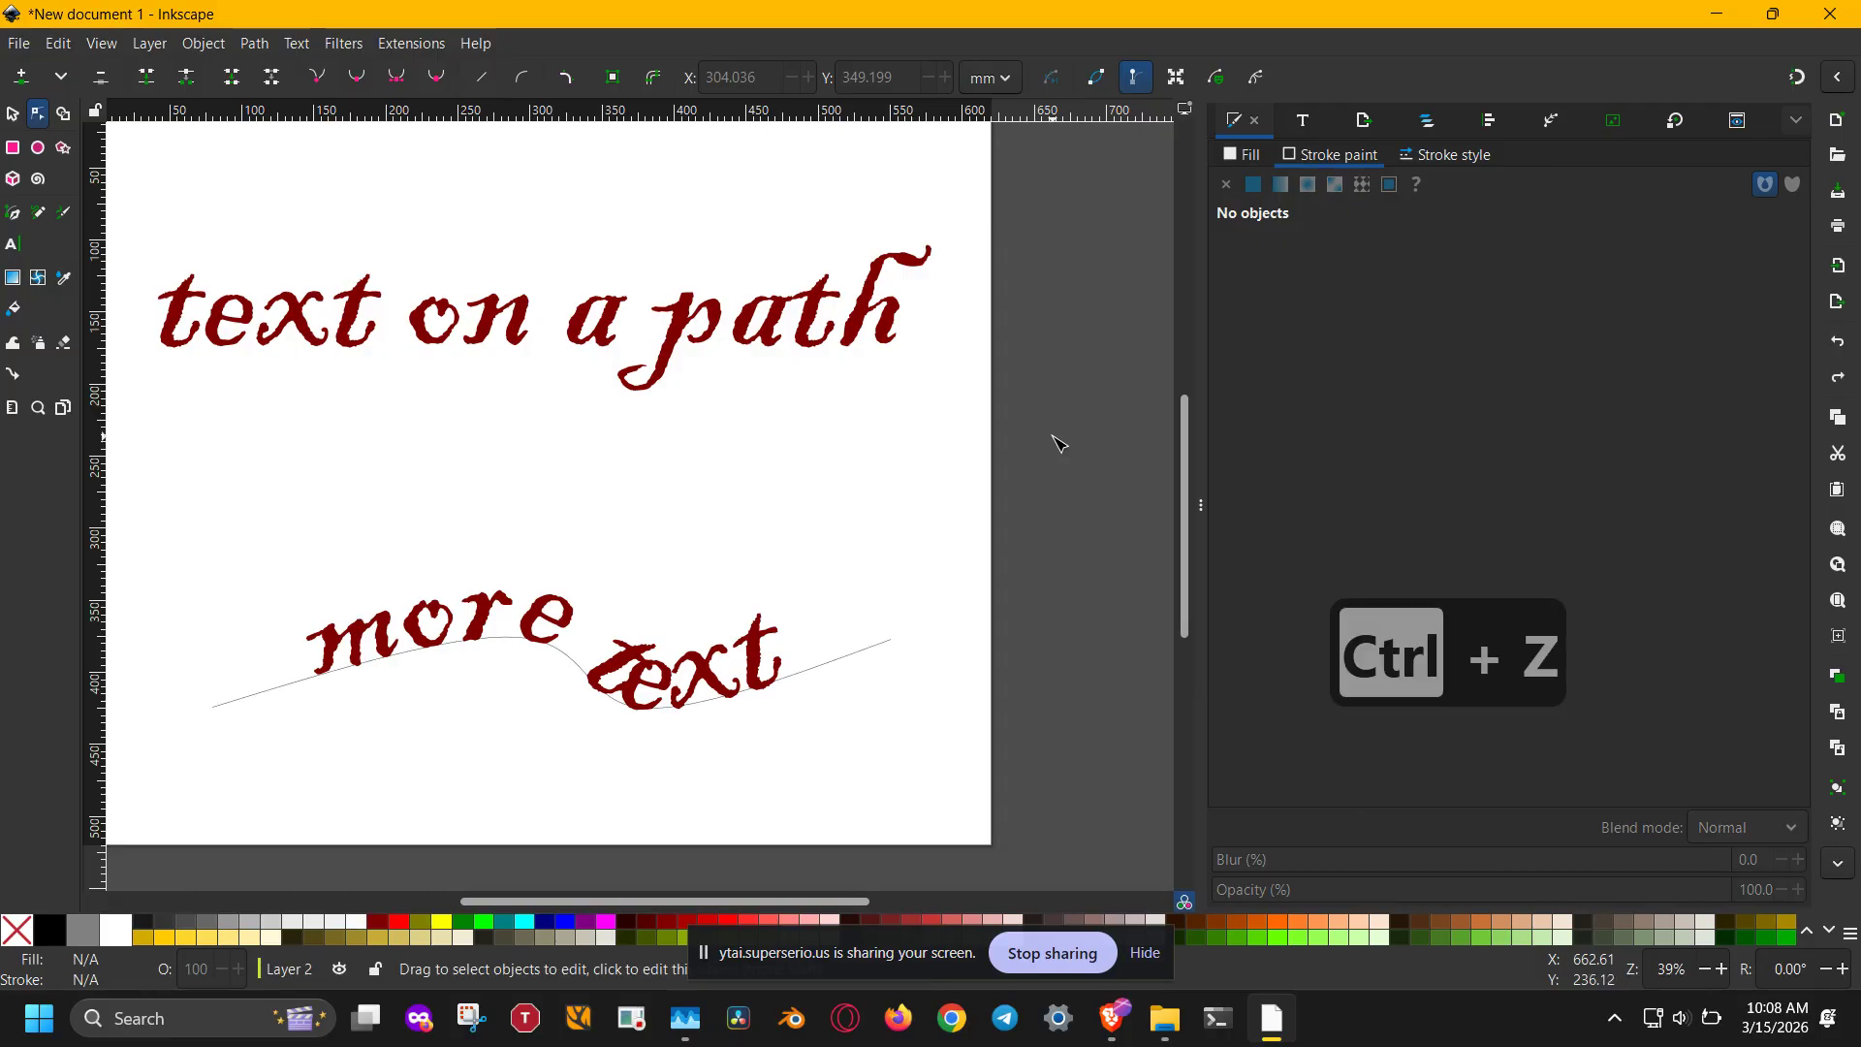
Step: Expand Layer 2 in the object list and move the wavy curve's lower control node down to about X 339, Y 469 mm
{"action": "left_click", "coordinate": [1427, 120]}
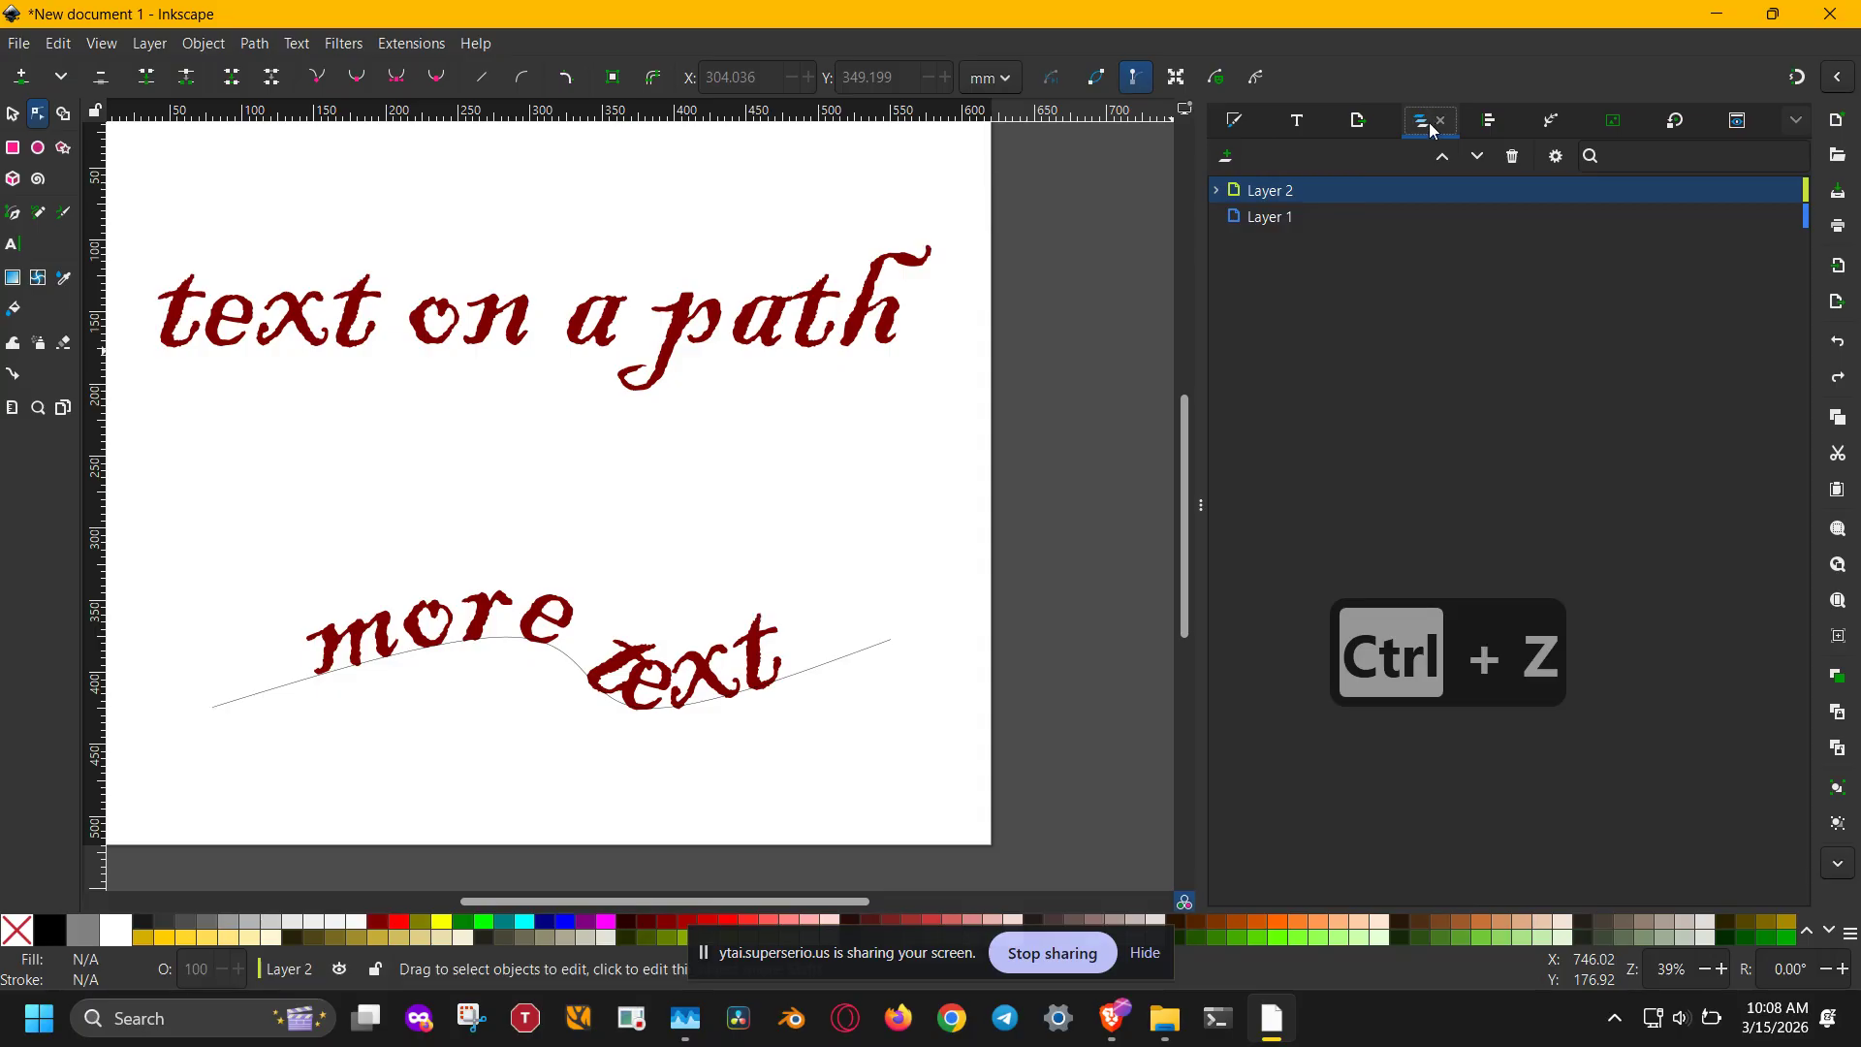
{"action": "left_click", "coordinate": [1216, 190]}
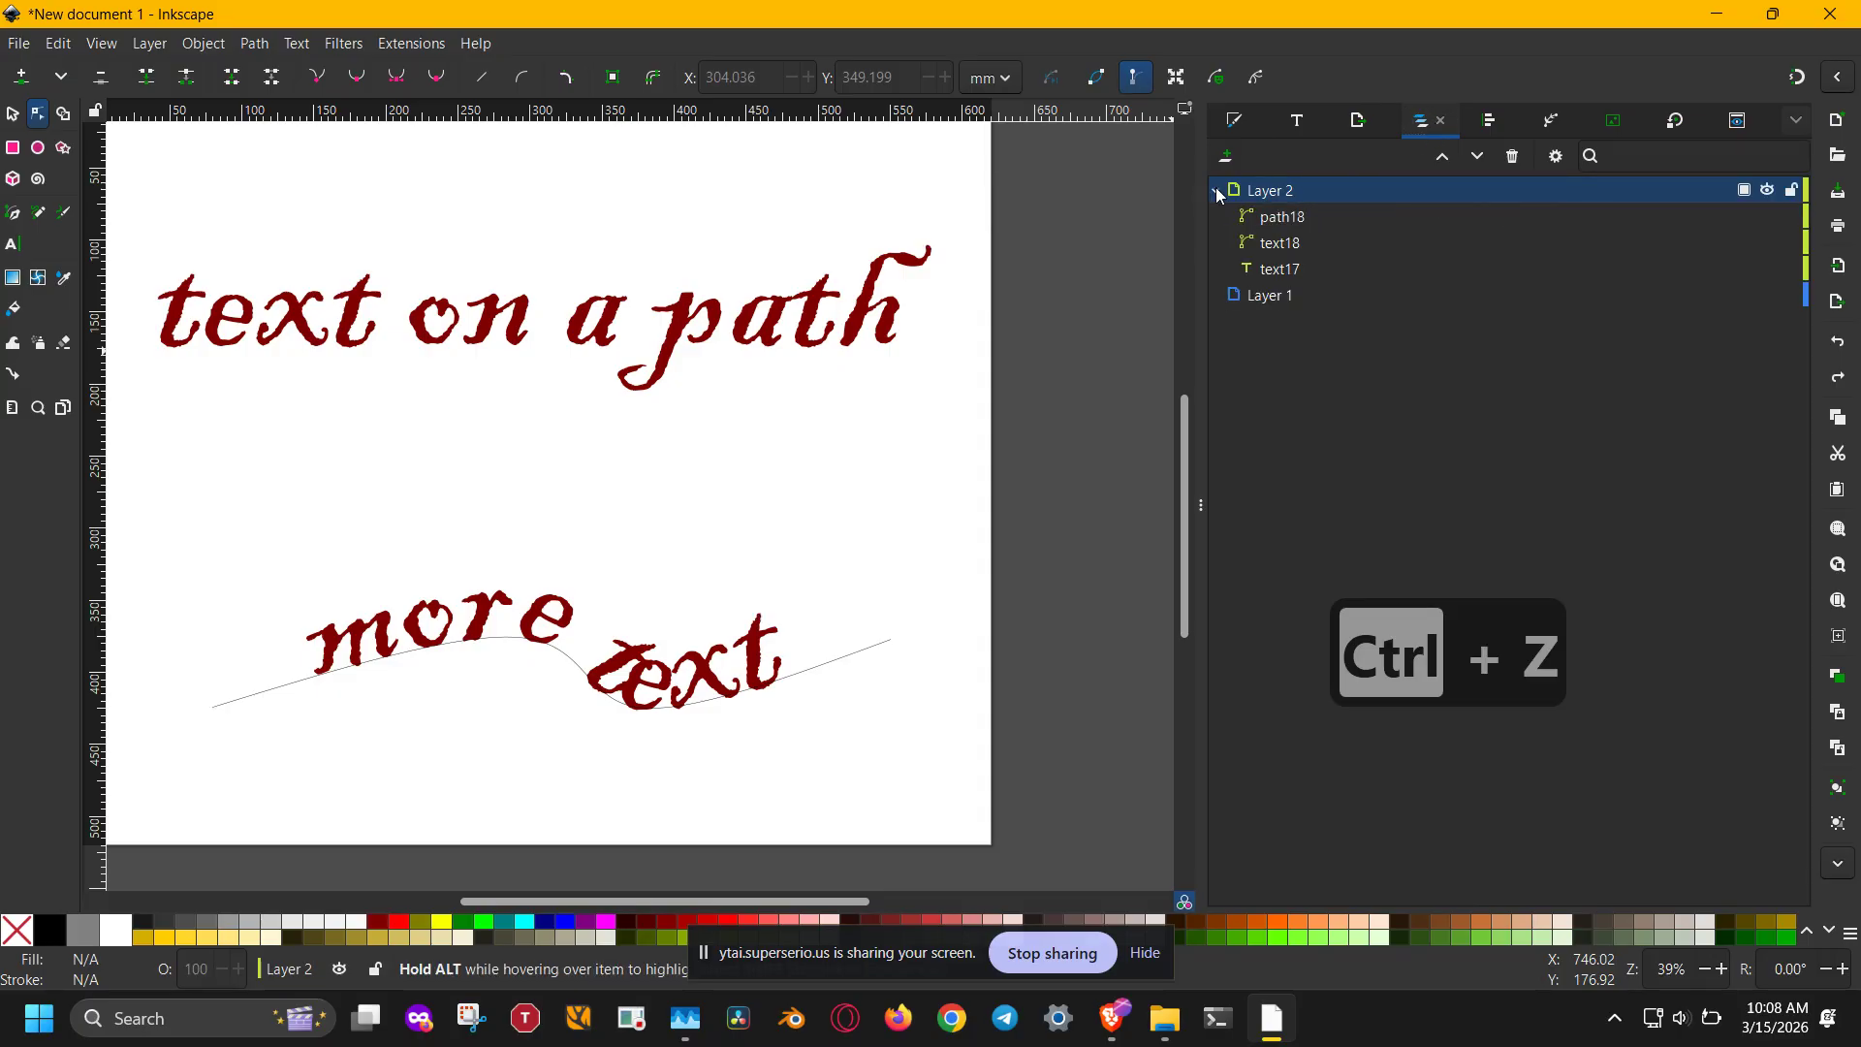
{"action": "left_click", "coordinate": [759, 631]}
{"action": "left_click", "coordinate": [867, 648]}
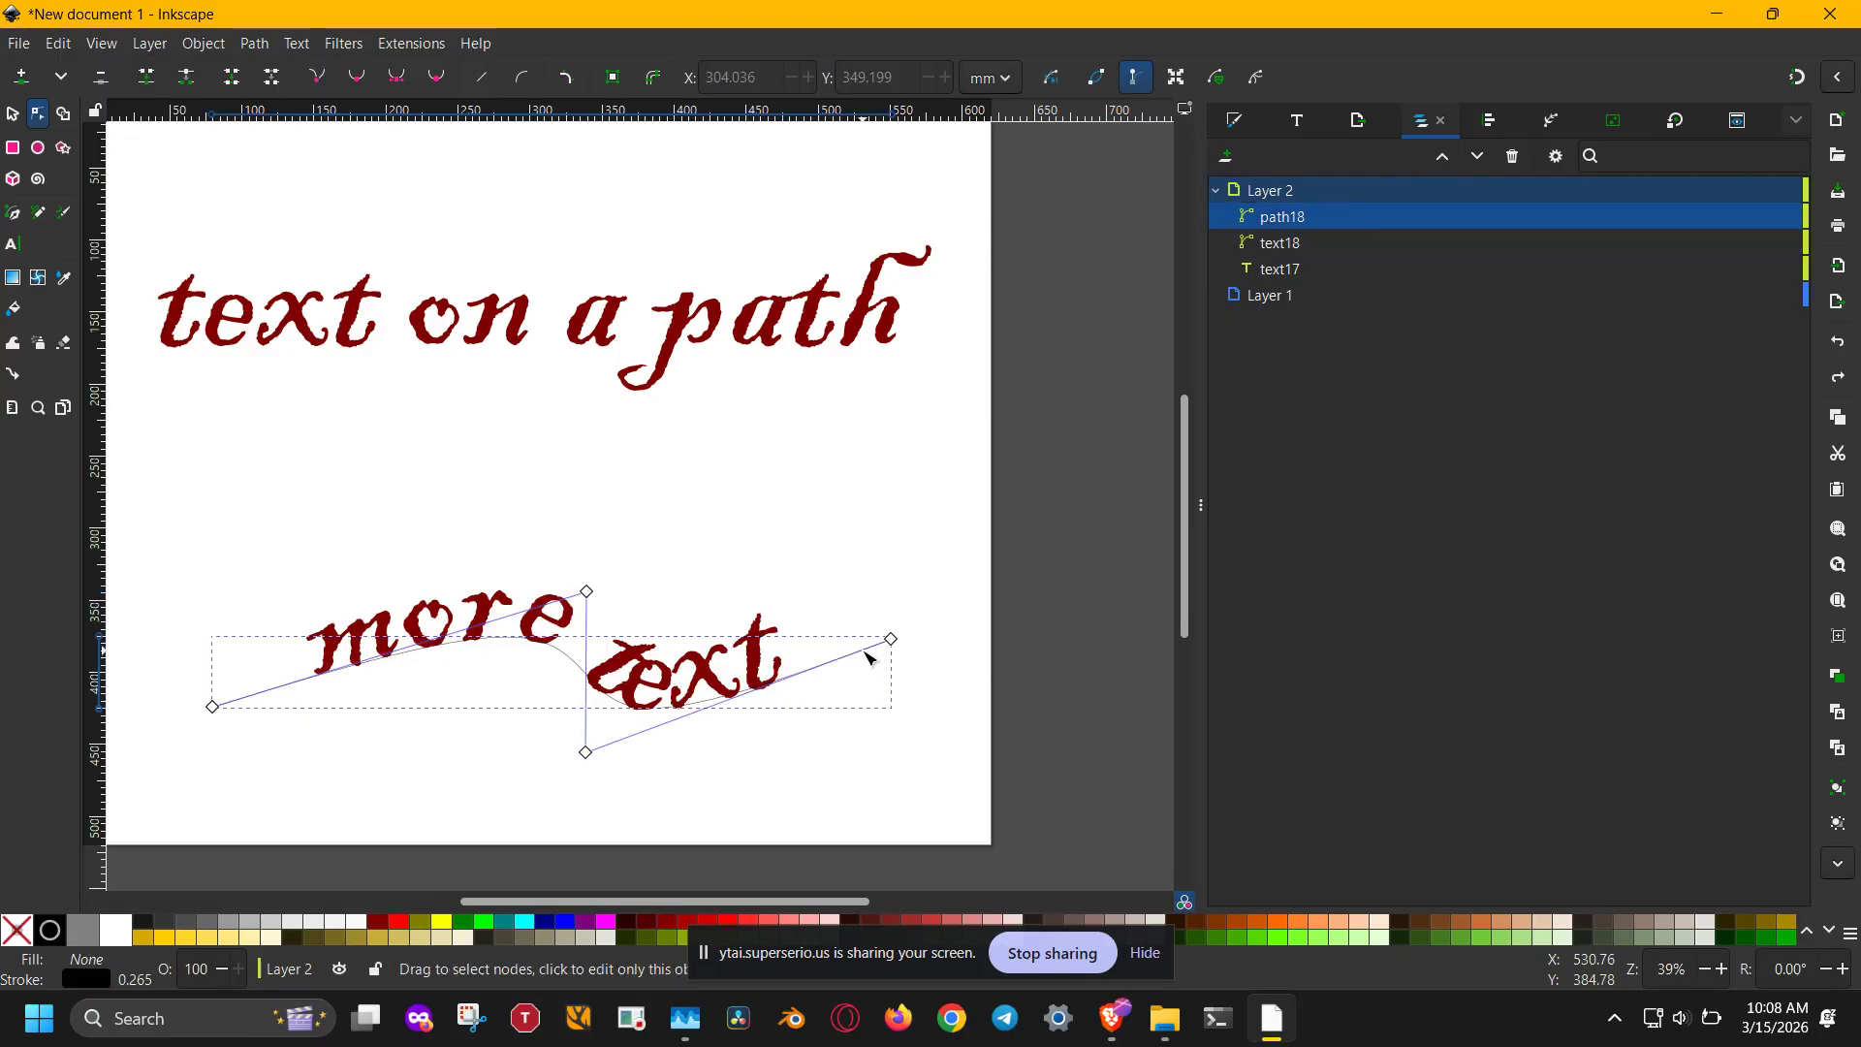
{"action": "mouse_move", "coordinate": [585, 751]}
{"action": "left_mouse_down"}
{"action": "mouse_move", "coordinate": [734, 475]}
{"action": "mouse_move", "coordinate": [775, 498]}
{"action": "mouse_move", "coordinate": [708, 781]}
{"action": "mouse_move", "coordinate": [644, 805]}
{"action": "mouse_move", "coordinate": [587, 772]}
{"action": "left_mouse_up"}
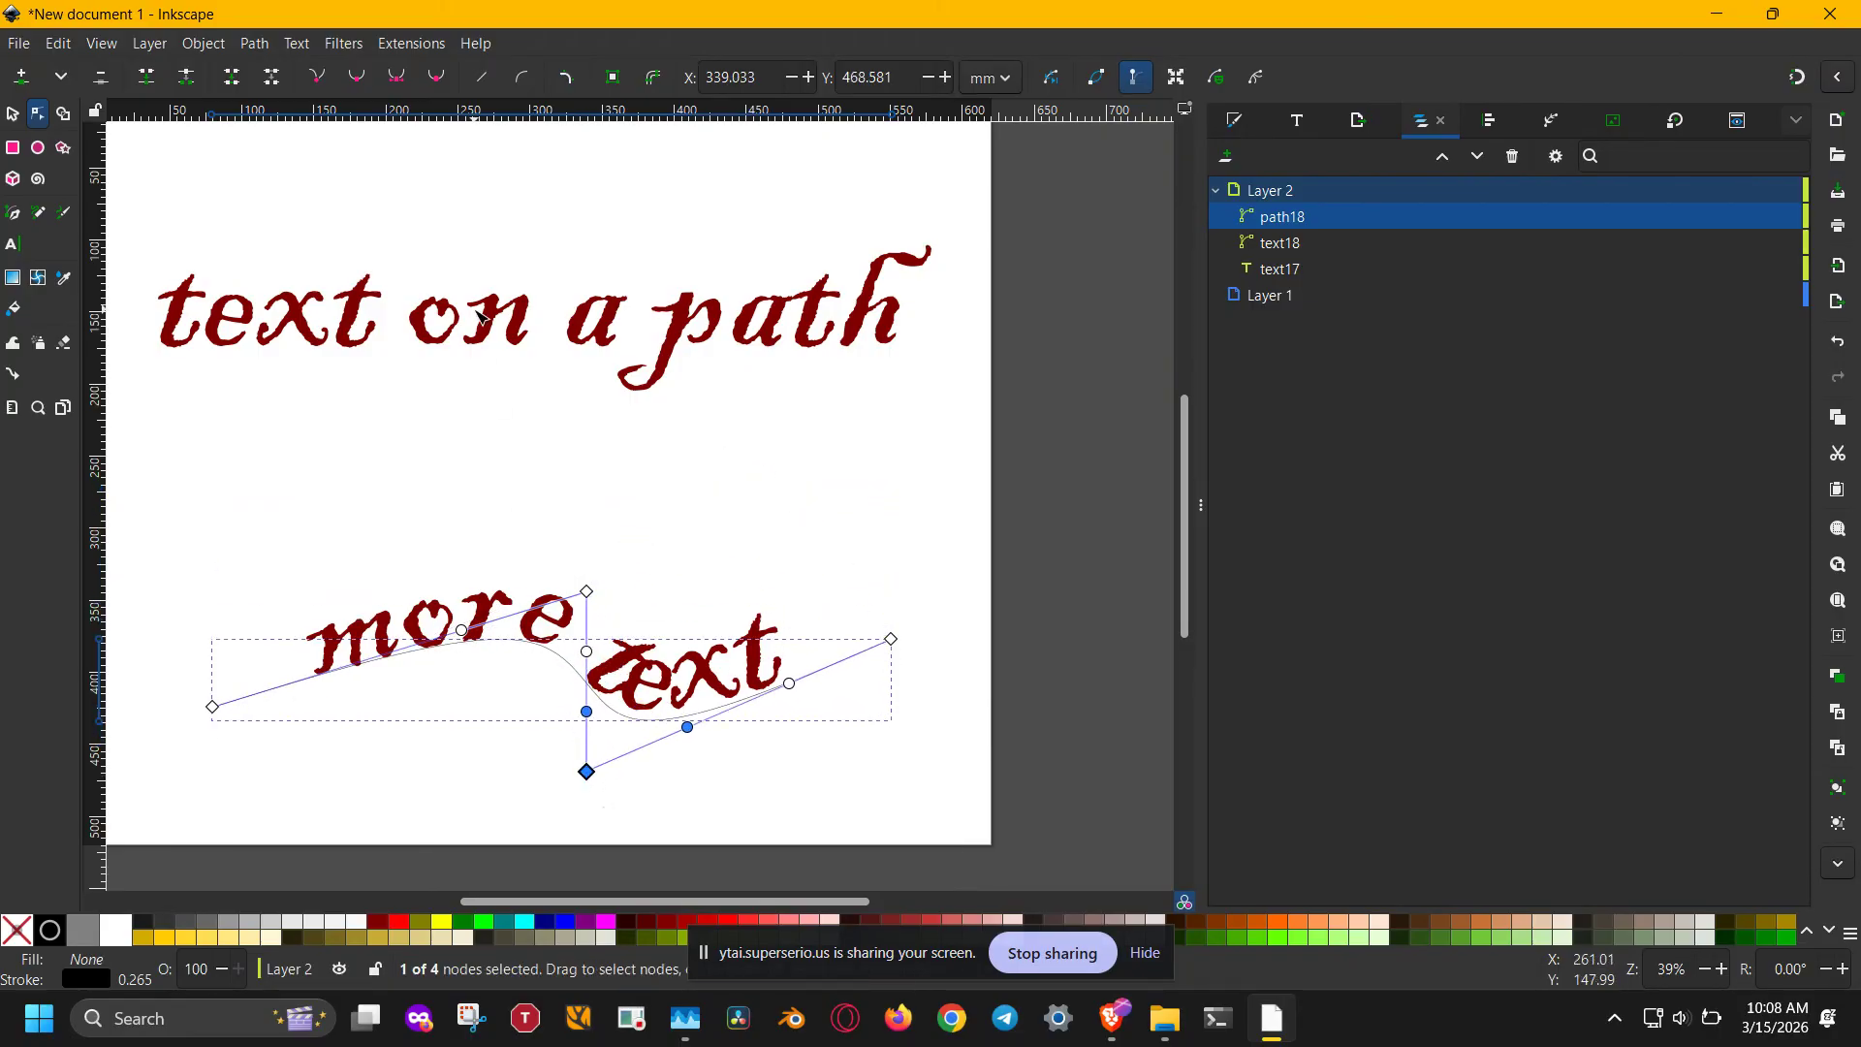
Step: Draw an open three-node BSpline curve about 488 mm wide and 91 mm high, dipping in the gap between the two texts
{"action": "left_click", "coordinate": [489, 349]}
{"action": "key", "text": "b"}
{"action": "scroll", "coordinate": [427, 475], "scroll_direction": "left", "scroll_amount": 3}
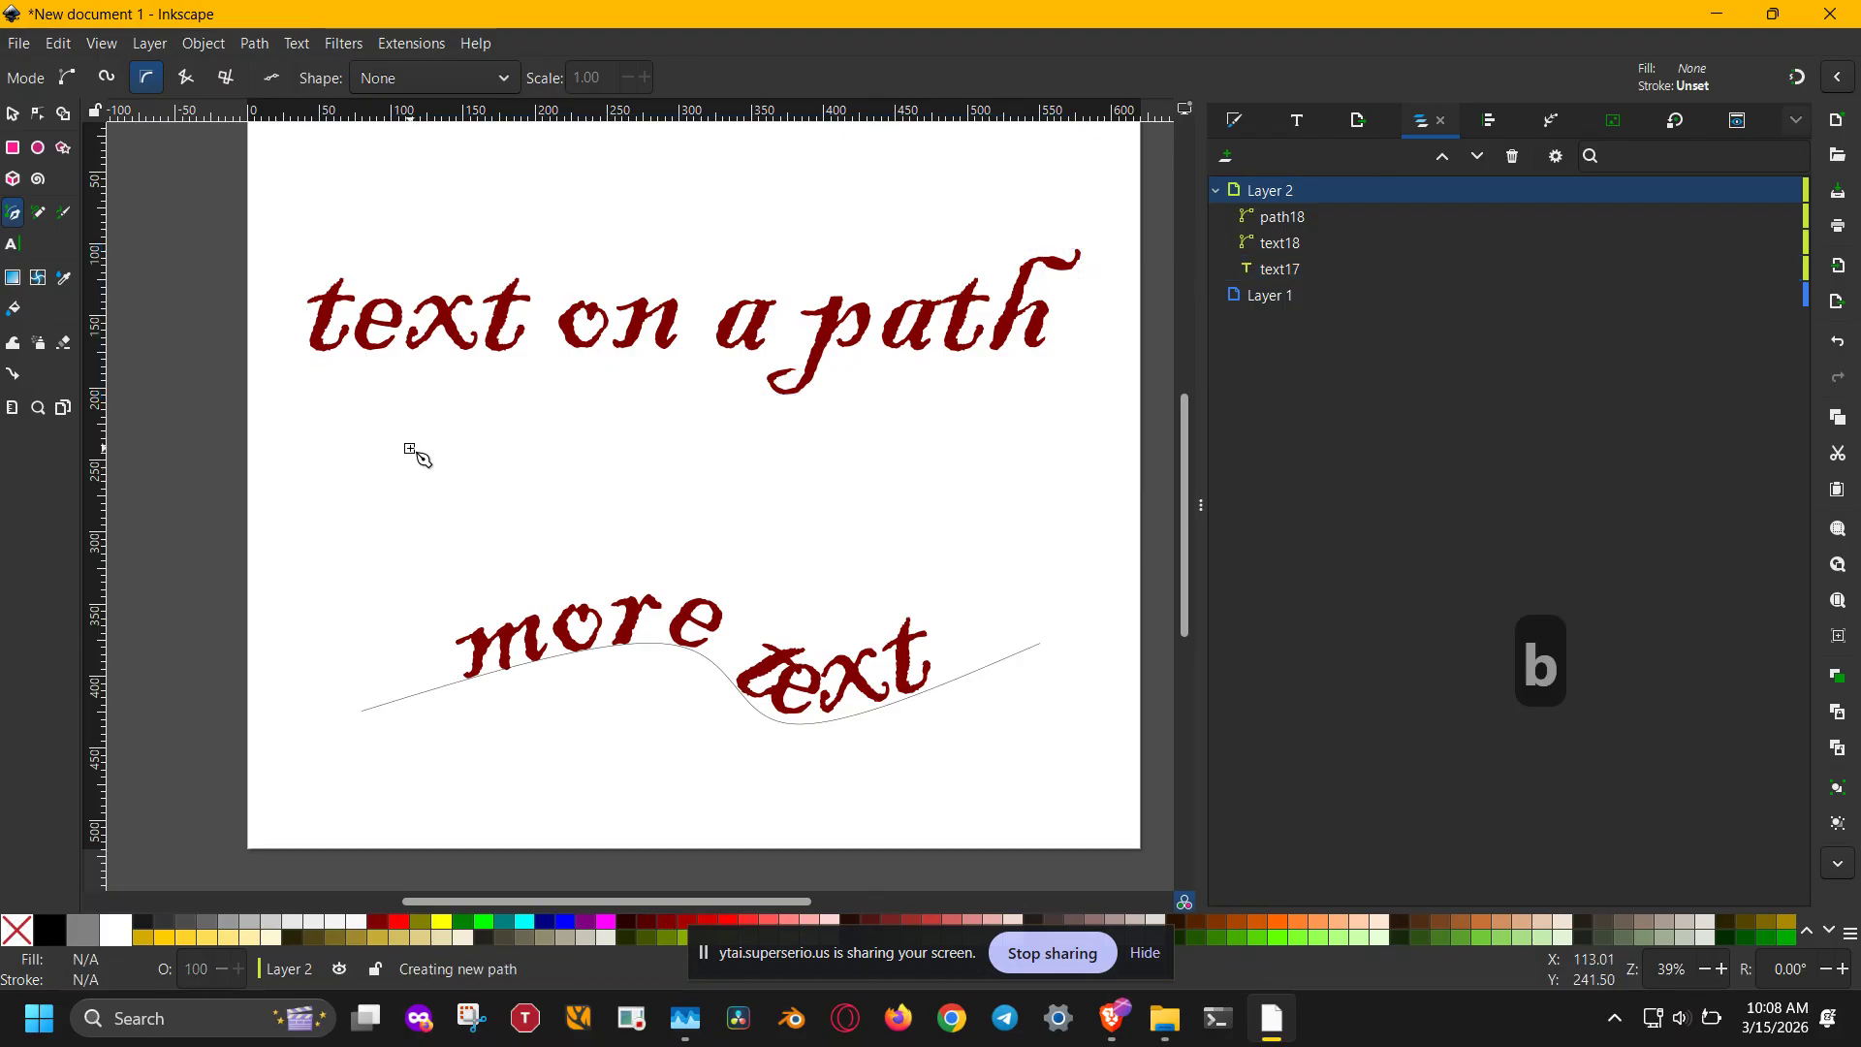
{"action": "left_click", "coordinate": [612, 535]}
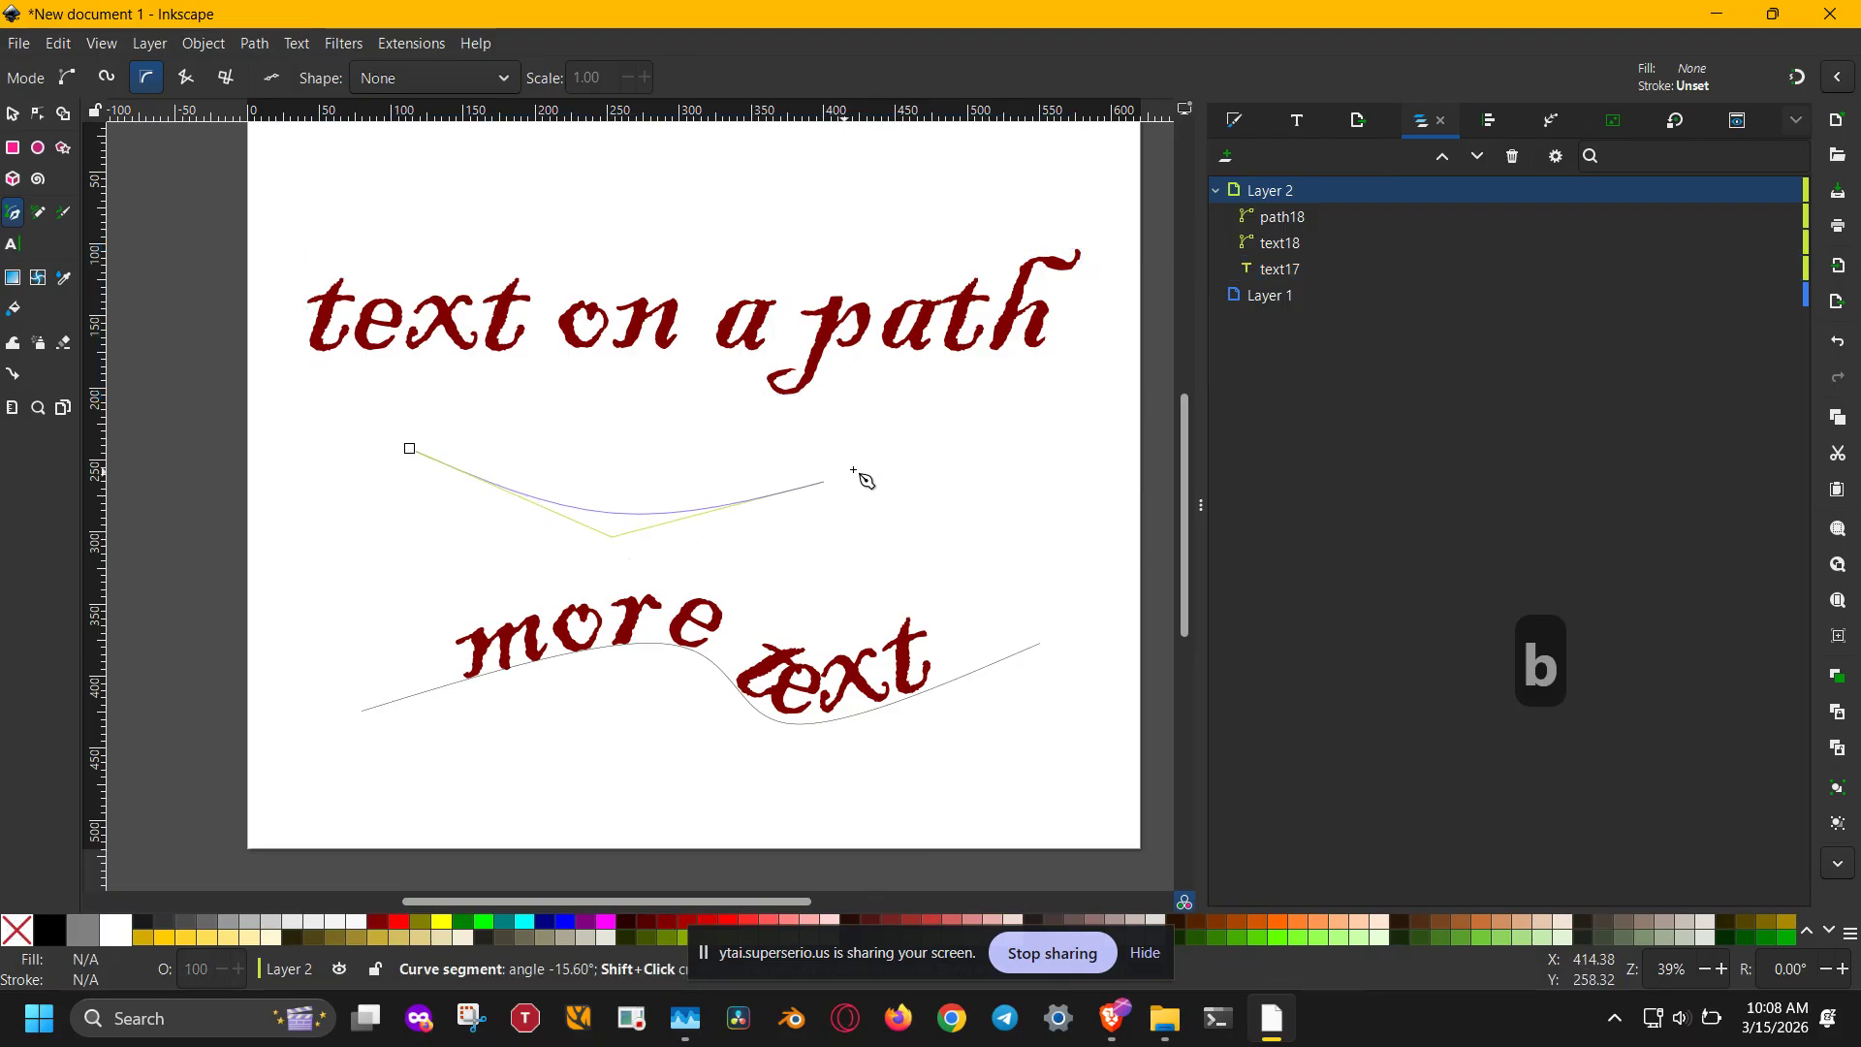
{"action": "left_click", "coordinate": [1114, 370]}
{"action": "key", "text": "Return"}
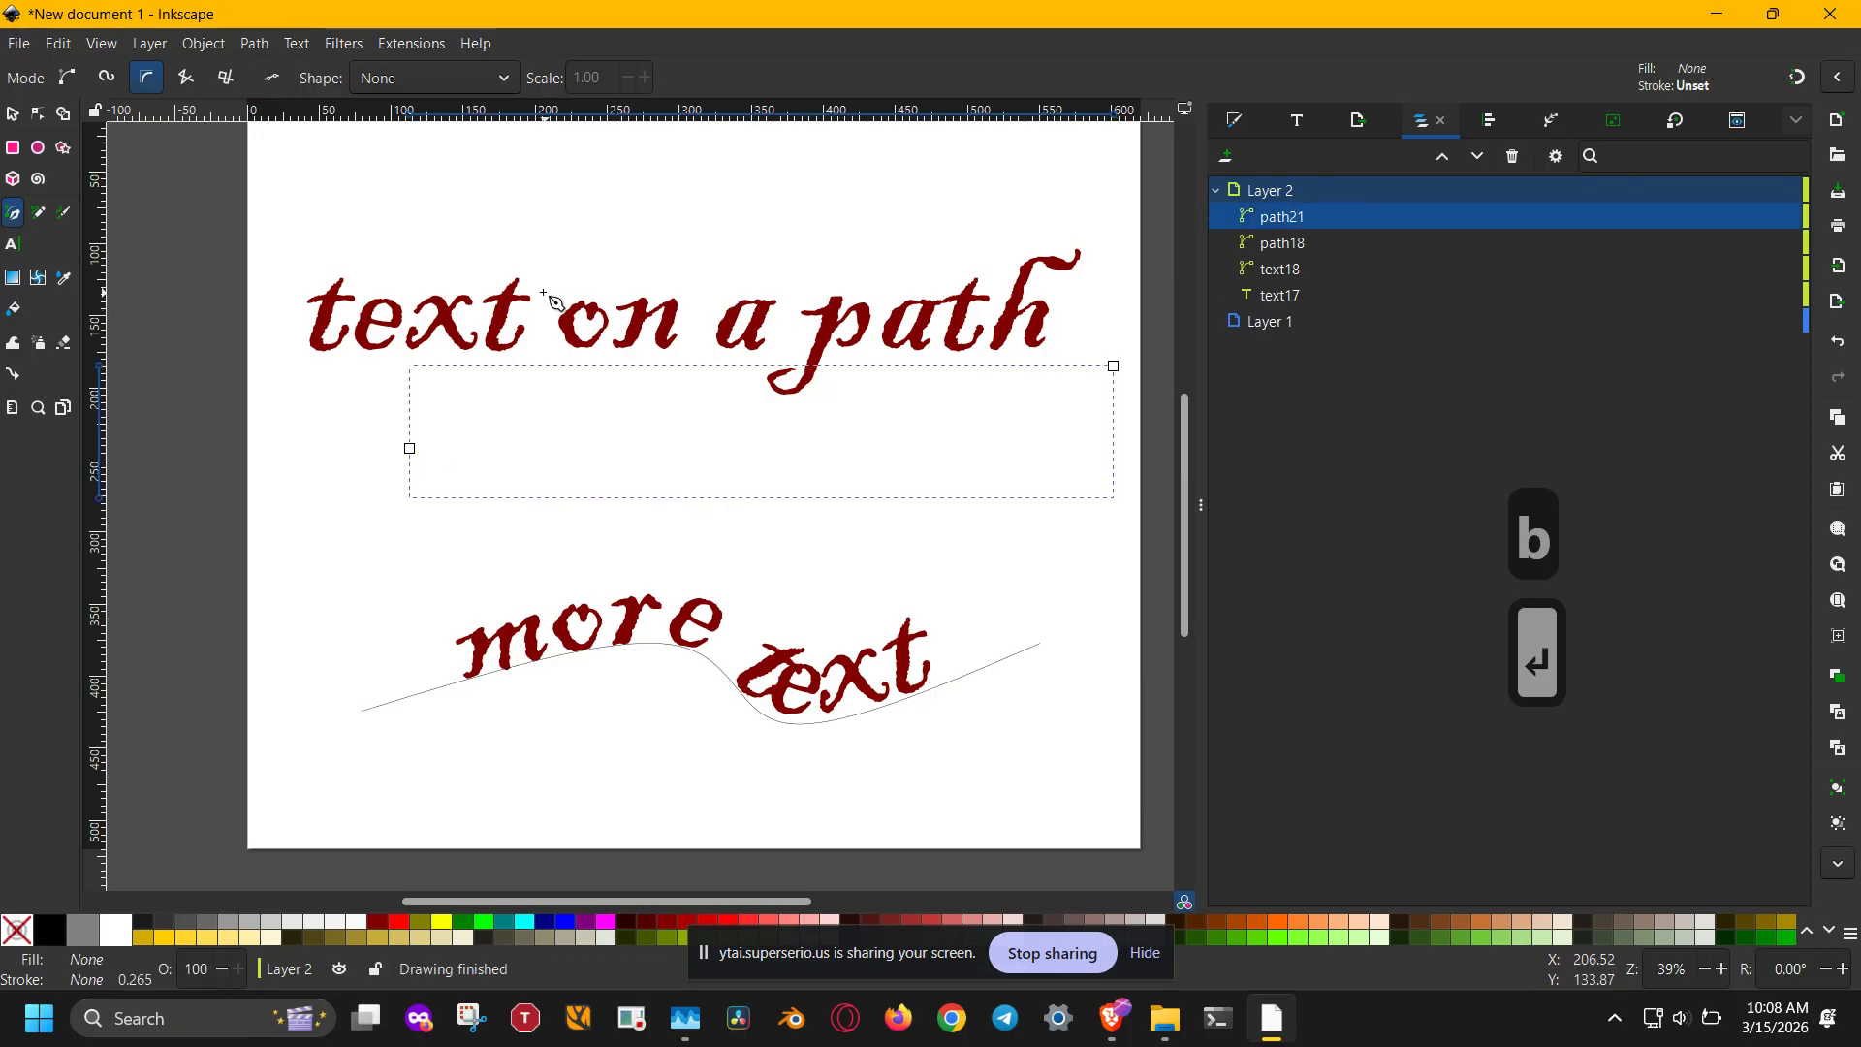
Step: Put the "text on a path" text onto the new BSpline curve and show the curve's nodes for editing
{"action": "key", "text": "s"}
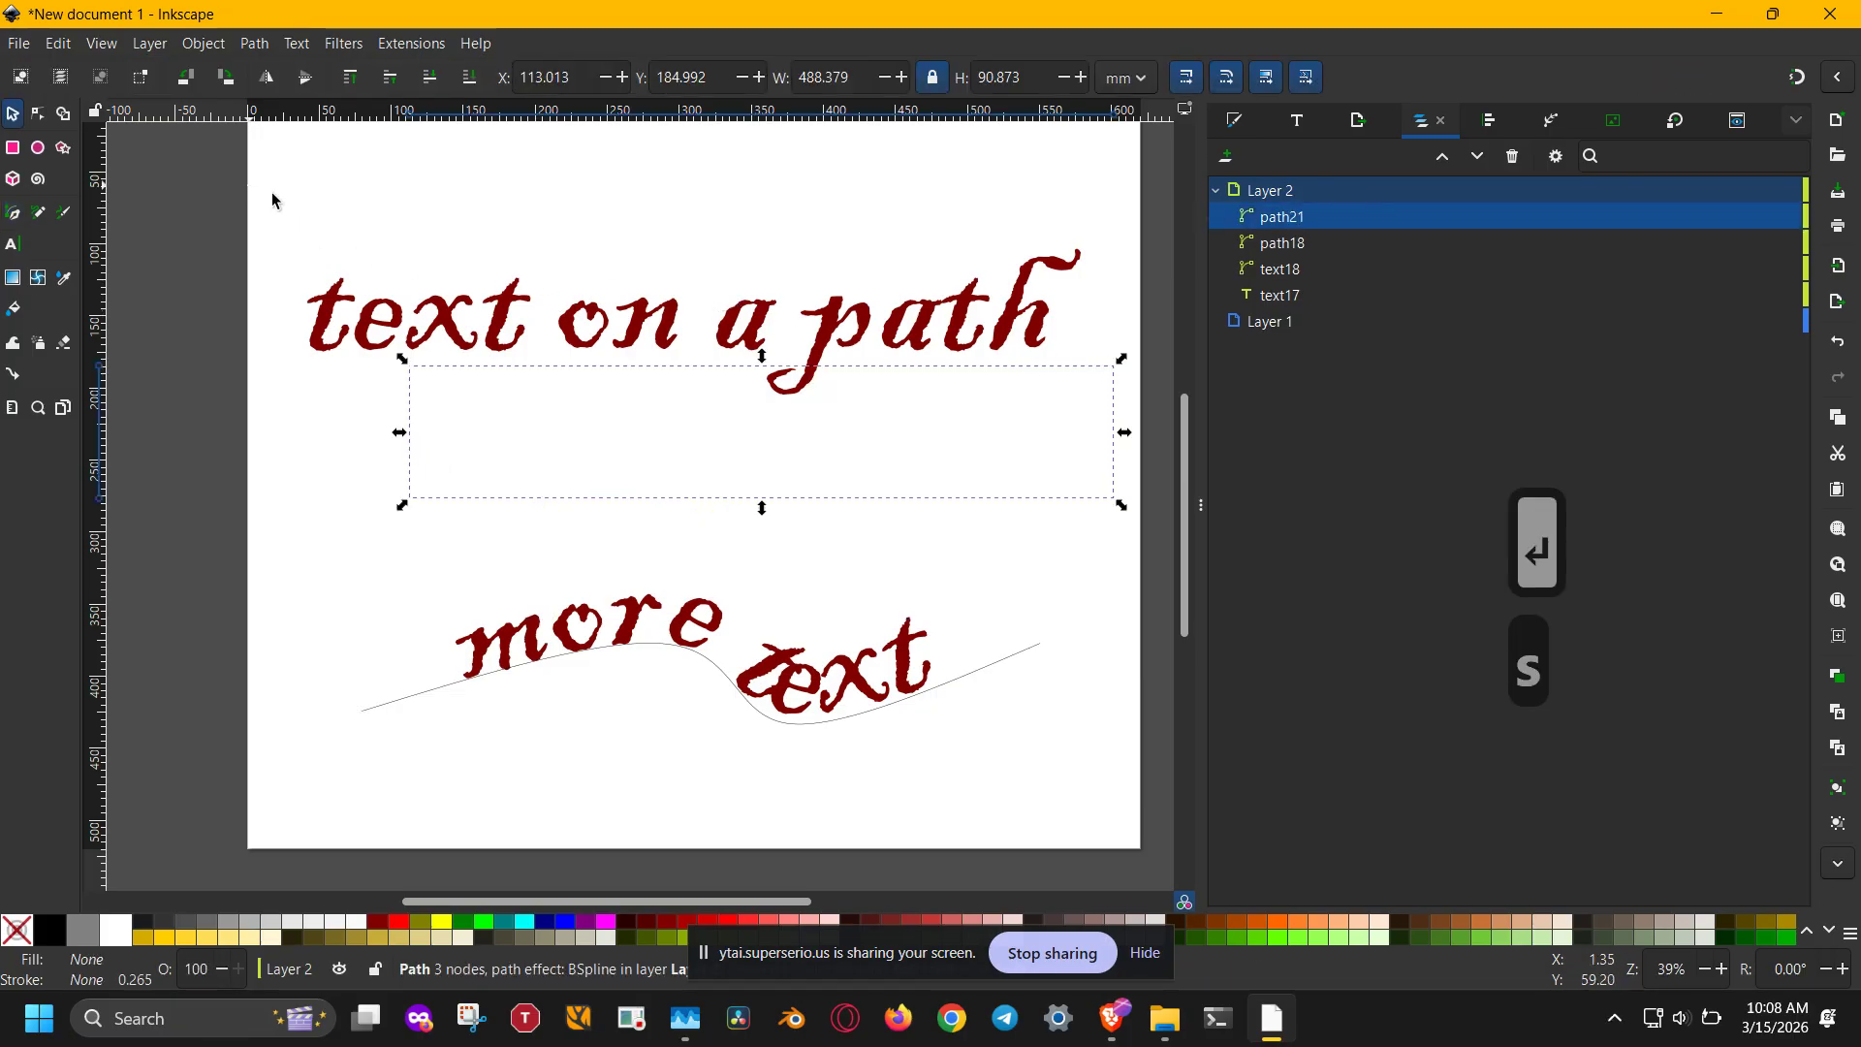
{"action": "left_click_drag", "start_coordinate": [242, 183], "coordinate": [1200, 541]}
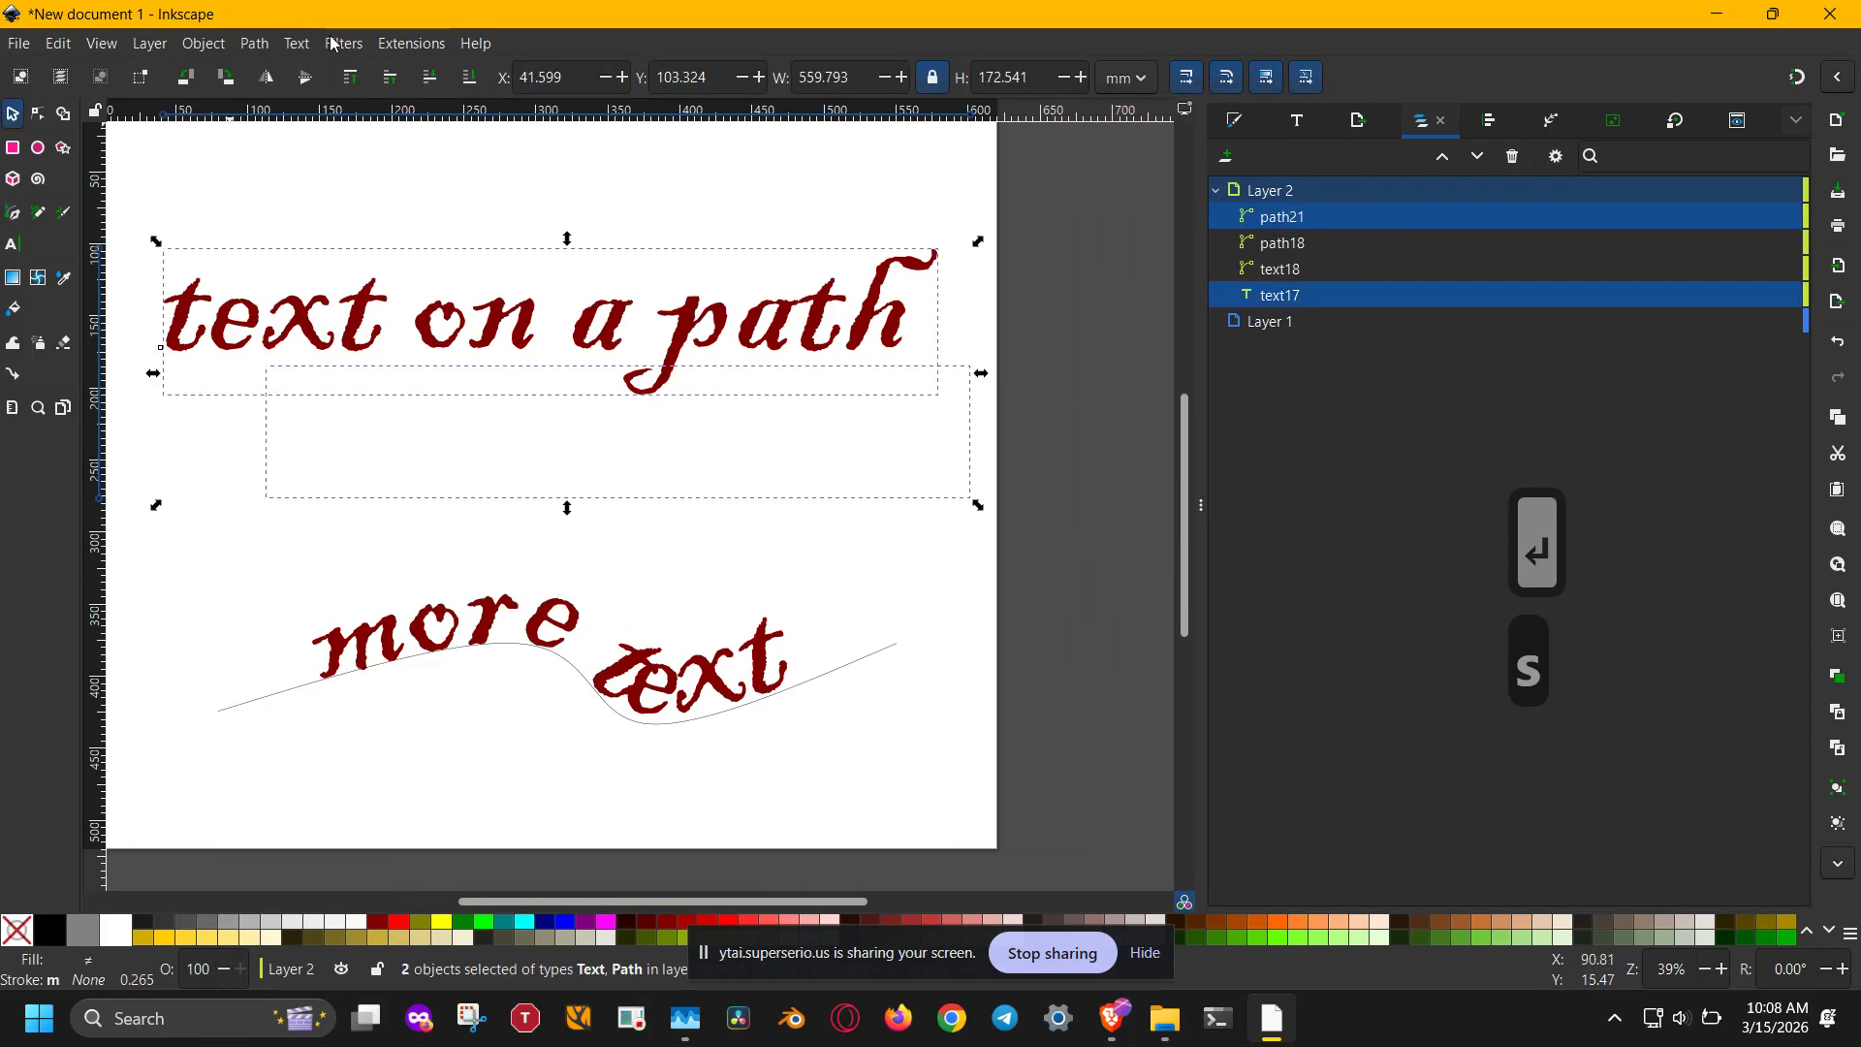
{"action": "left_click", "coordinate": [297, 44]}
{"action": "left_click", "coordinate": [334, 157]}
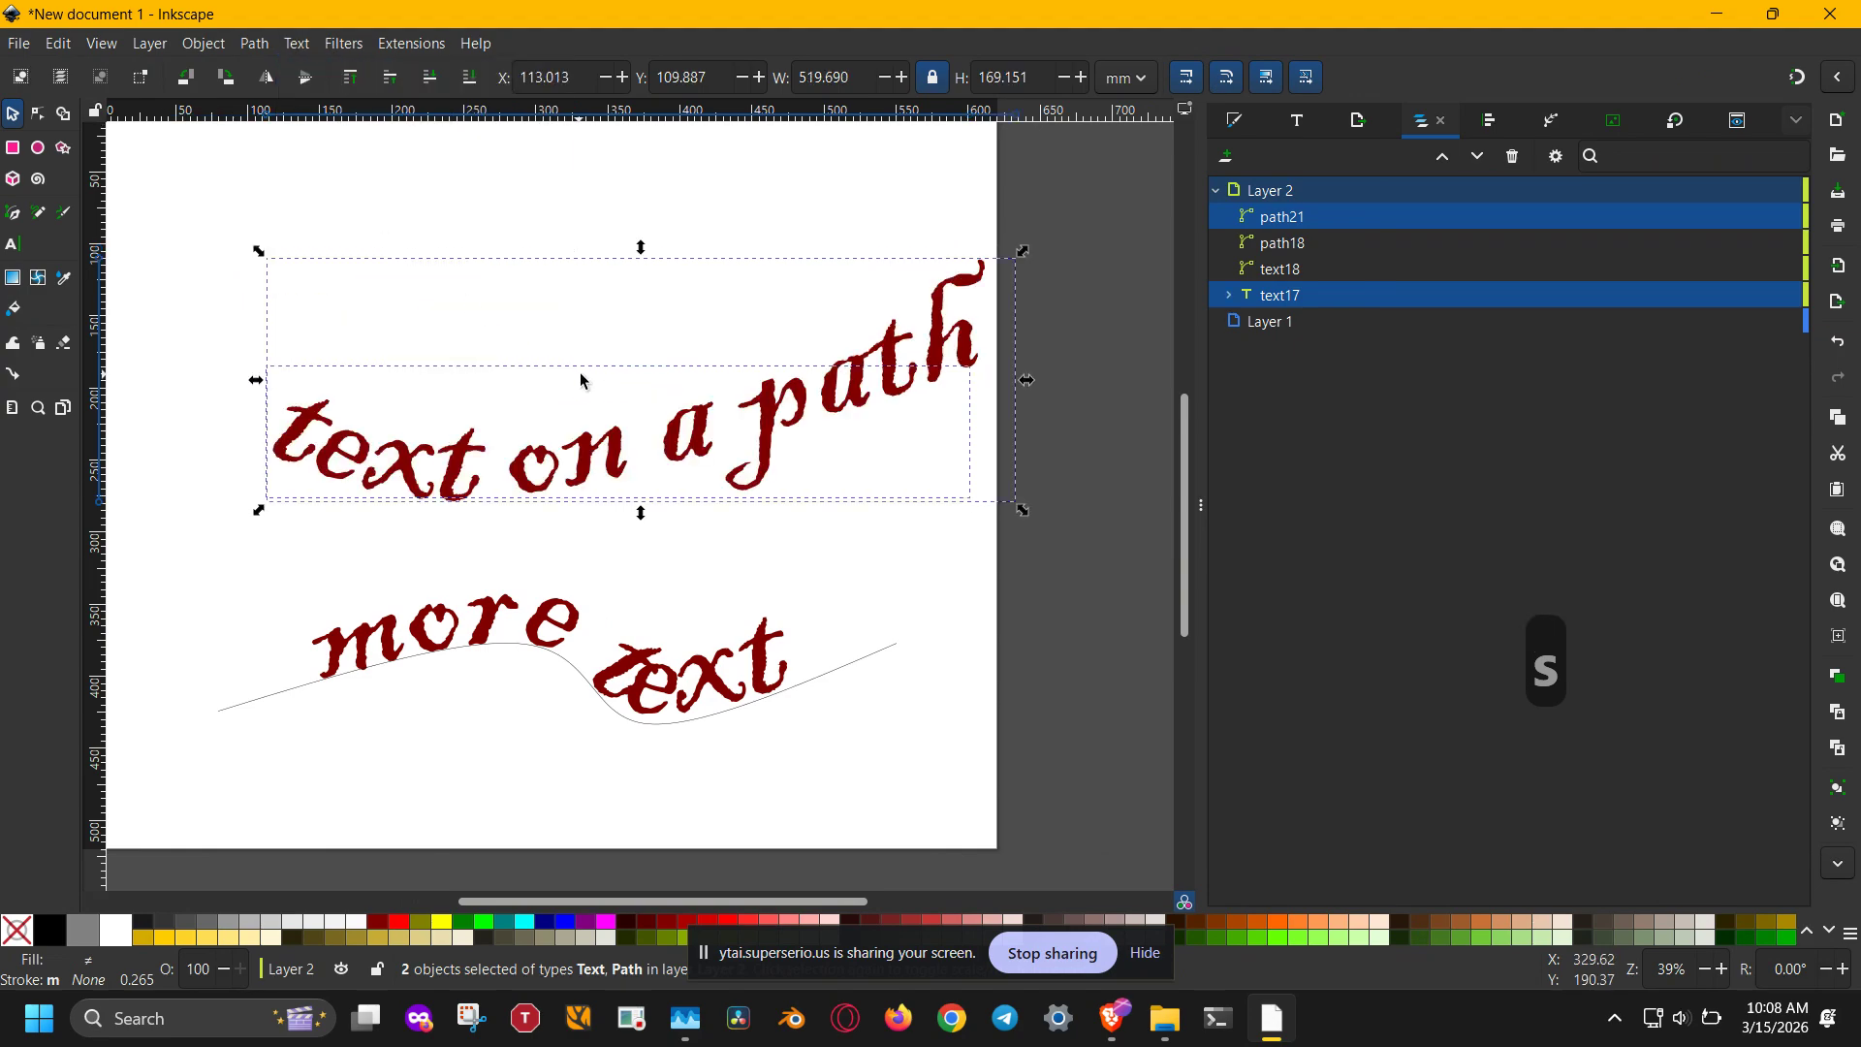
{"action": "key", "text": "n"}
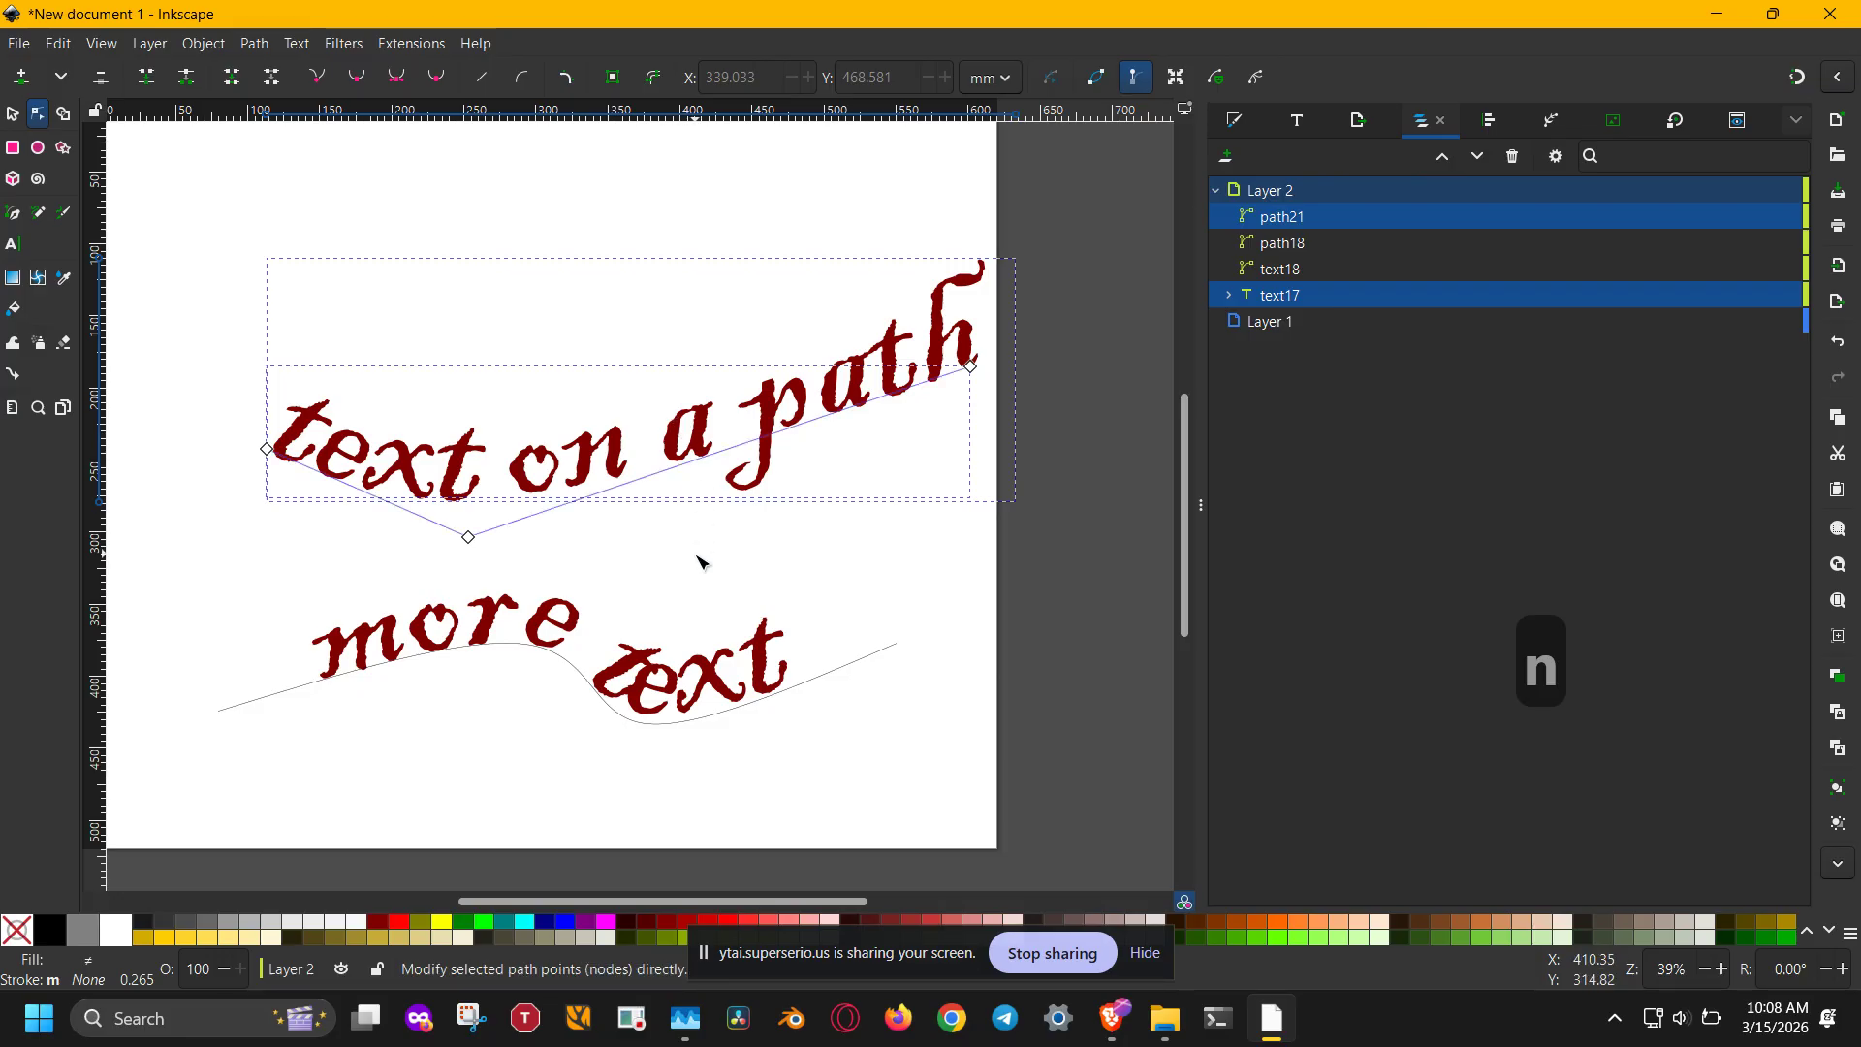